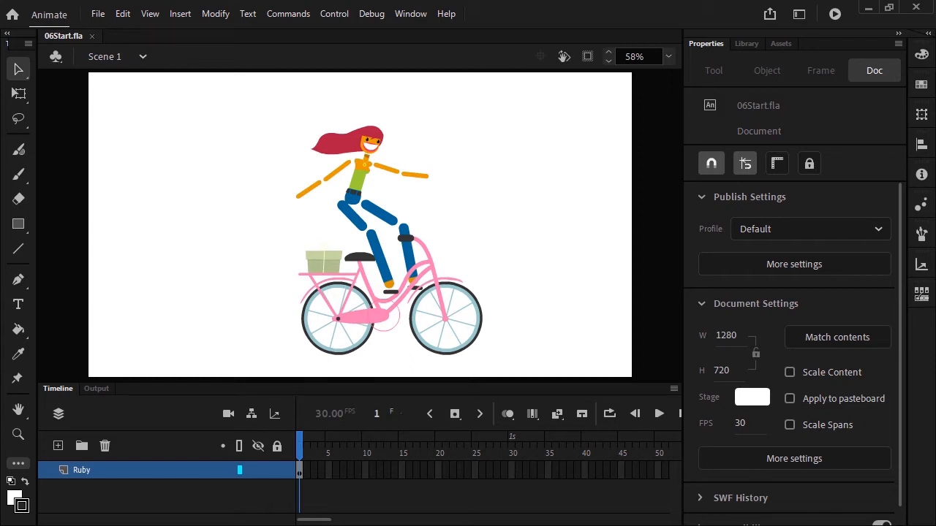
Save the document as a copy named 06_workingcopy.fla in the 06Start folder
left_click(95, 14)
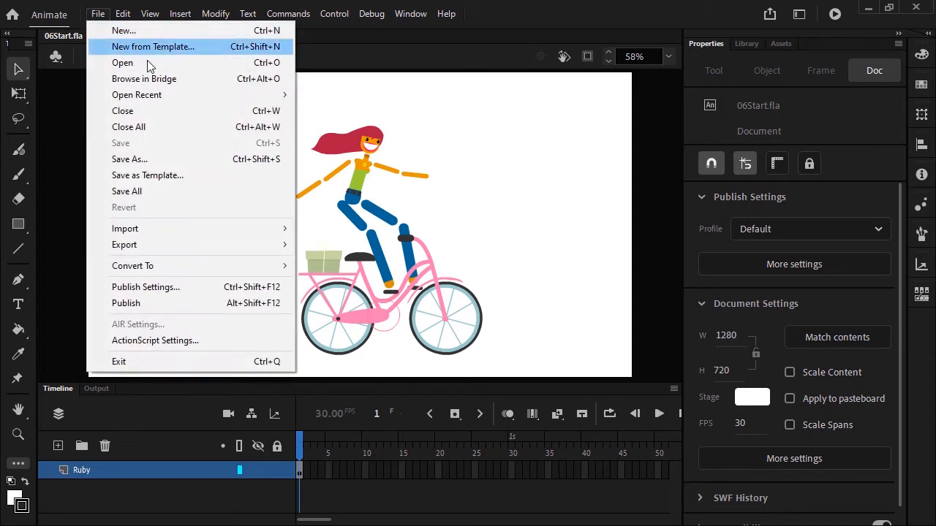
left_click(173, 160)
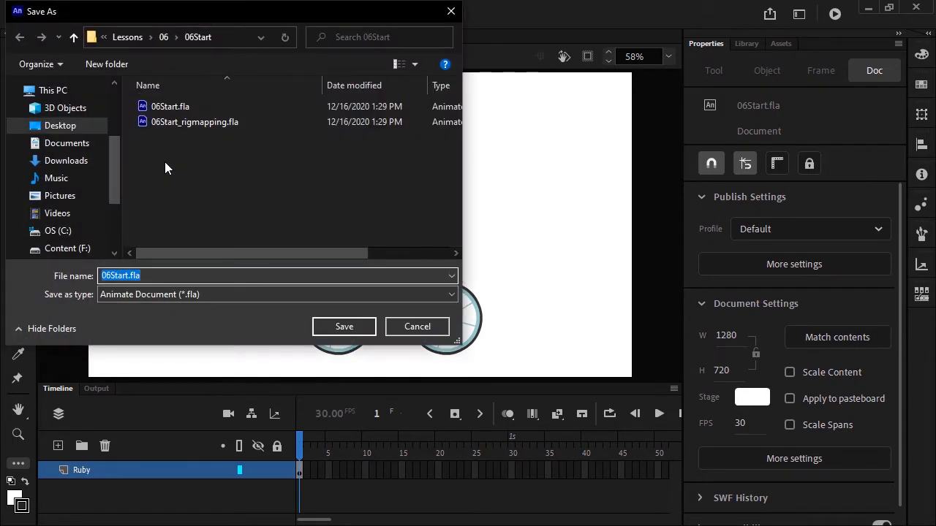
type("06_workingcopy.fla")
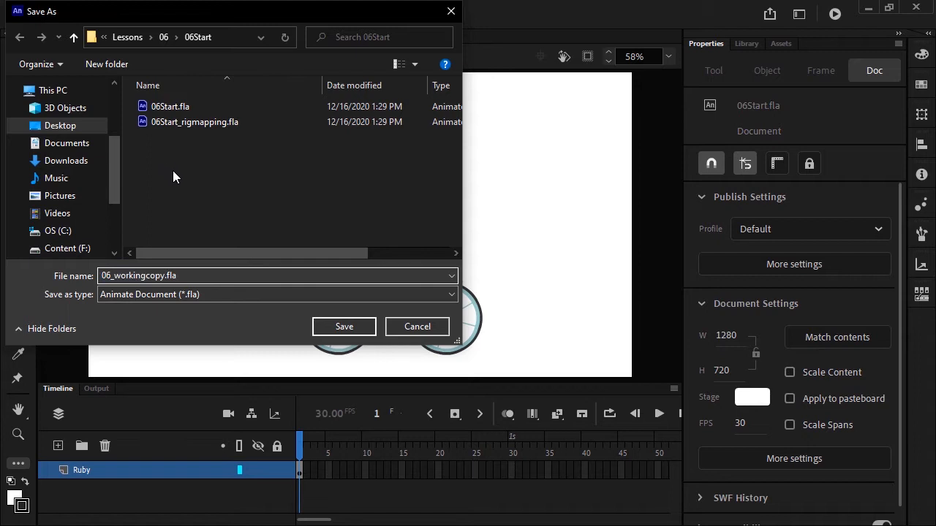
left_click(354, 327)
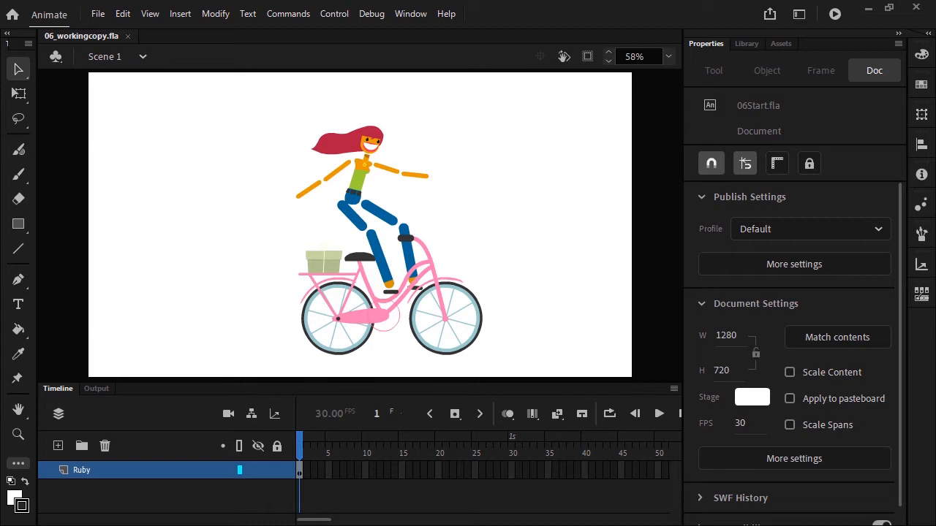
Add the Bone tool to the toolbar and activate it
left_click(18, 466)
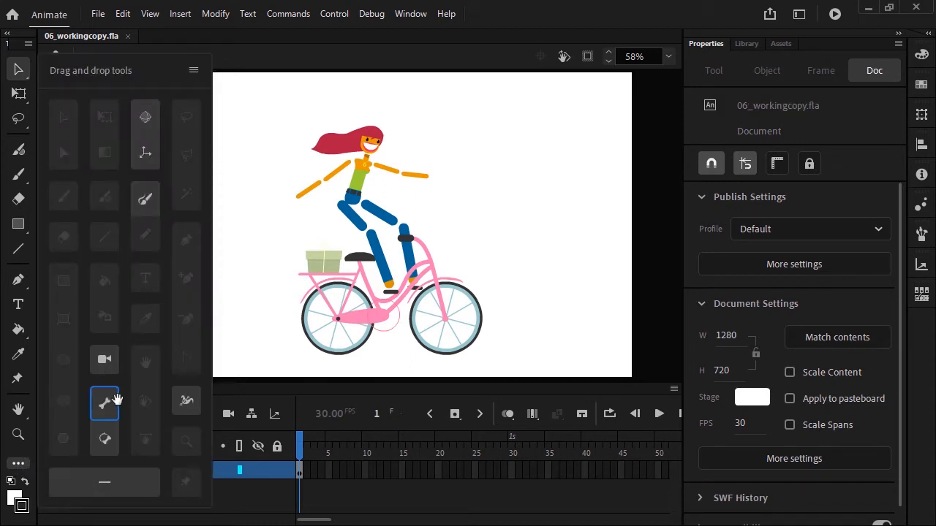
left_click_drag(117, 401, 22, 383)
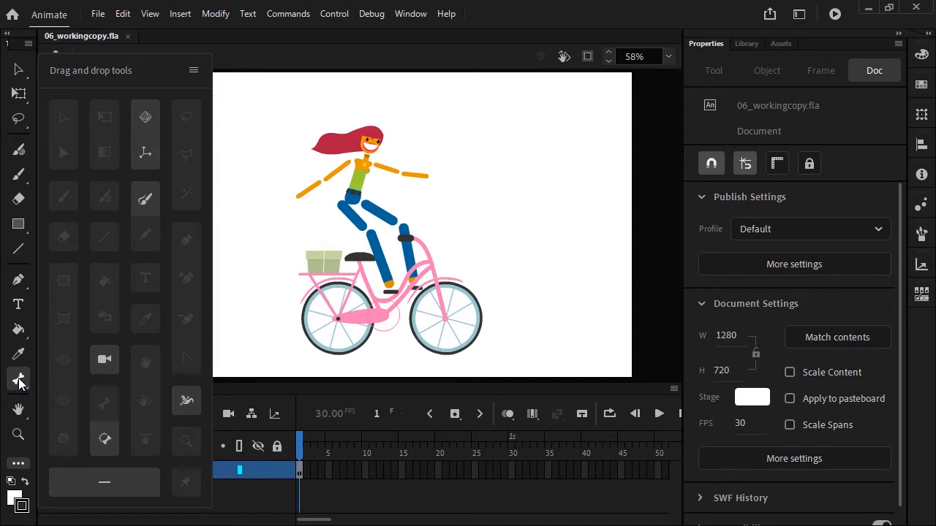
left_click(19, 380)
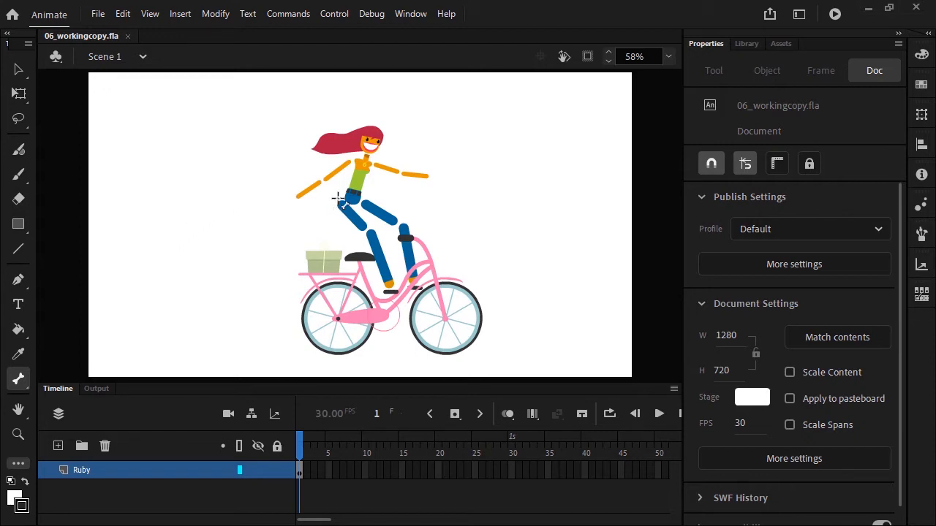
Draw bones from the chest to the rear upper arm and on to its forearm, and test the arm's movement
left_click(668, 57)
left_click(678, 182)
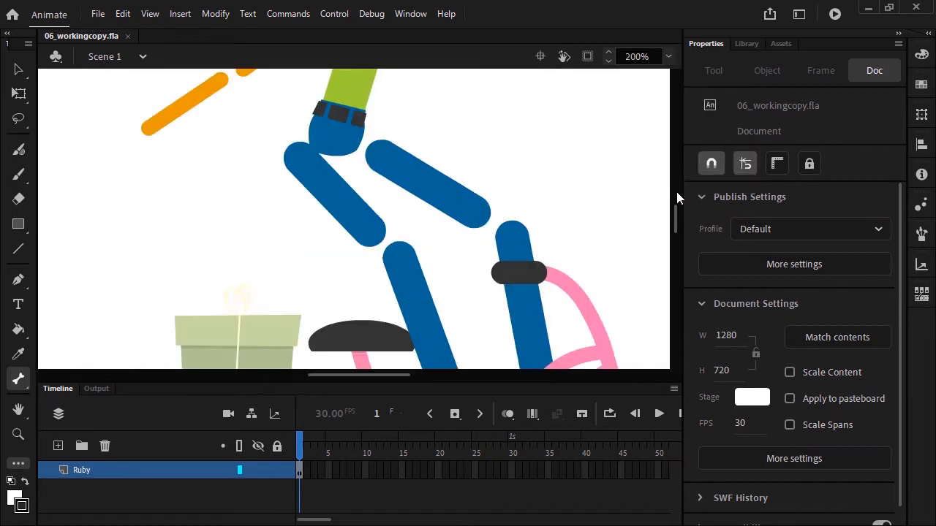
left_click_drag(675, 218, 673, 198)
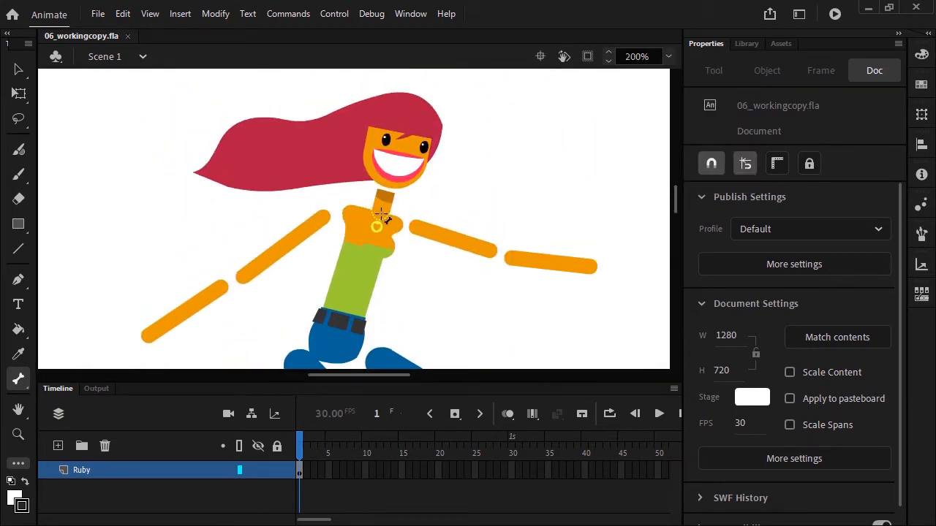
left_click_drag(375, 223, 320, 217)
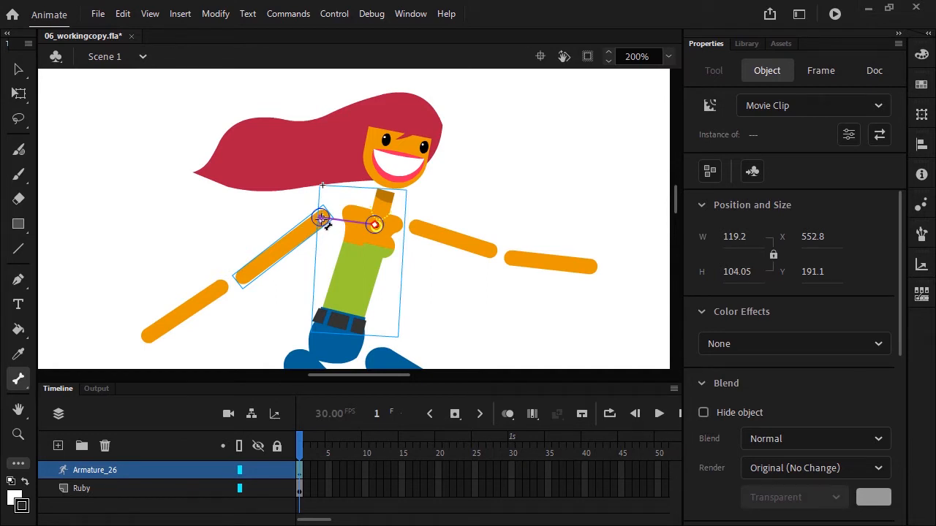
left_click_drag(322, 219, 217, 287)
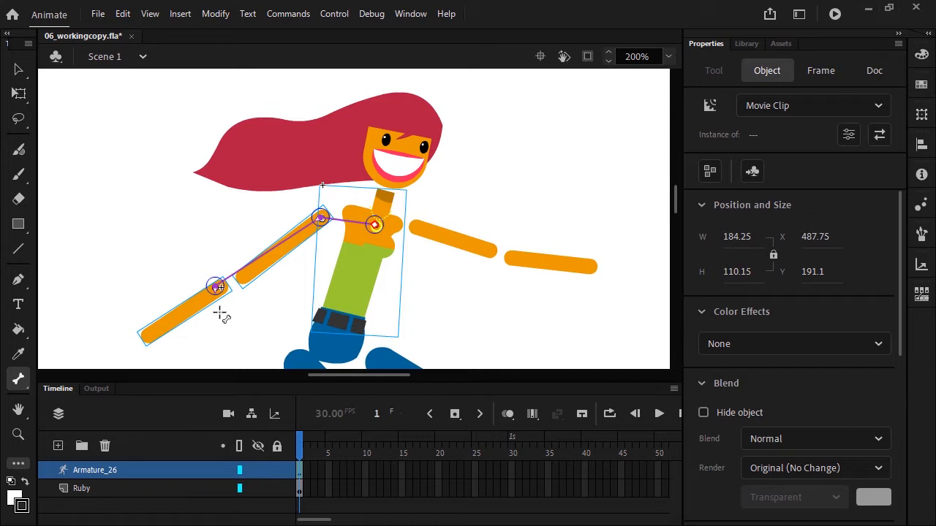
left_click(18, 71)
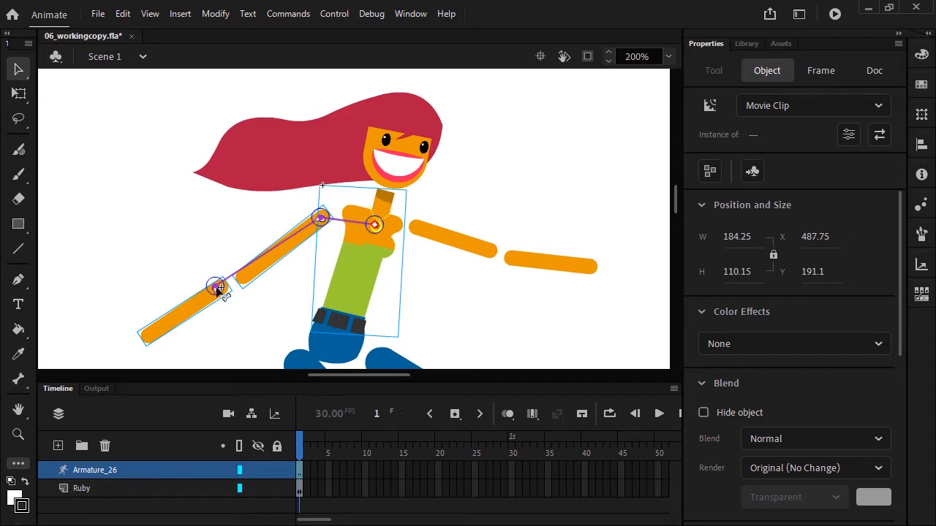
left_click_drag(218, 287, 217, 221)
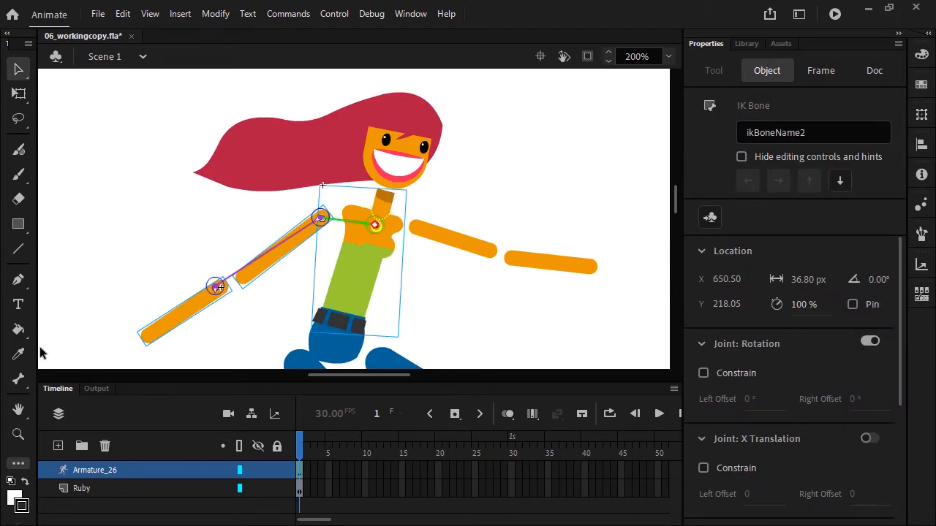
Branch bones from the chest joint to the front upper arm and on to its forearm with the Bone tool
left_click(18, 378)
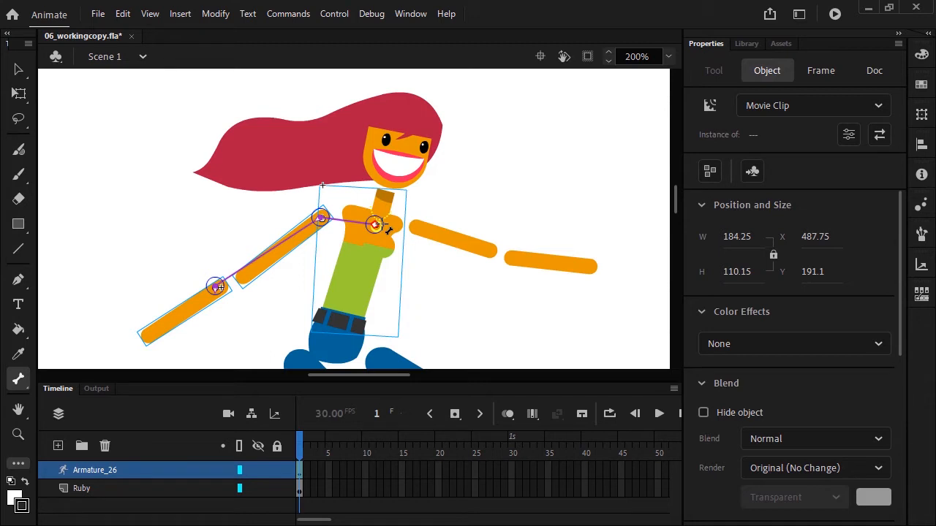
left_click_drag(375, 225, 418, 229)
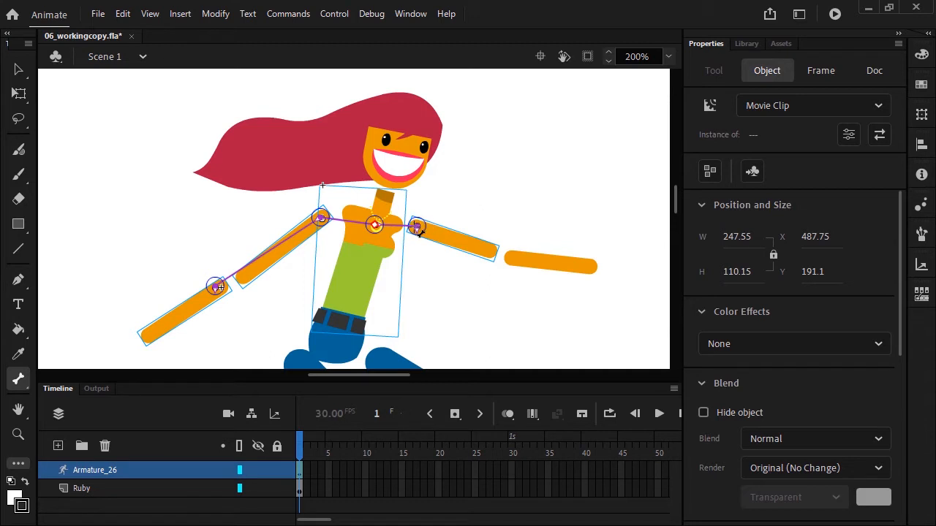
left_click_drag(417, 229, 513, 258)
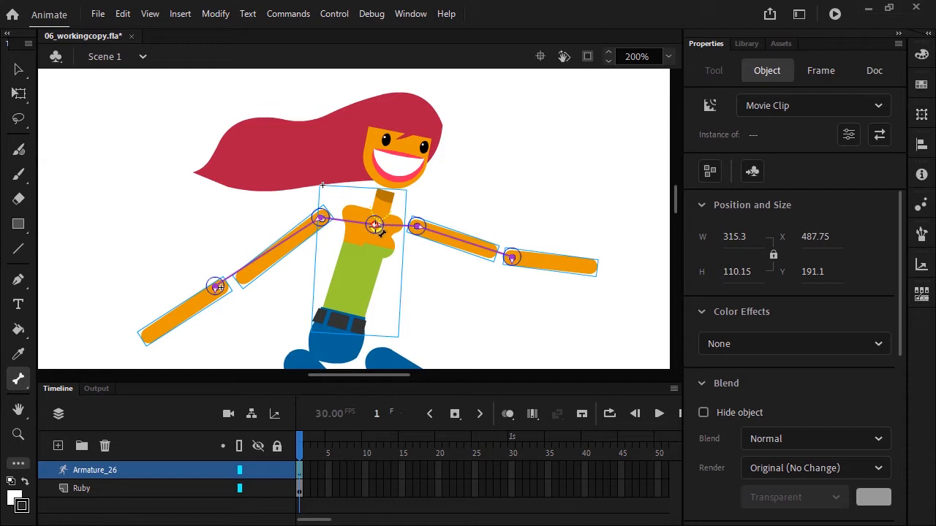
Add a bone from the chest to the pelvis and branch bones from there through both thighs to the lower legs
left_click_drag(342, 300, 334, 342)
left_click_drag(674, 198, 675, 210)
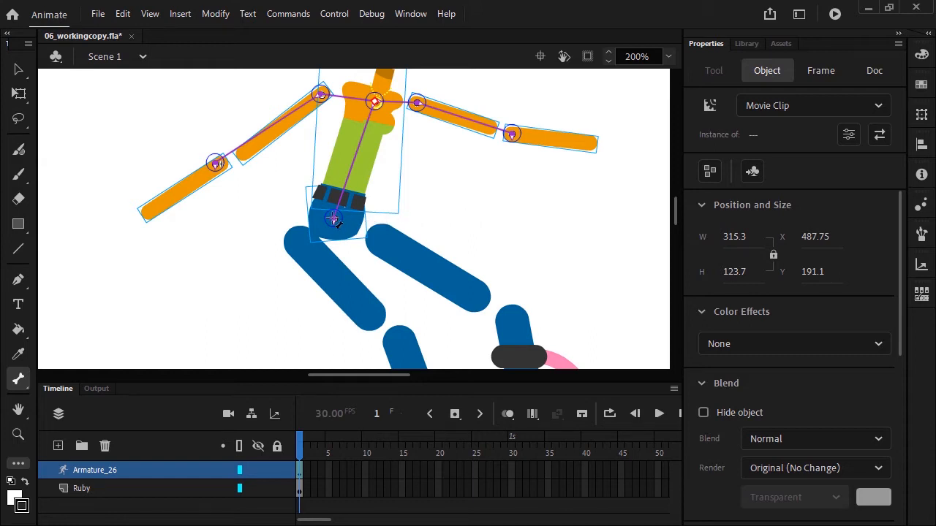
left_click_drag(338, 223, 398, 340)
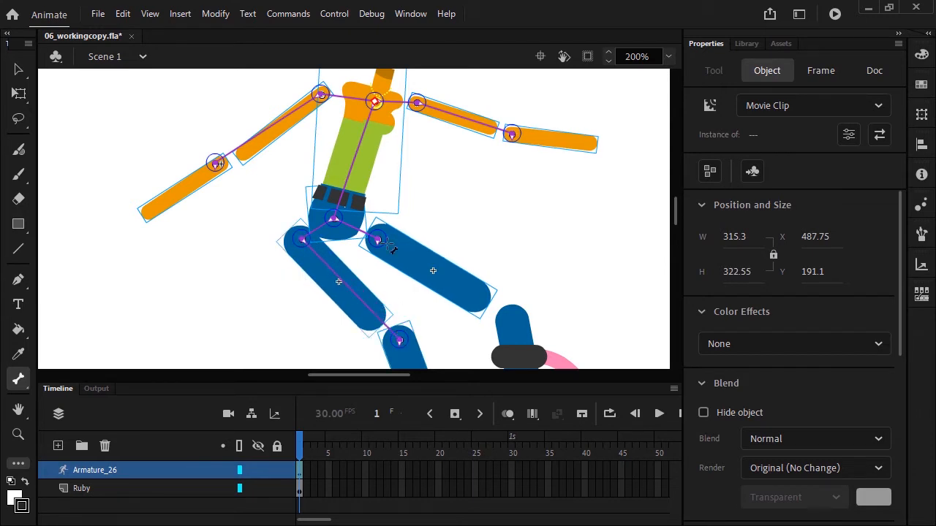
left_click_drag(378, 241, 512, 318)
Extend both leg chains with bones from the knee joints to the centres of the matching pedals
left_click_drag(674, 214, 672, 235)
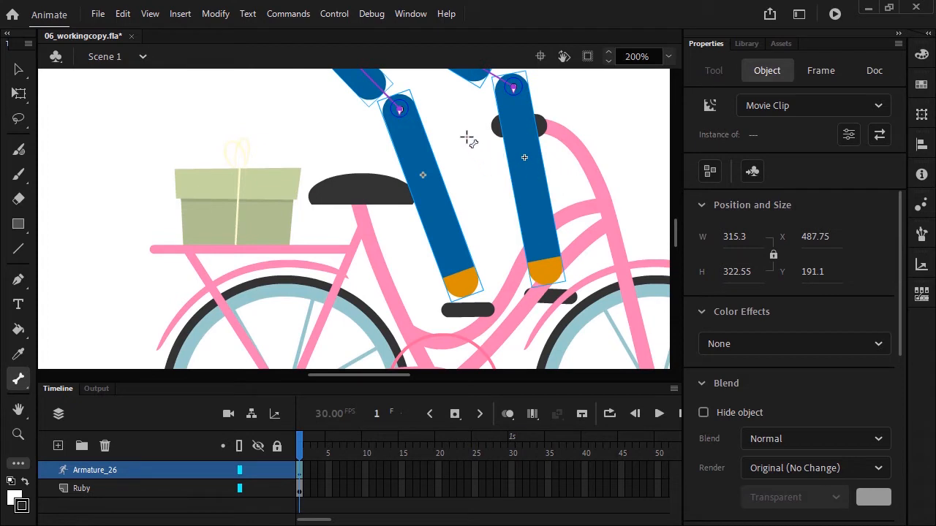
left_click_drag(399, 109, 468, 311)
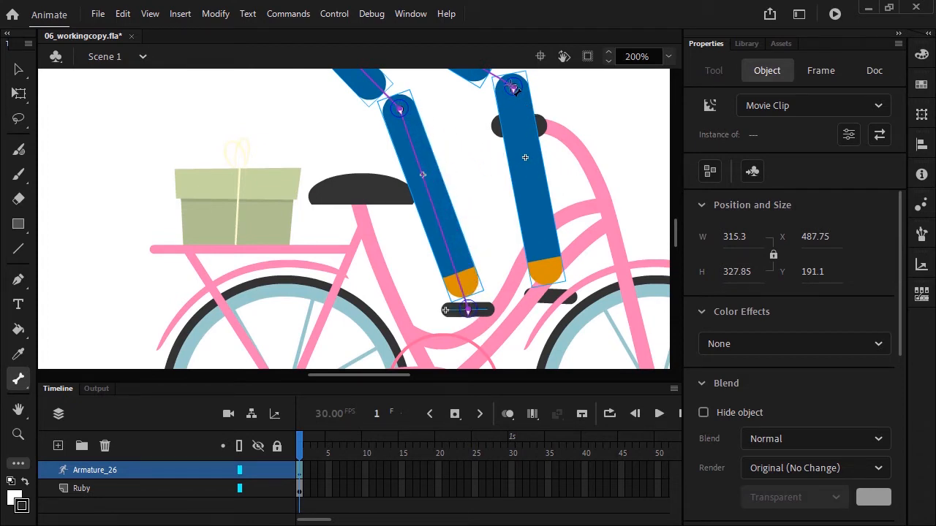
left_click_drag(514, 88, 549, 296)
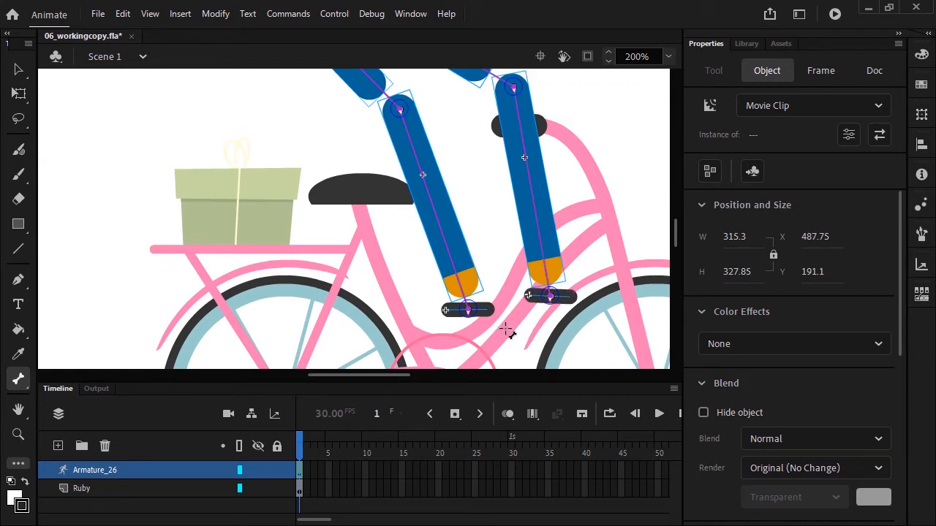
Add a bone from the chest to the head and another from the pelvis to the bicycle seat, and deselect the armature
left_click_drag(674, 237, 677, 189)
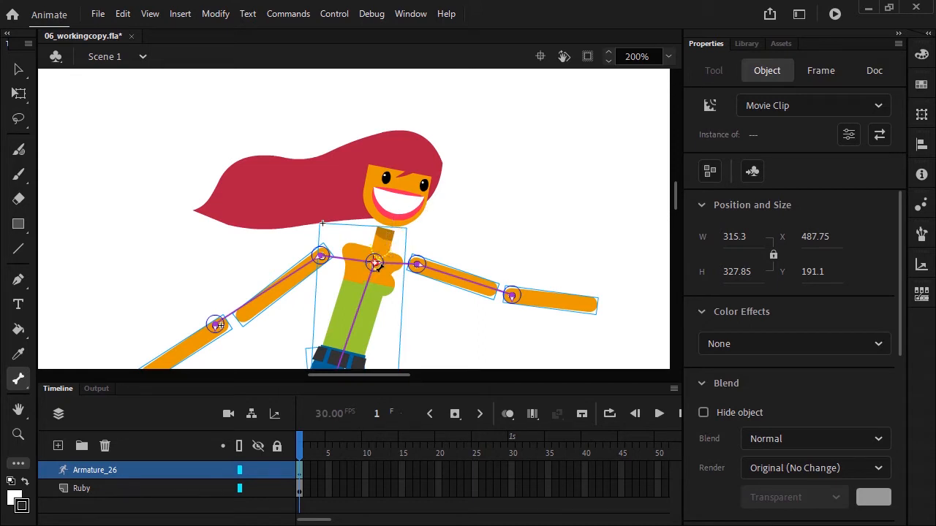
left_click_drag(377, 264, 389, 219)
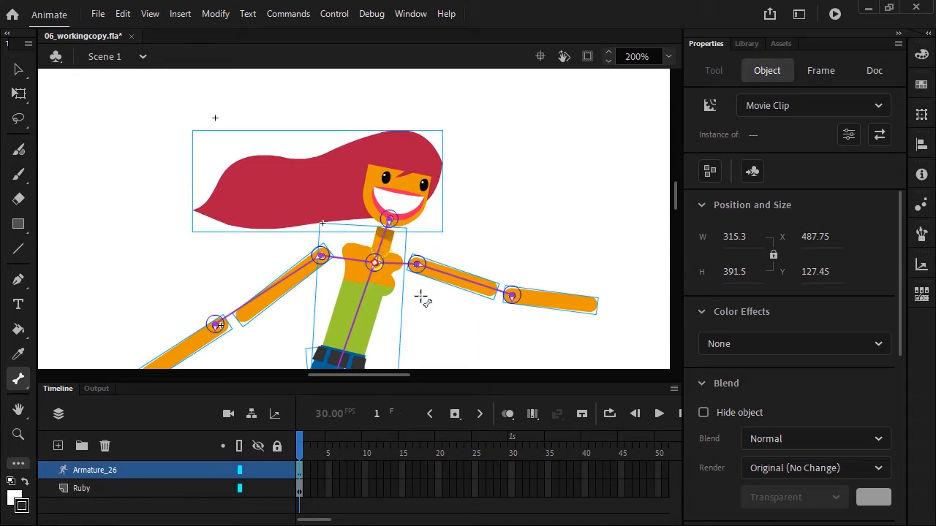
left_click_drag(675, 192, 674, 216)
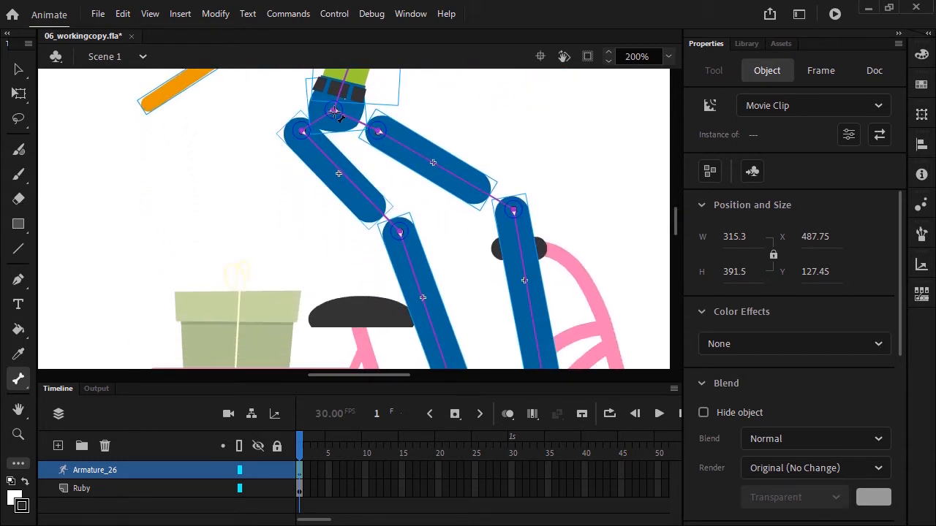
left_click_drag(334, 110, 356, 312)
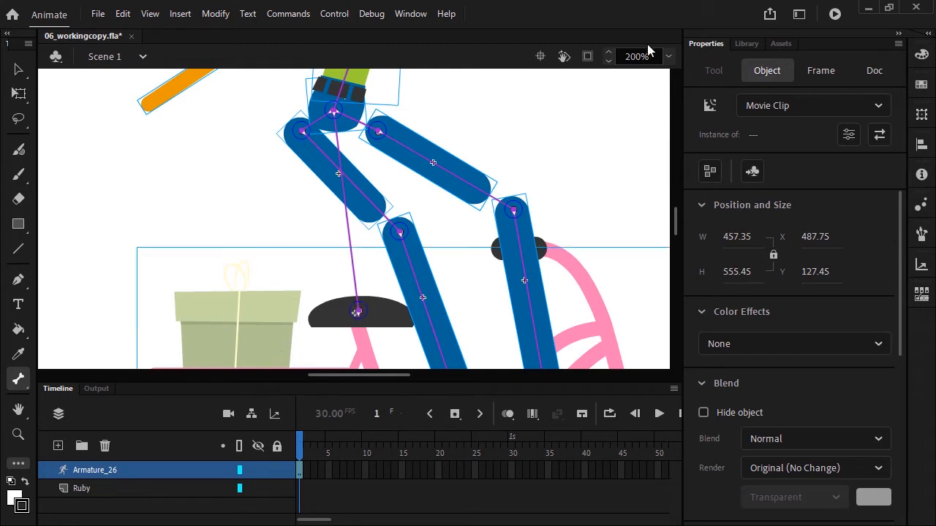
left_click(668, 57)
left_click(702, 75)
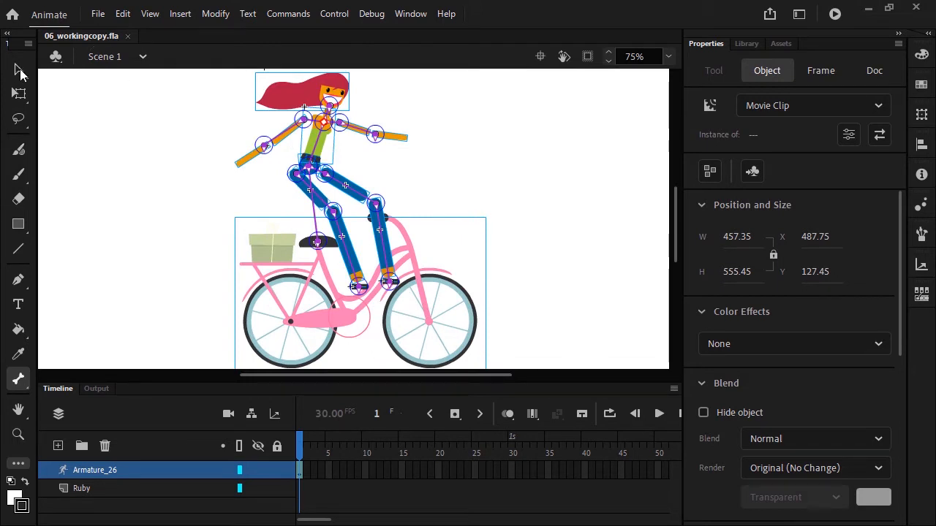
left_click(19, 71)
left_click(102, 170)
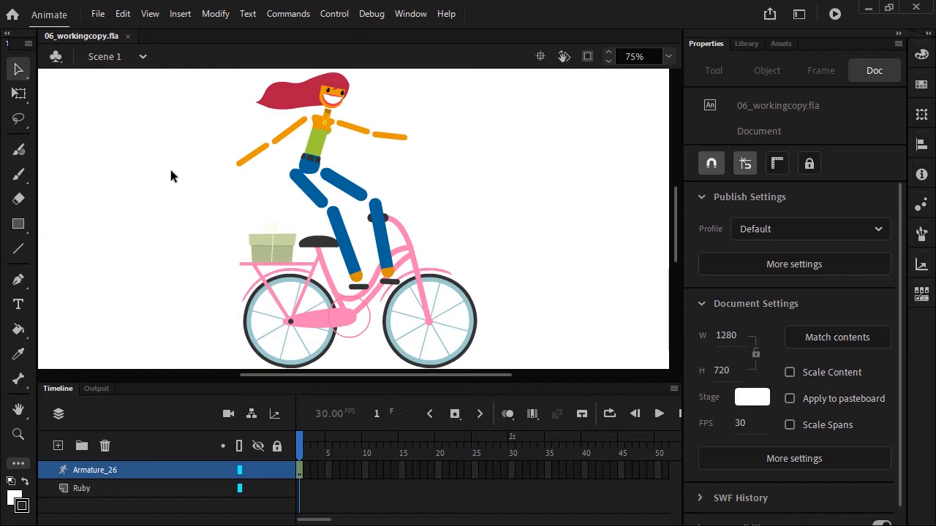
Move the rear upper arm onto the torso's shoulder and its forearm onto the elbow to close the gaps
left_click(286, 137)
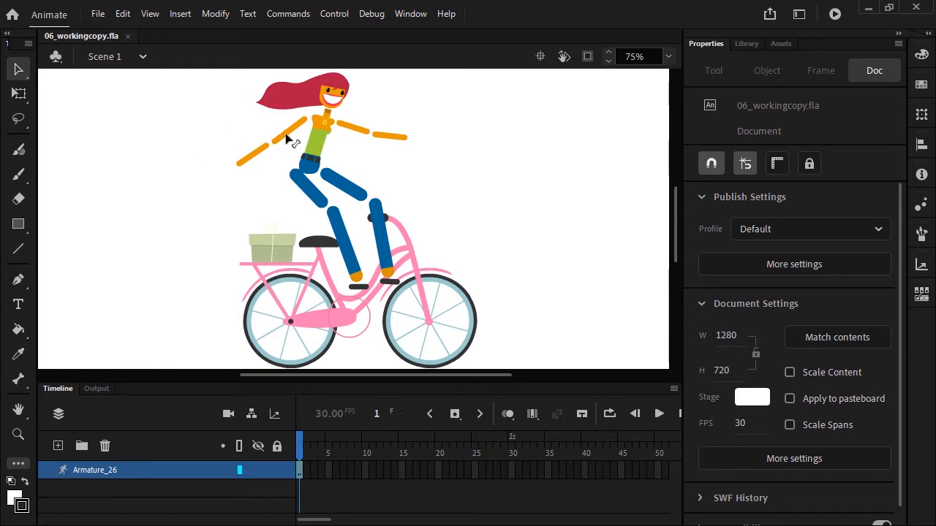
left_click(668, 56)
left_click(688, 184)
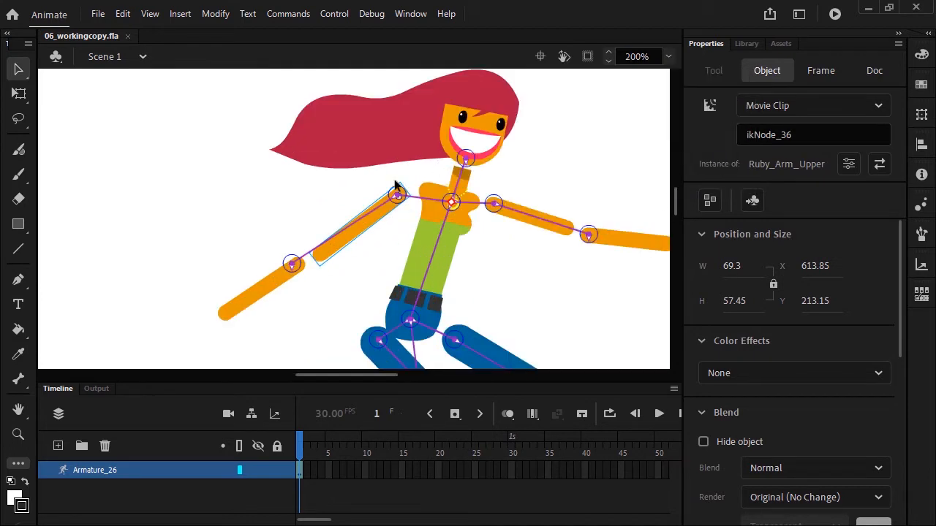
left_click_drag(341, 246, 358, 237)
key("Right")
key("Right")
key("Right")
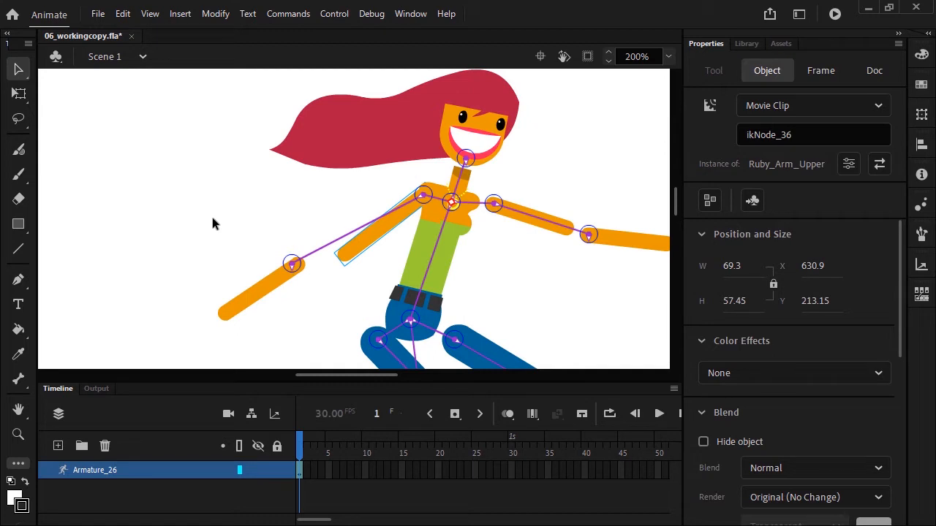
left_click_drag(271, 293, 327, 275)
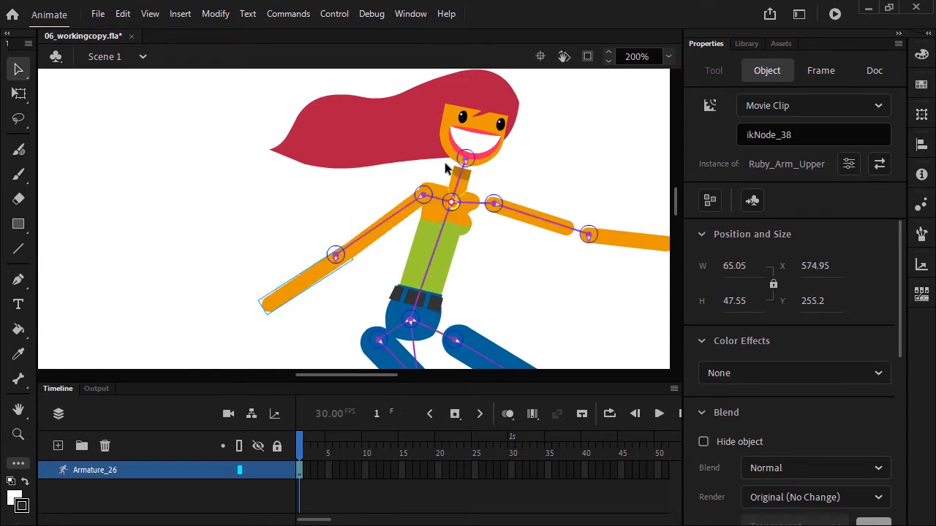
Lower the head onto the neck and move the front upper arm and forearm inward to close the gaps
left_click(482, 134)
left_click_drag(481, 134, 481, 151)
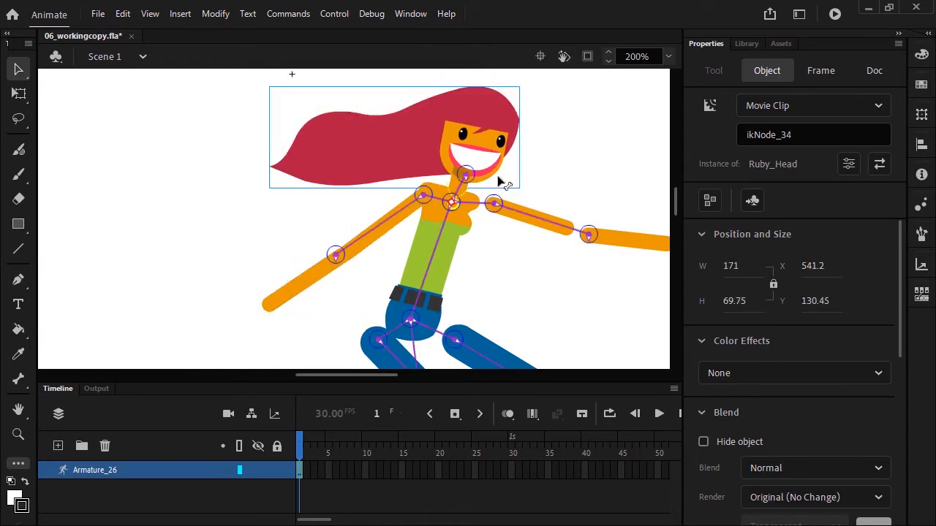
left_click_drag(520, 218, 500, 216)
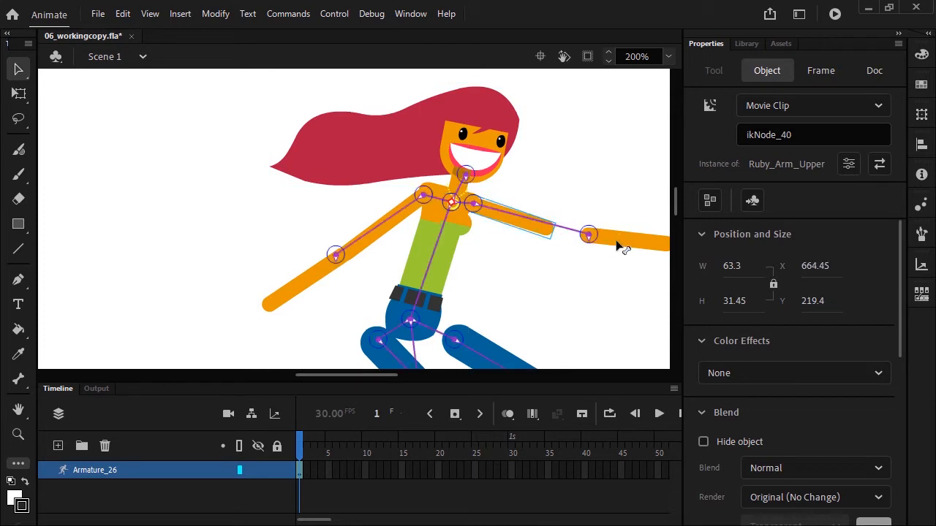
left_click_drag(634, 242, 590, 236)
Move both thighs and adjust the front lower leg so the leg parts meet at the knee joints
left_click_drag(364, 374, 372, 374)
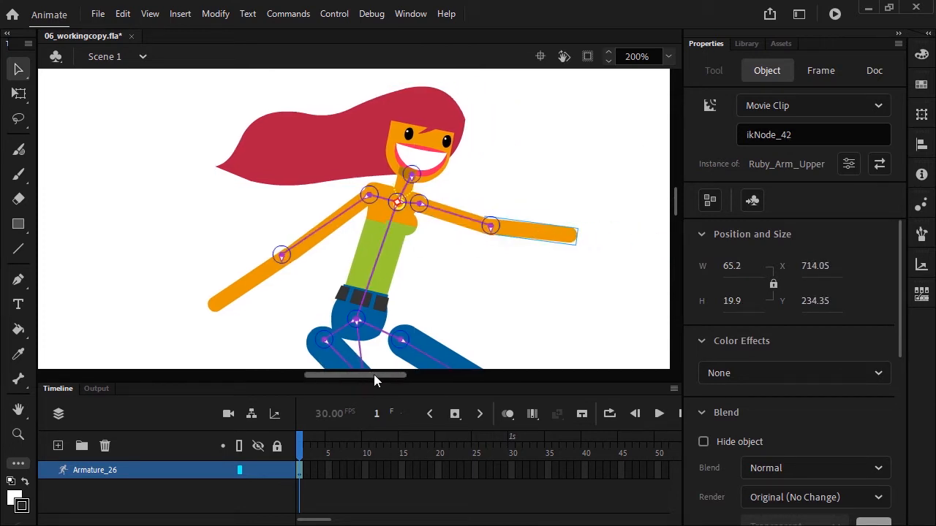
left_click_drag(675, 201, 665, 228)
left_click_drag(459, 231, 461, 239)
left_click_drag(559, 205, 565, 214)
left_click_drag(396, 117, 417, 147)
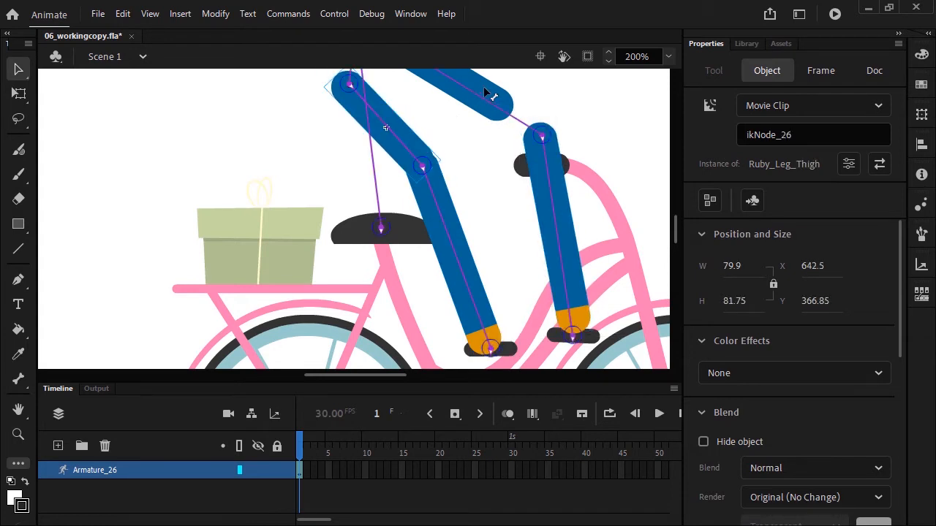
left_click_drag(540, 139, 528, 118)
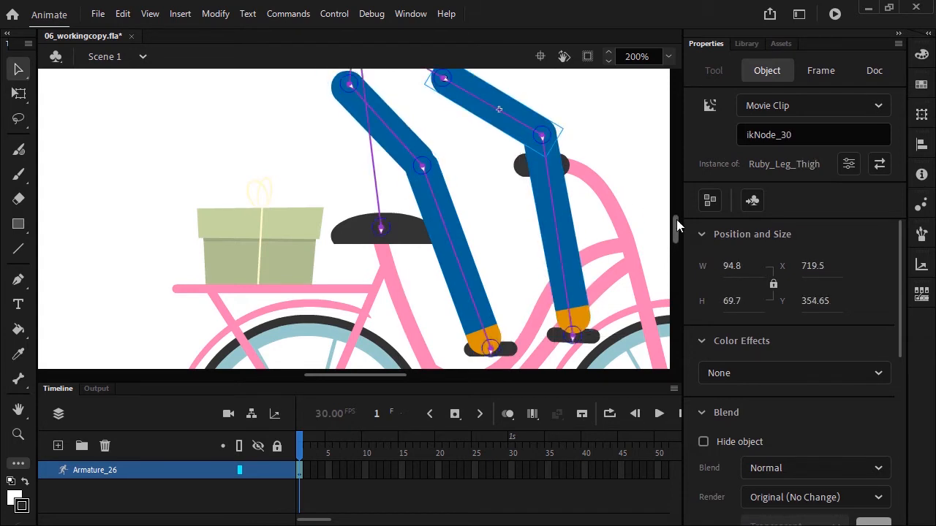
Move the pelvis onto the bicycle seat, lower the whole upper body onto it, and clear the selection
scroll(583, 195, "up", 5)
left_click_drag(372, 133, 371, 313)
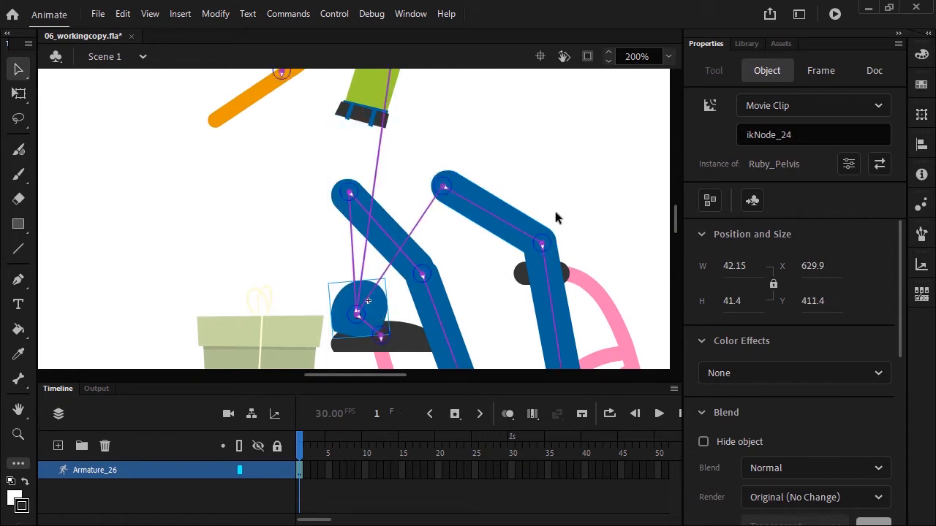
left_click_drag(674, 219, 671, 206)
left_click_drag(601, 278, 121, 77)
left_click_drag(675, 205, 671, 220)
left_click_drag(360, 92, 356, 271)
left_click(589, 151)
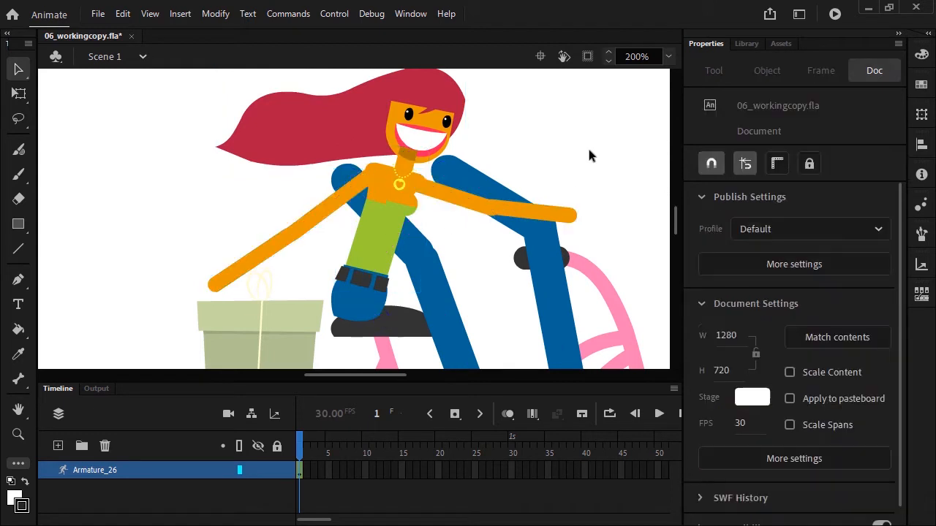
Move both thighs onto the seated pelvis and bring the lower legs to the ends of the thighs
left_click_drag(672, 213, 672, 216)
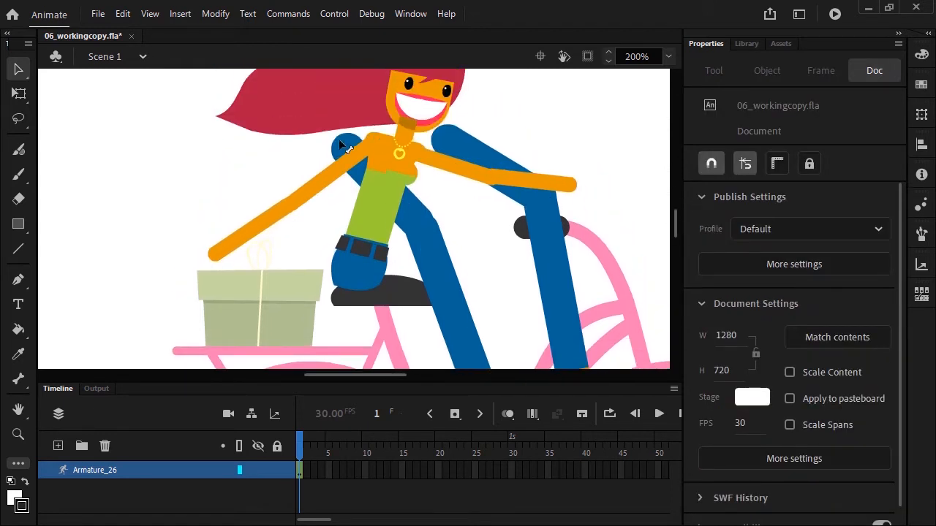
left_click_drag(341, 145, 357, 272)
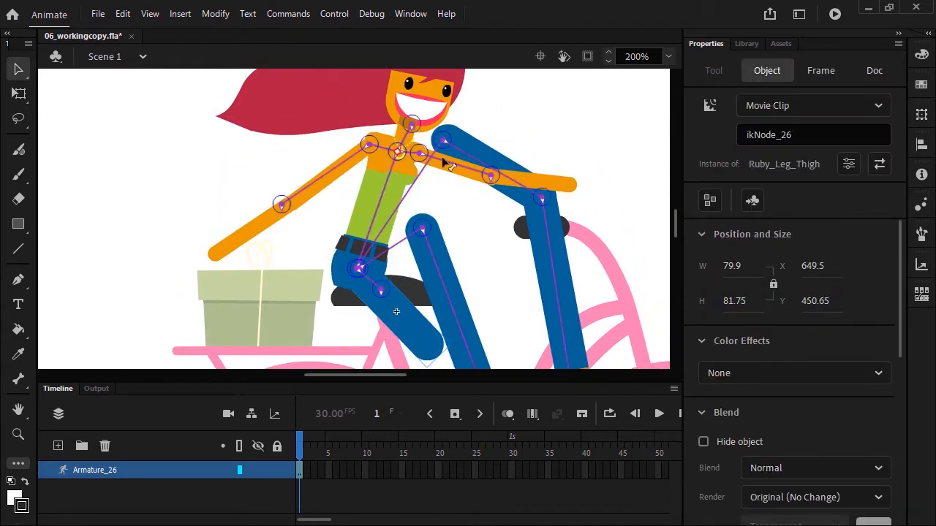
left_click_drag(442, 159, 456, 370)
left_click_drag(557, 254, 492, 371)
scroll(670, 229, "down", 6)
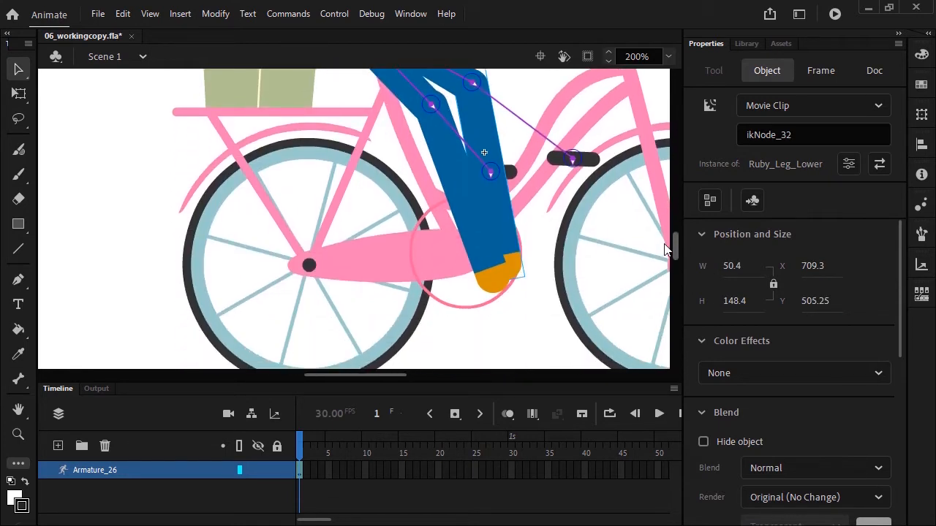
Rotate the front lower leg forward at the knee and raise both thighs to a seated angle using Free Transform
scroll(524, 272, "up", 1)
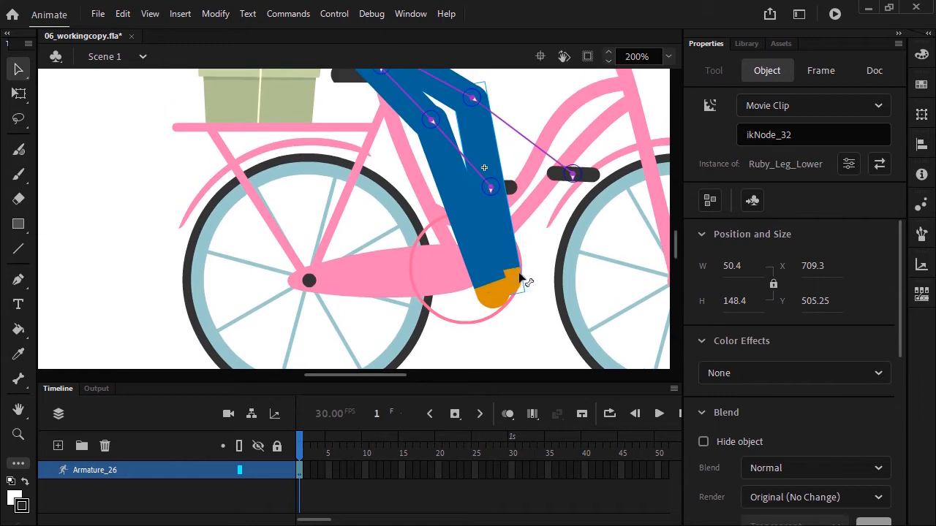
left_click_drag(518, 276, 590, 245)
left_click(18, 93)
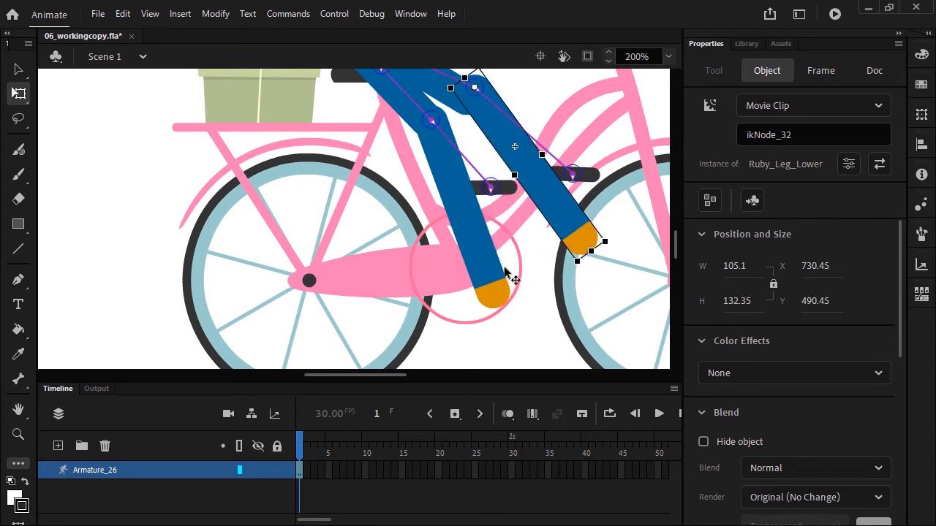
scroll(662, 229, "up", 4)
left_click(431, 248)
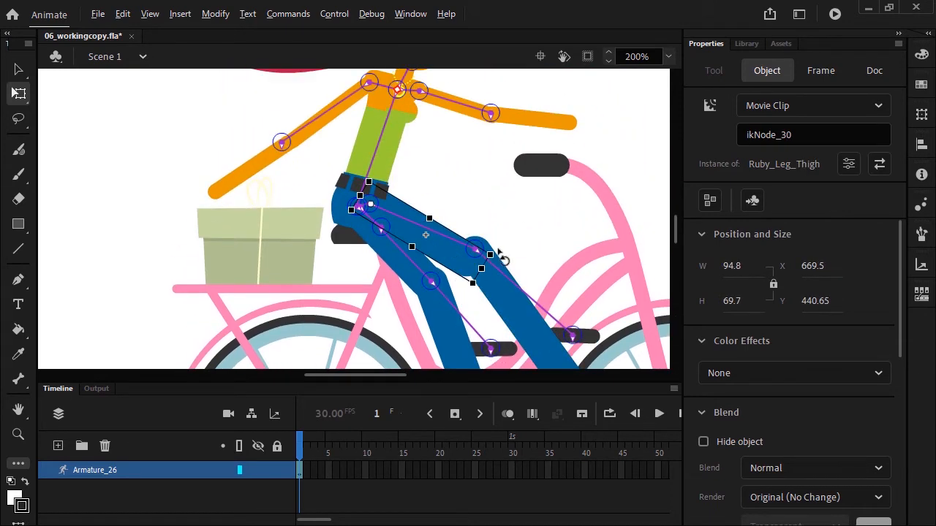
left_click_drag(503, 258, 488, 182)
left_click(419, 257)
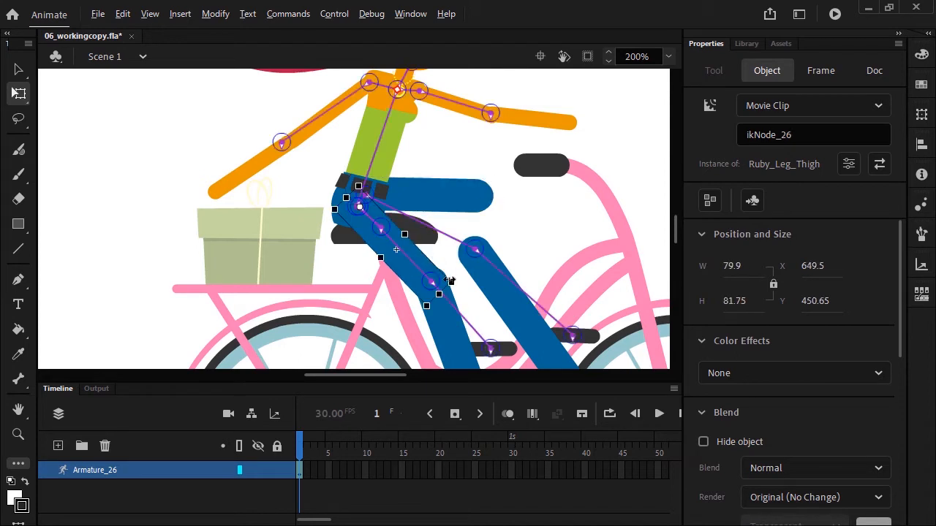
left_click_drag(456, 282, 492, 244)
Fine-tune the front thigh and move both lower legs up so they join the raised thighs at the knees
left_click(488, 196)
mouse_move(428, 245)
left_mouse_down()
mouse_move(424, 258)
mouse_move(442, 249)
mouse_move(430, 259)
left_mouse_up()
left_click(437, 318)
left_click_drag(431, 314, 443, 296)
left_click_drag(500, 290, 500, 258)
Rotate the front lower leg so that its foot points down toward the pedals
left_click_drag(674, 226, 674, 237)
left_click_drag(616, 290, 627, 263)
left_click_drag(554, 245, 560, 258)
key("ctrl+z")
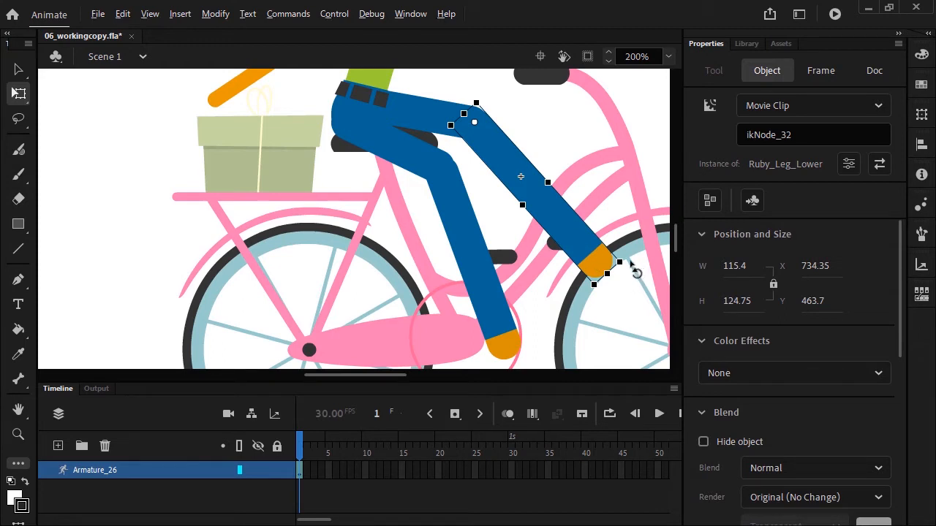
left_click_drag(631, 262, 587, 305)
Place the two pedals under Ruby's feet and bring the front foot and its pedal closer to the rear leg
left_click_drag(587, 243, 565, 312)
left_click_drag(502, 257, 514, 354)
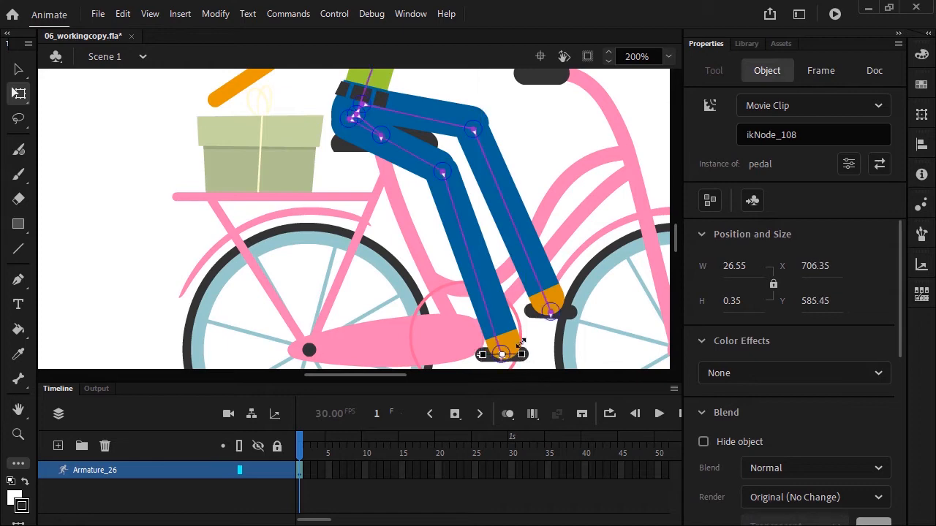
left_click_drag(571, 314, 554, 326)
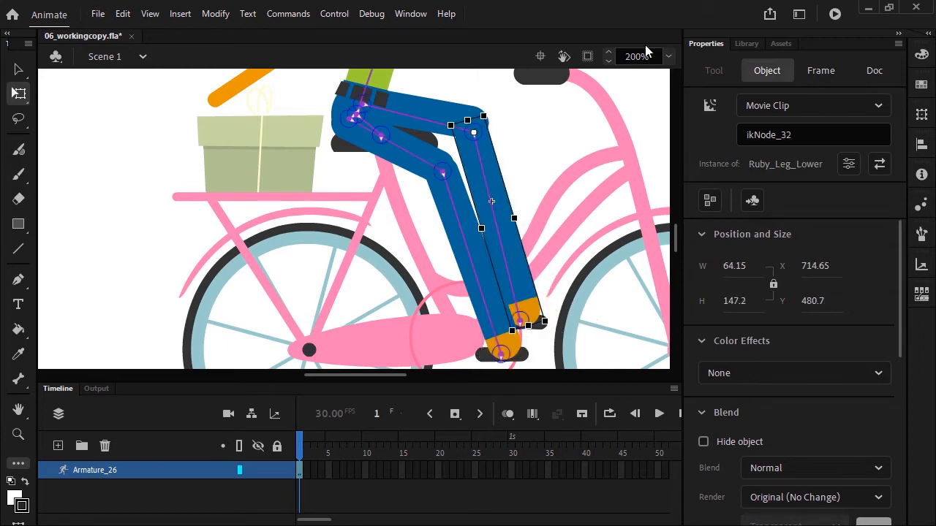
Display the whole character at 100% zoom, deselect everything, and save the document
left_click(667, 56)
left_click(694, 74)
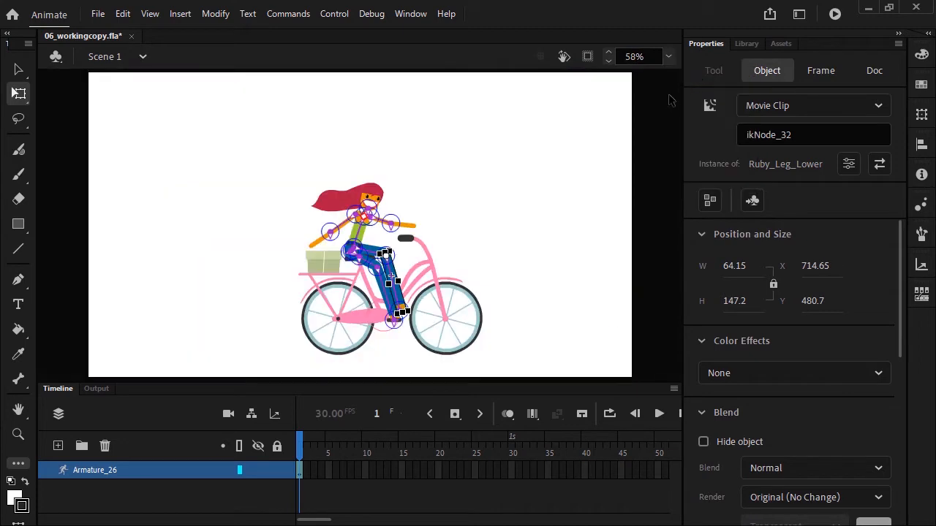
left_click(673, 61)
left_click(700, 170)
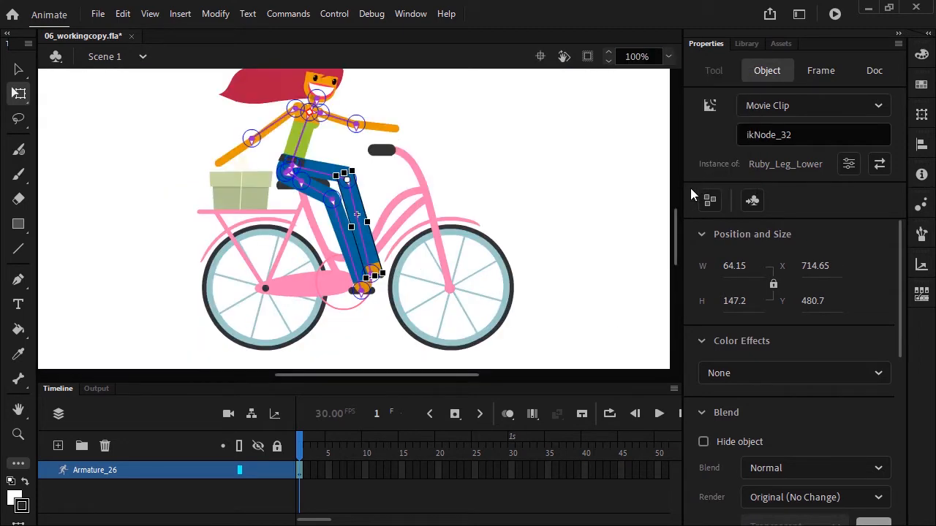
scroll(674, 216, "up", 2)
left_click(626, 207)
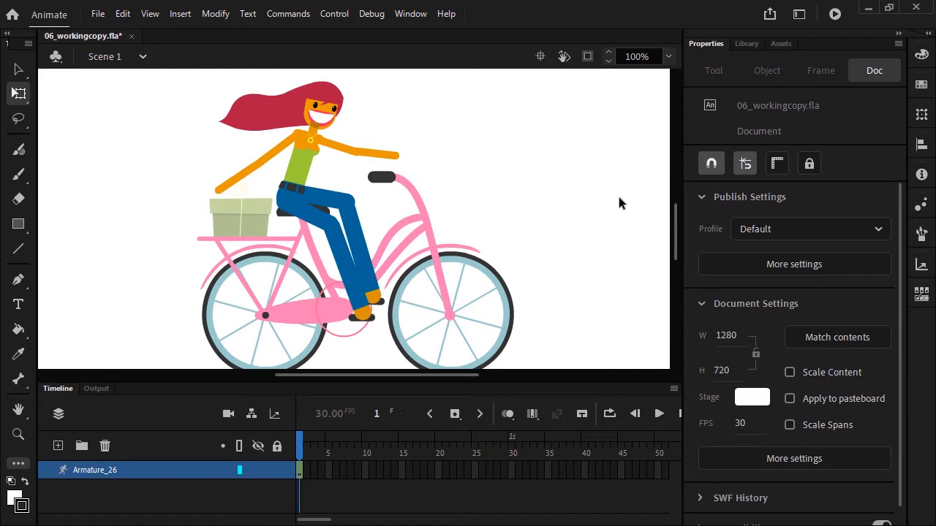
key("ctrl+s")
Select the front leg's thigh and lower leg and send them to the back, behind the bicycle frame
left_click(19, 70)
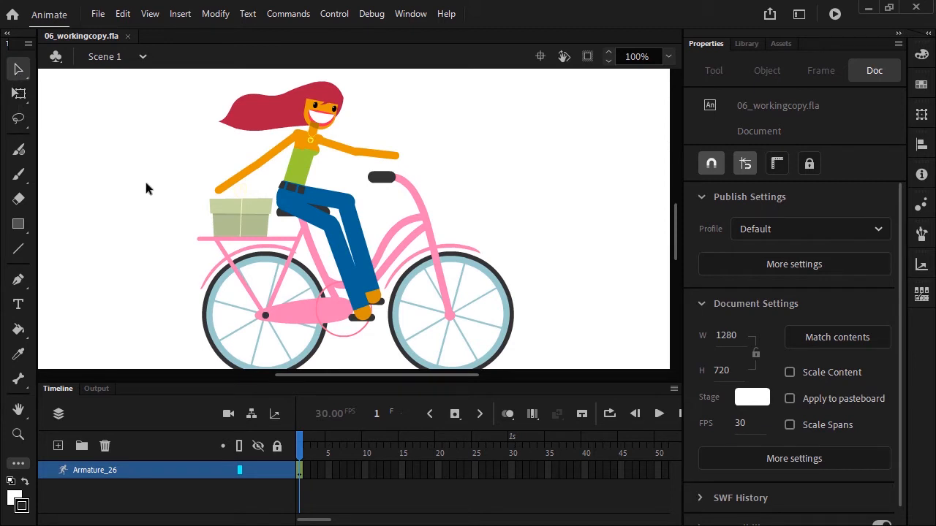
left_click(333, 200)
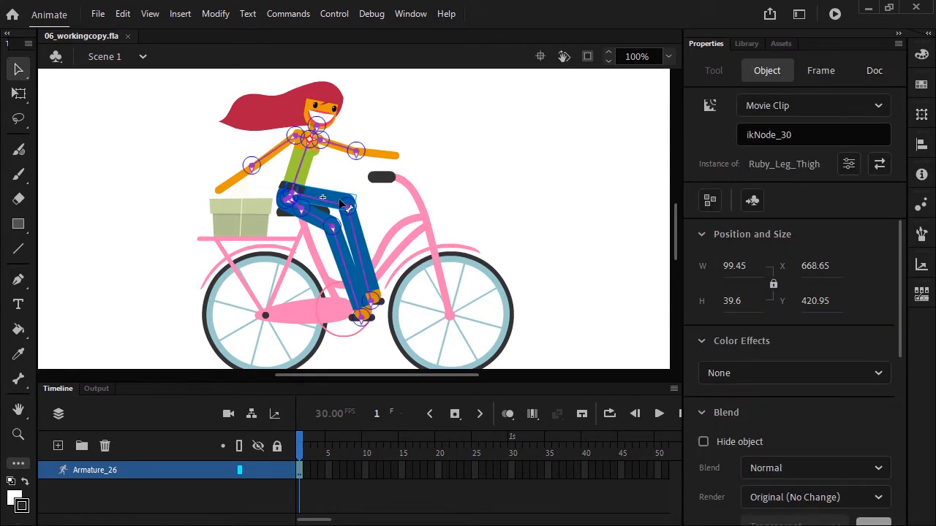
left_click(371, 248)
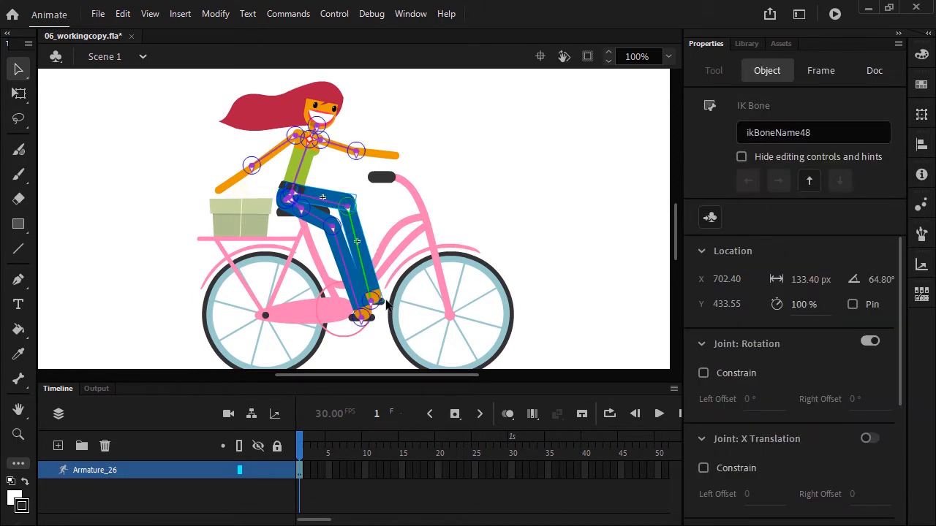
left_click(667, 57)
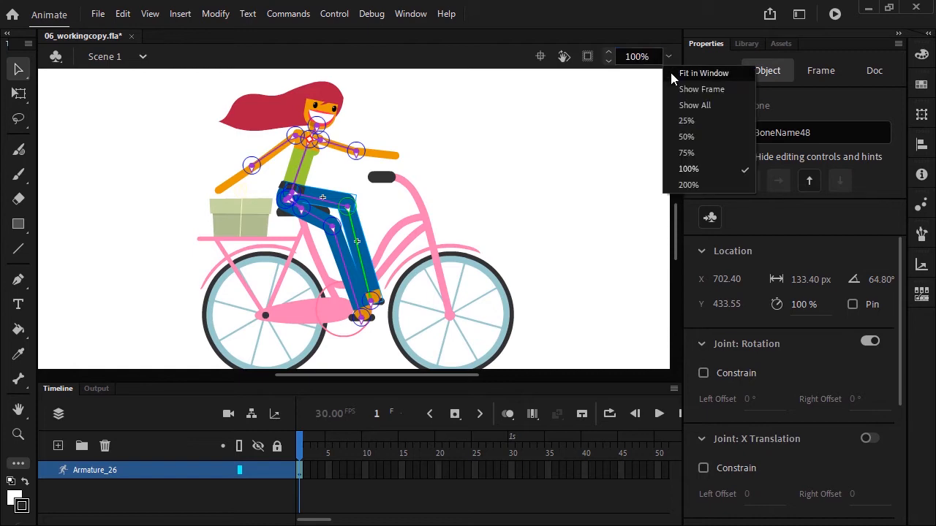
left_click(691, 184)
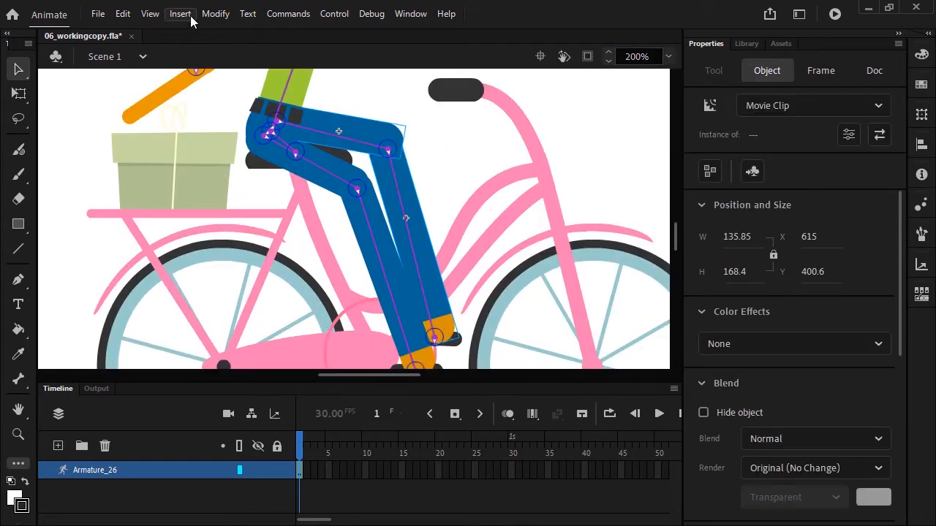
left_click(215, 13)
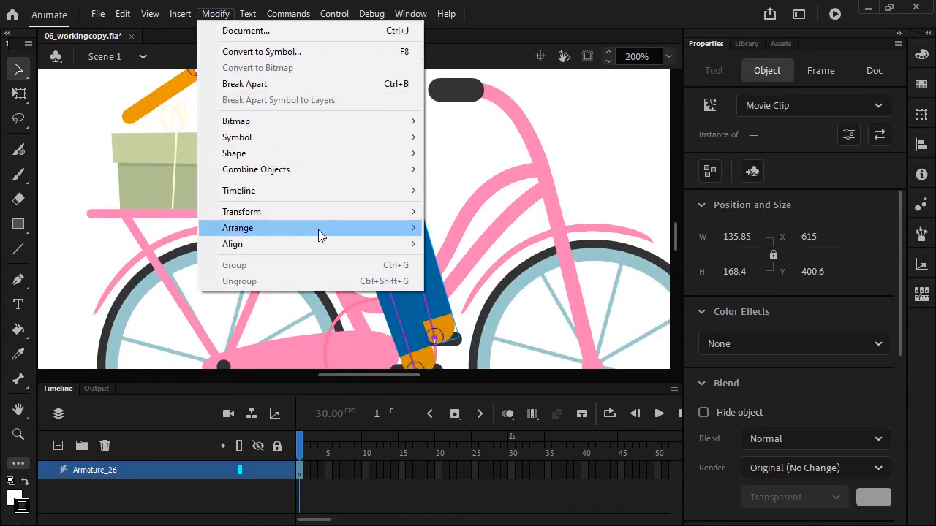
mouse_move(318, 230)
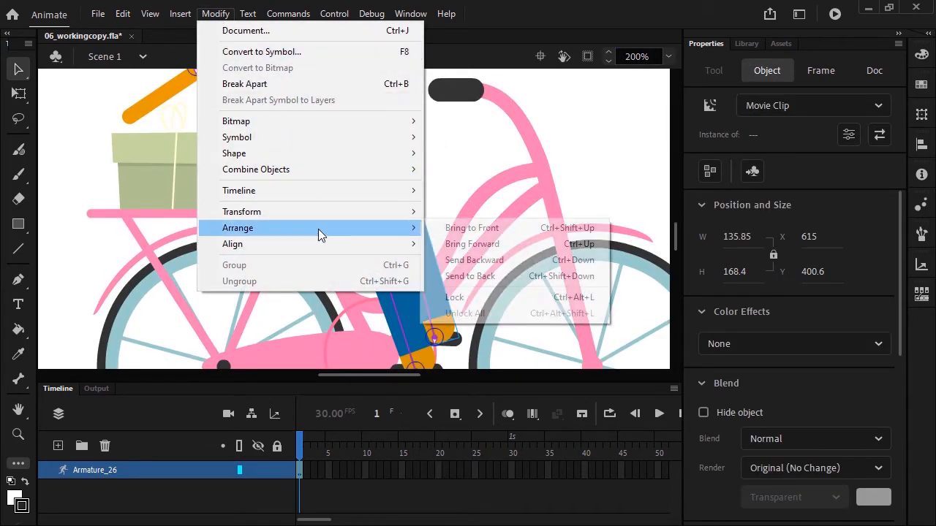
left_click(495, 276)
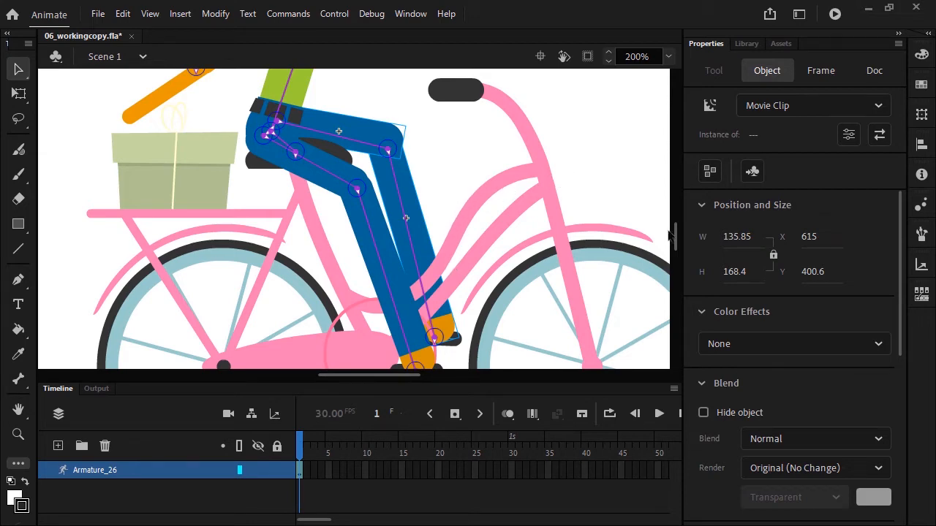
Select the rear arm's forearm and upper arm and bring them to the front of the stacking order
left_click_drag(674, 232, 674, 215)
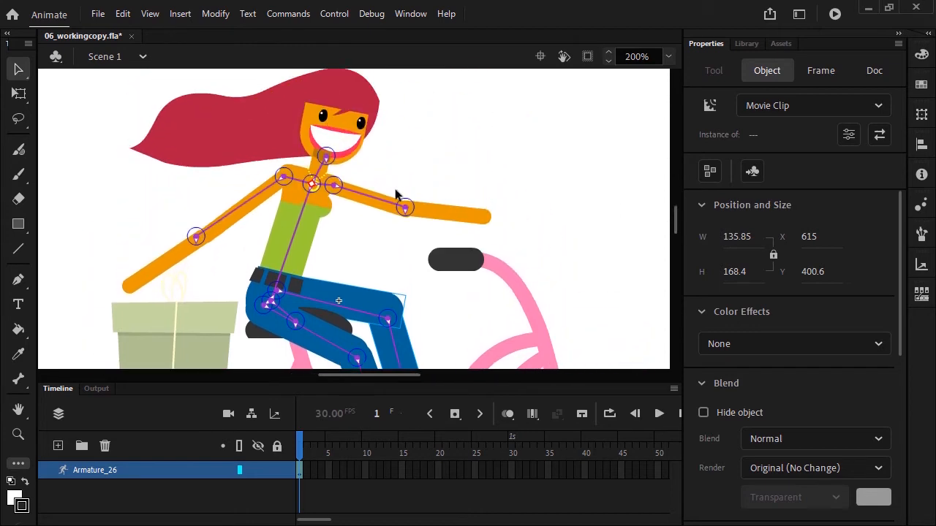
left_click(184, 265)
left_click(232, 221, "shift")
left_click(232, 221)
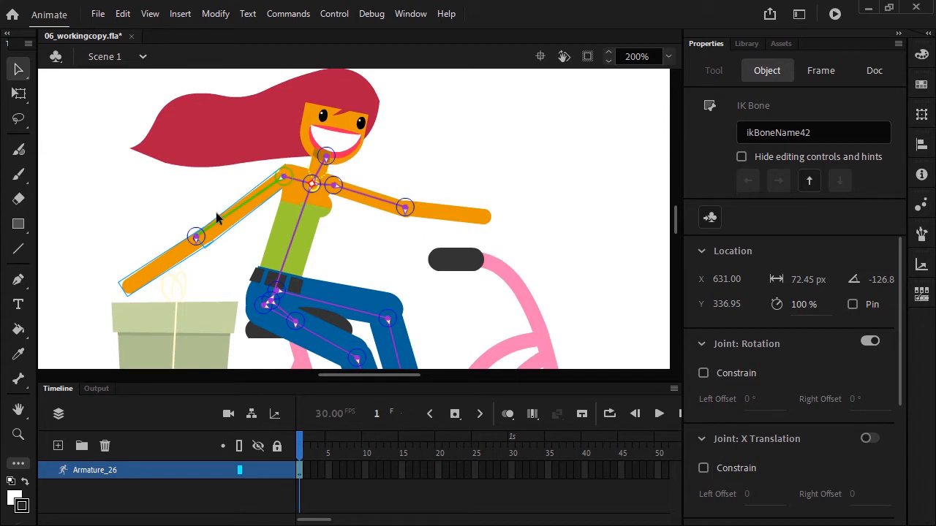
left_click(212, 14)
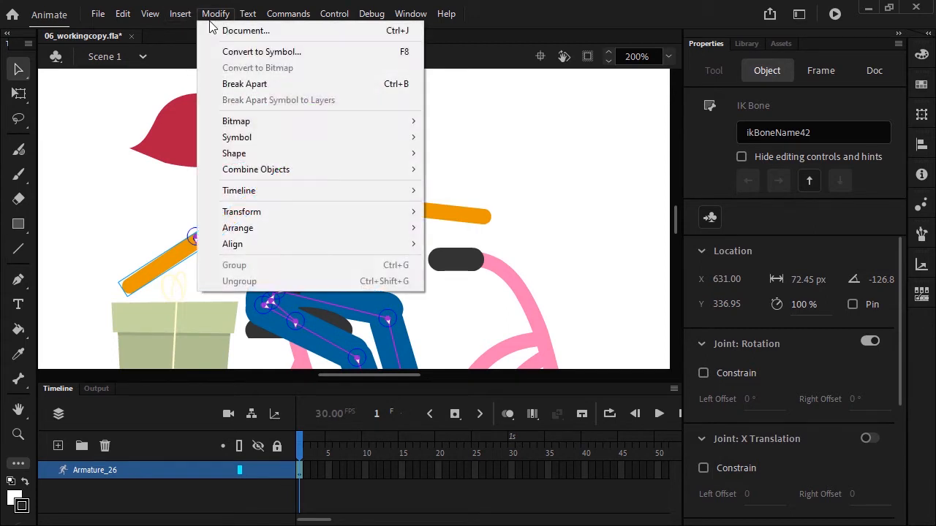
mouse_move(306, 231)
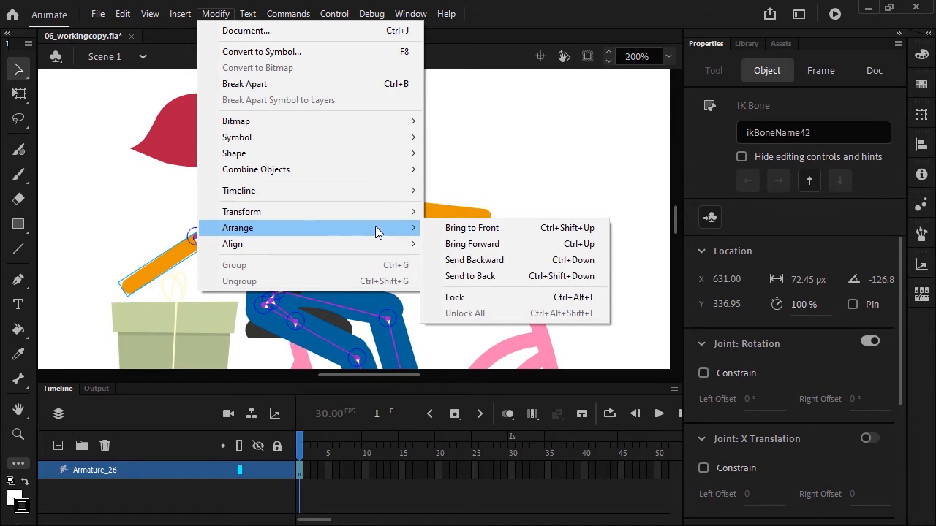
left_click(494, 232)
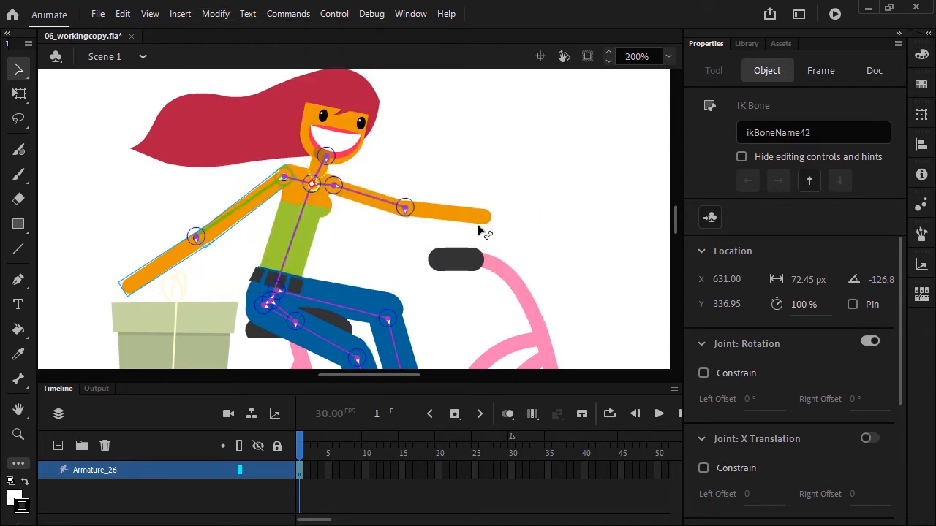
Select the front arm's forearm and upper arm and send them to the back of the stacking order
left_click(444, 220)
left_click(398, 209)
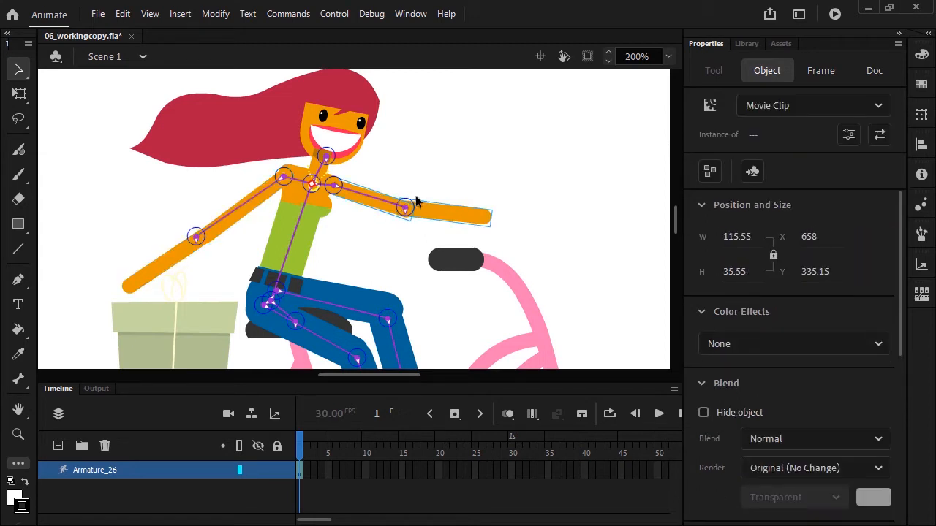
left_click(215, 13)
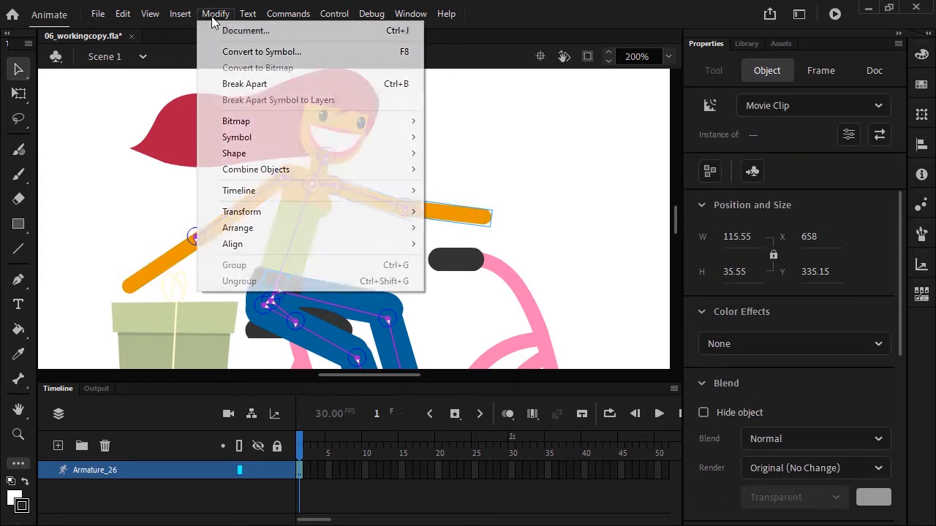
mouse_move(297, 233)
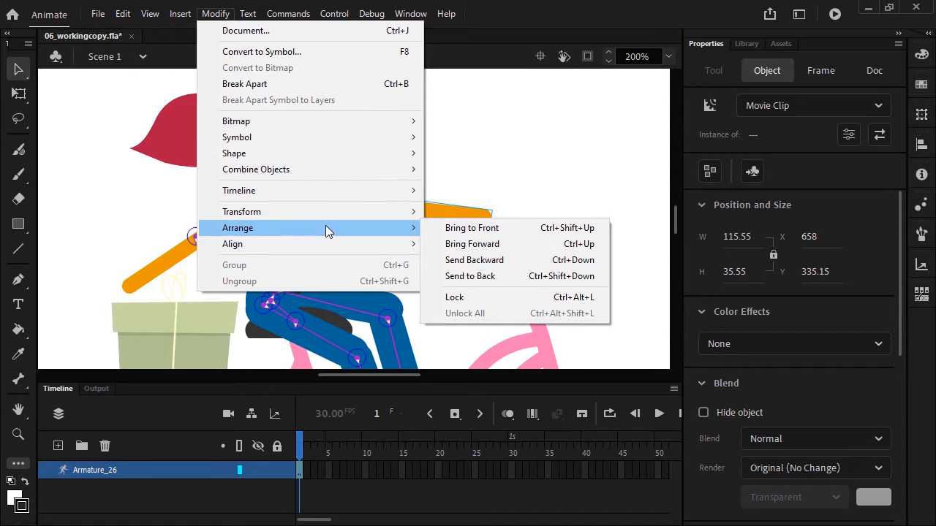
left_click(486, 275)
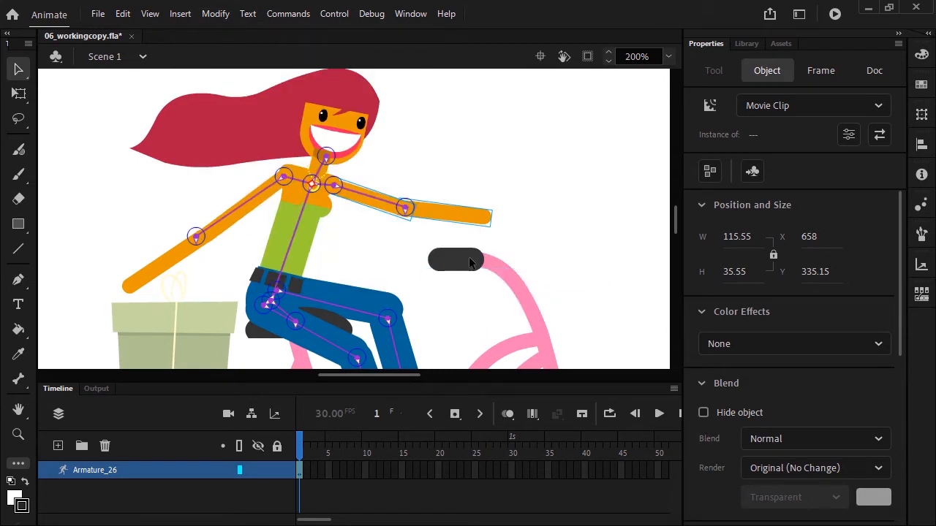
Select Ruby's head, bring it to the front of the stacking order, and deselect it
left_click(332, 107)
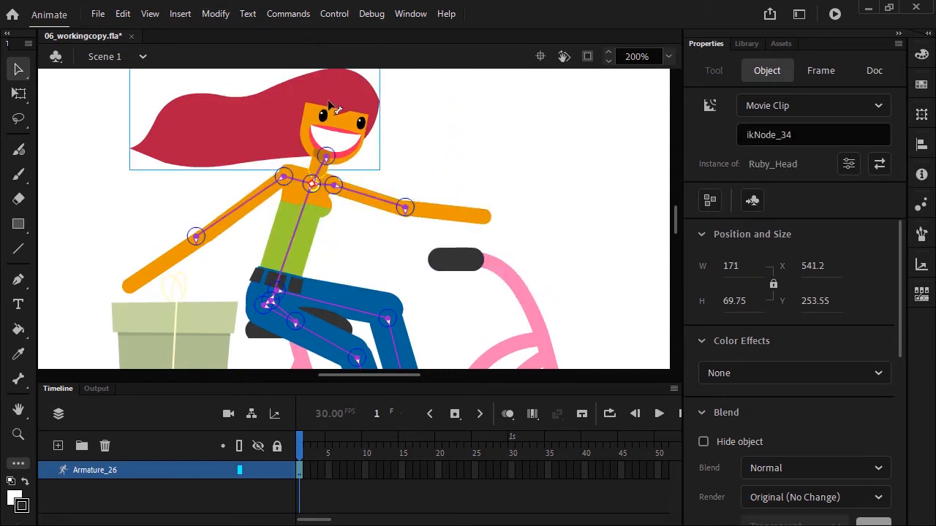
left_click(215, 14)
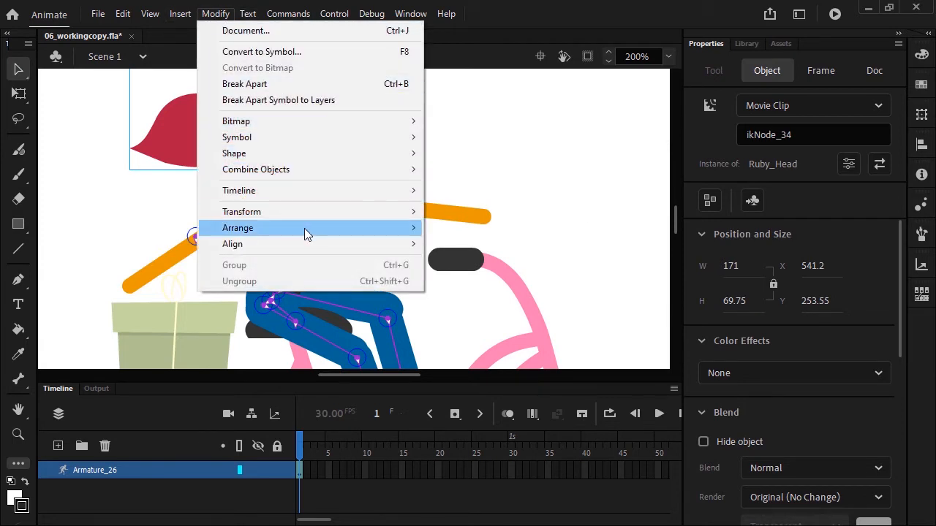
mouse_move(304, 228)
left_click(468, 228)
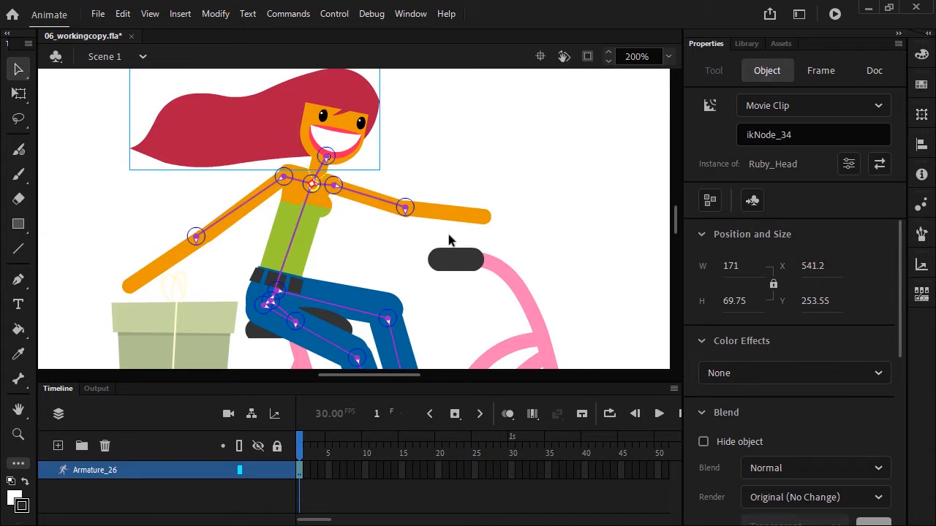
left_click(448, 239)
Test the arm bones by moving the front forearm and bending the rear arm at the elbow
left_click_drag(480, 214, 536, 244)
left_click_drag(136, 287, 162, 346)
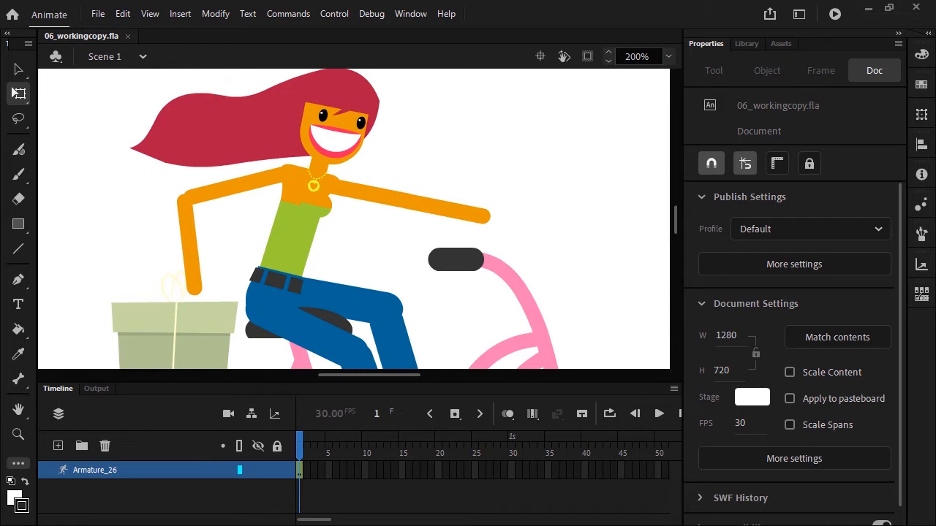
left_click(19, 70)
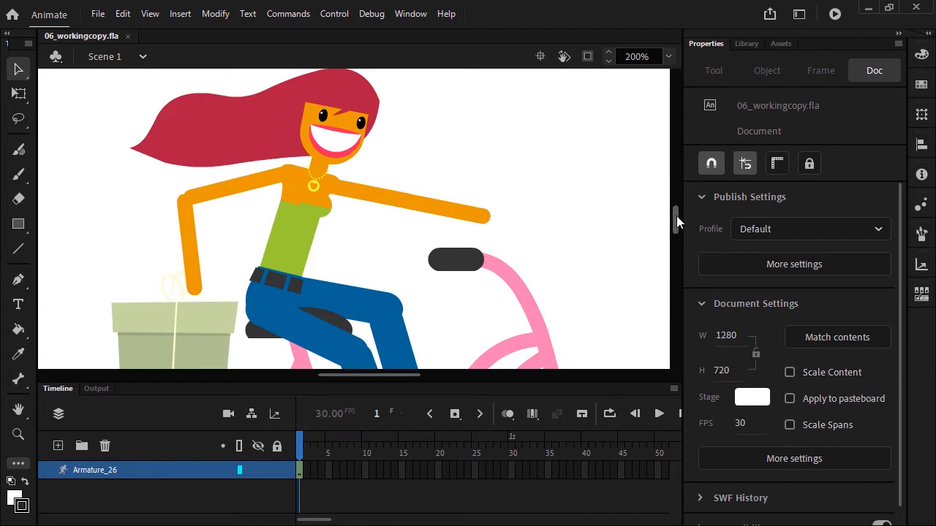
Raise the foot in front of the bike frame to the top of the chainring circle and rotate its pedal level
left_click_drag(676, 216, 671, 239)
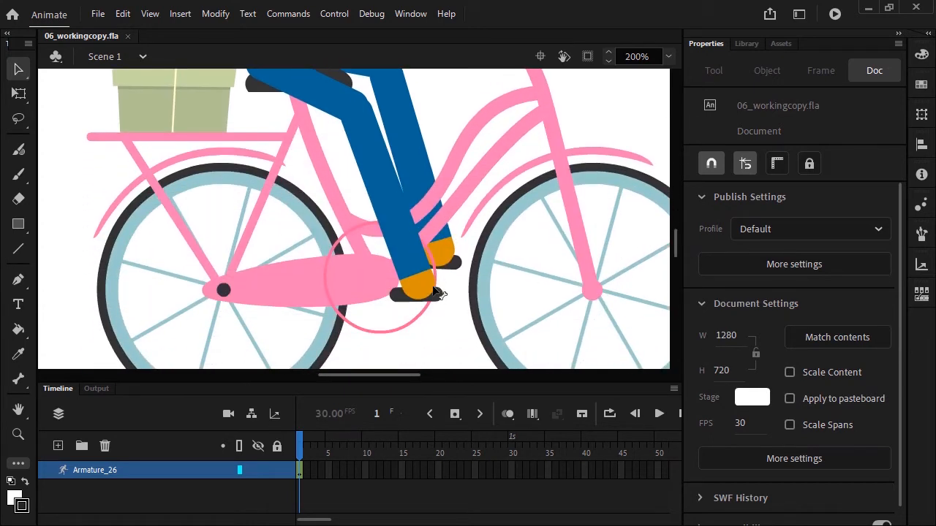
left_click_drag(432, 285, 374, 220)
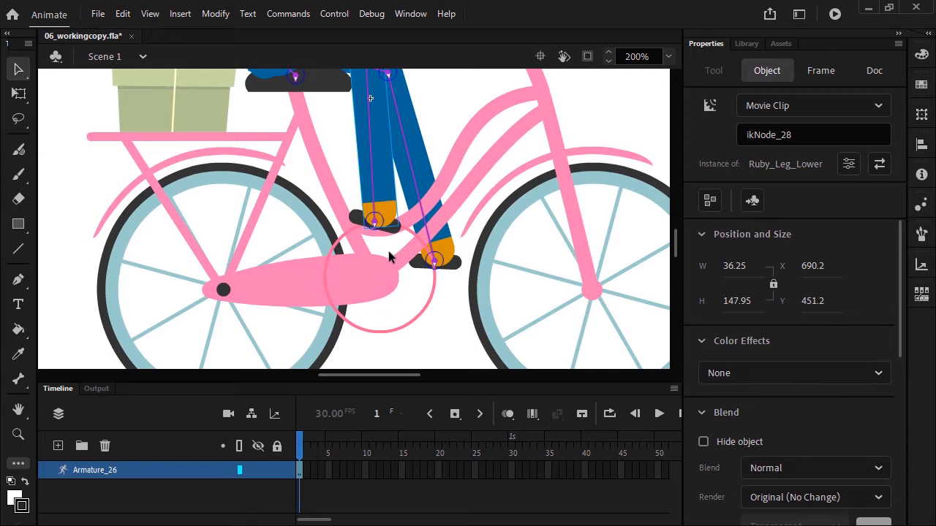
left_click(358, 219)
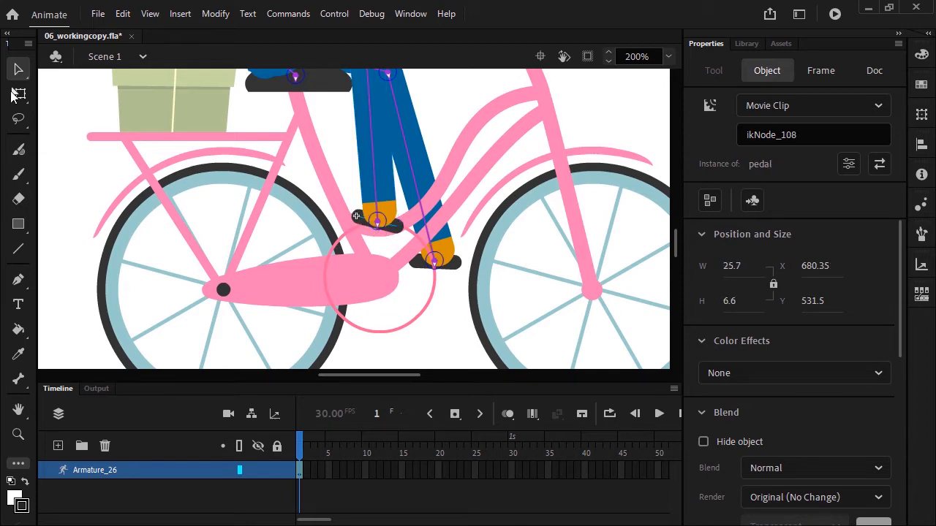
left_click(16, 95)
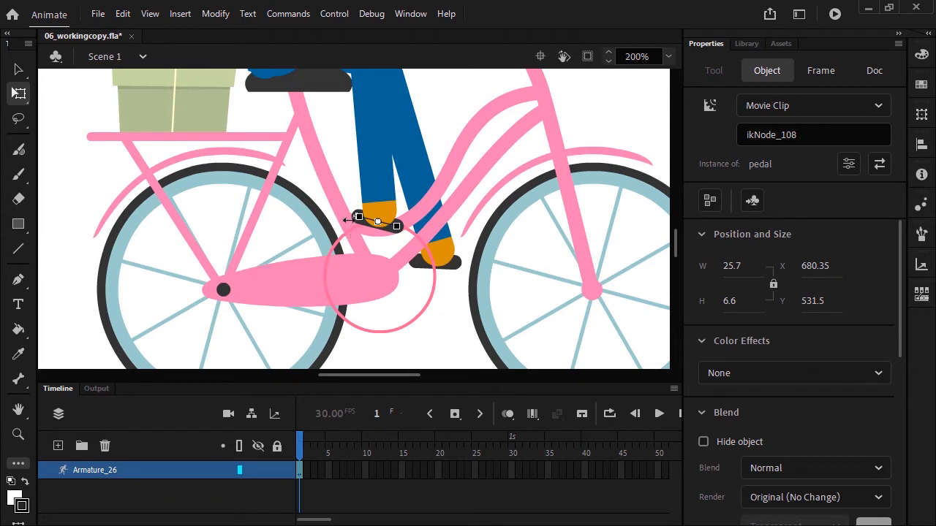
left_click_drag(348, 220, 352, 226)
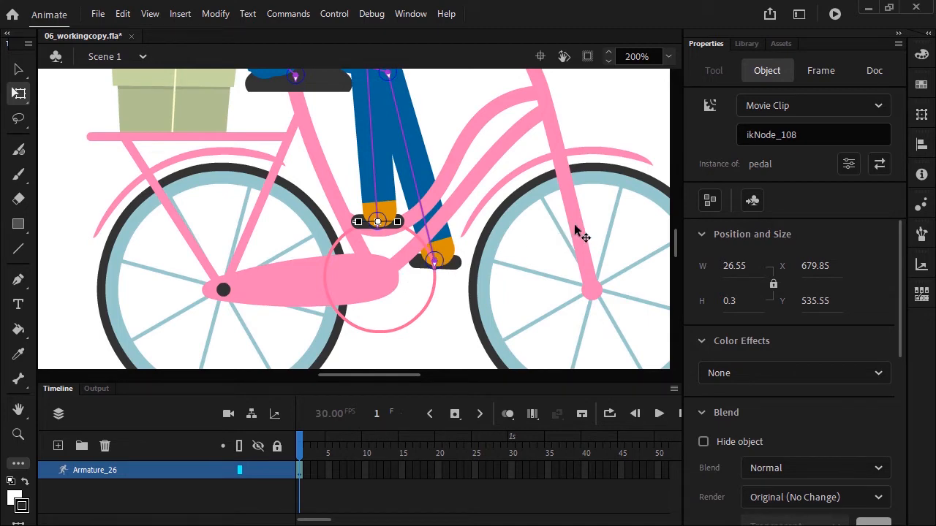
Move the foot behind the bike frame, with its pedal, down to the bottom of the chainring circle
left_click(511, 238)
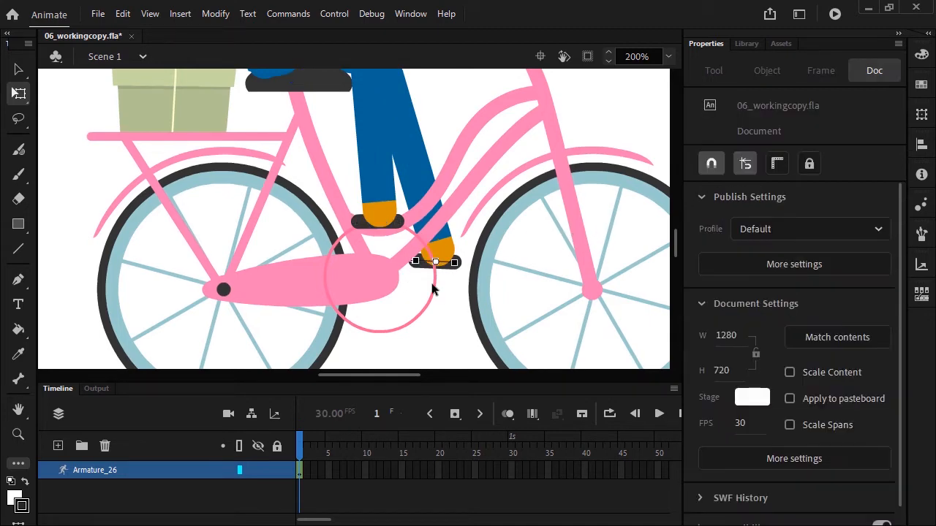
key("v")
left_click_drag(451, 263, 396, 343)
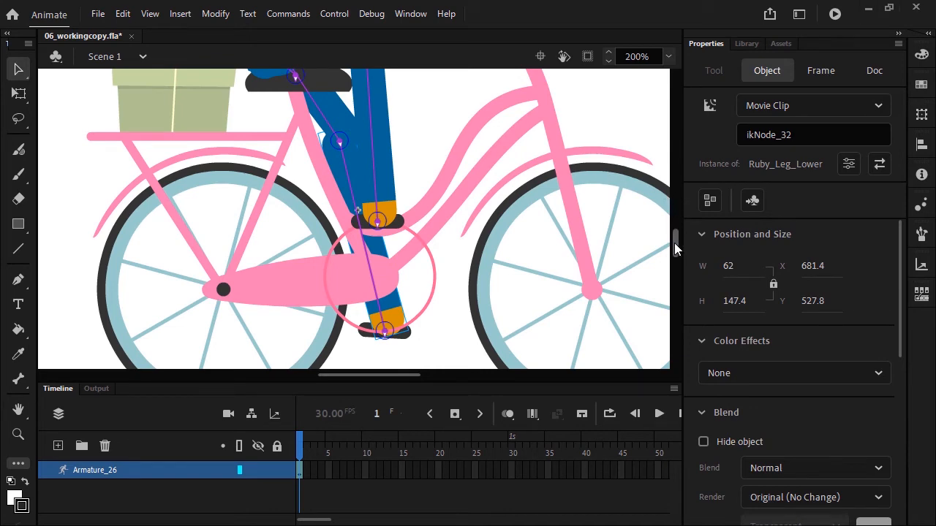
Pose both arms with bent elbows so the hands rest on the handlebar grip, and save the document
mouse_move(674, 246)
left_mouse_down()
mouse_move(670, 219)
mouse_move(667, 230)
left_mouse_up()
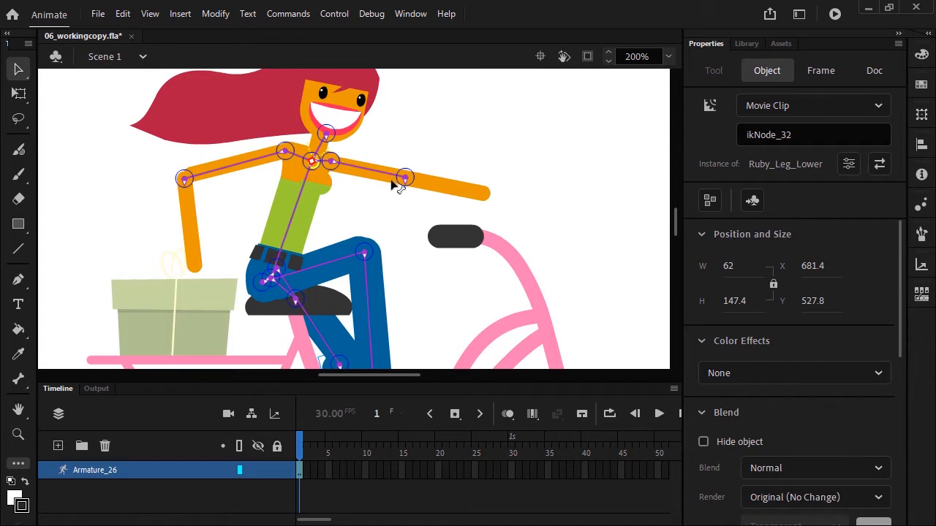
left_click_drag(394, 187, 455, 236)
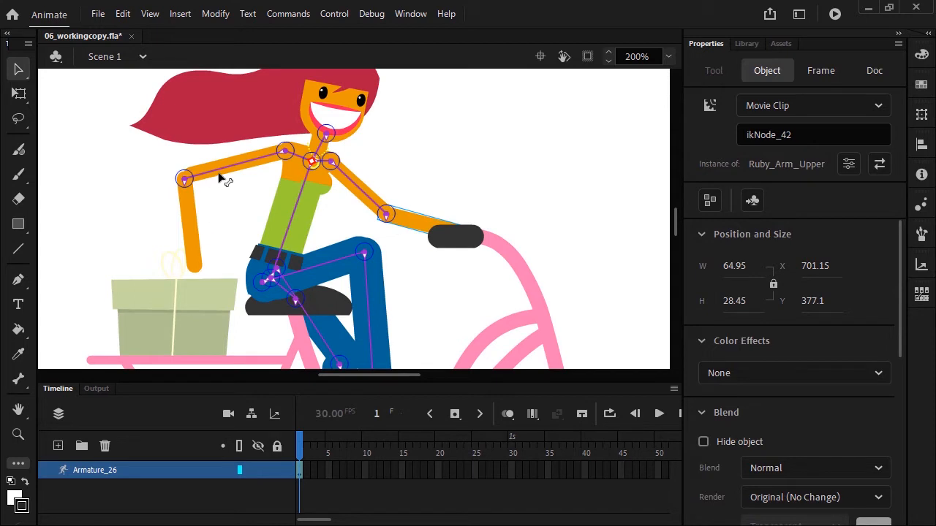
left_click_drag(223, 178, 426, 244)
left_click(426, 243)
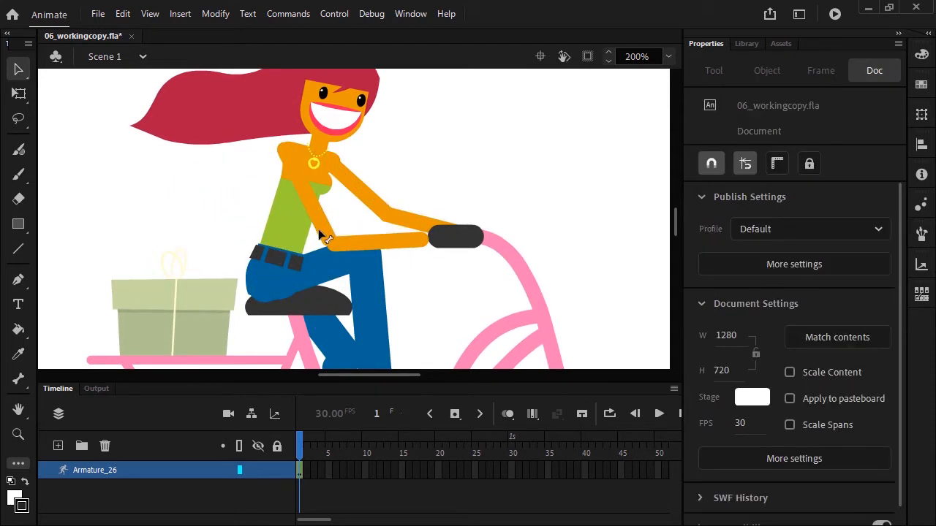
left_click_drag(333, 233, 438, 241)
left_click(433, 314)
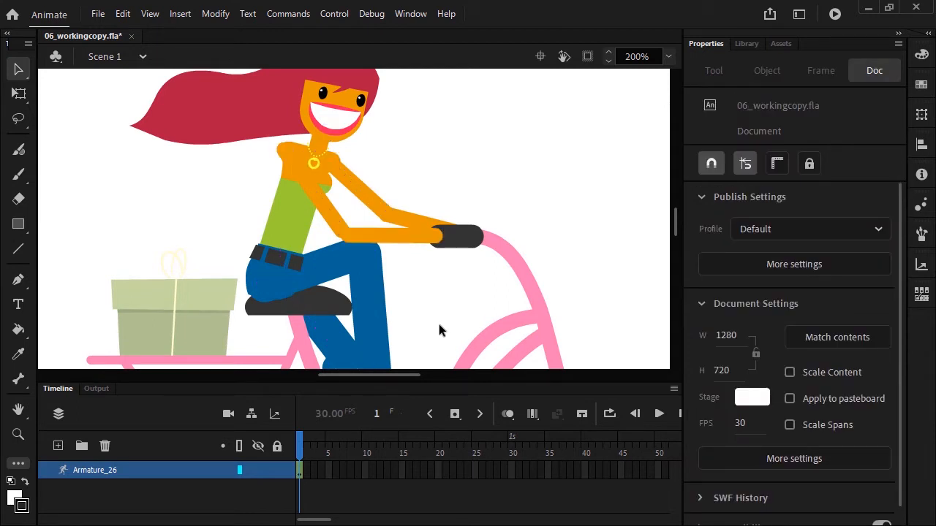
key("ctrl+s")
Adjust the lower foot and its pedal to sit at the bottom of the chainring circle
left_click_drag(673, 222, 679, 243)
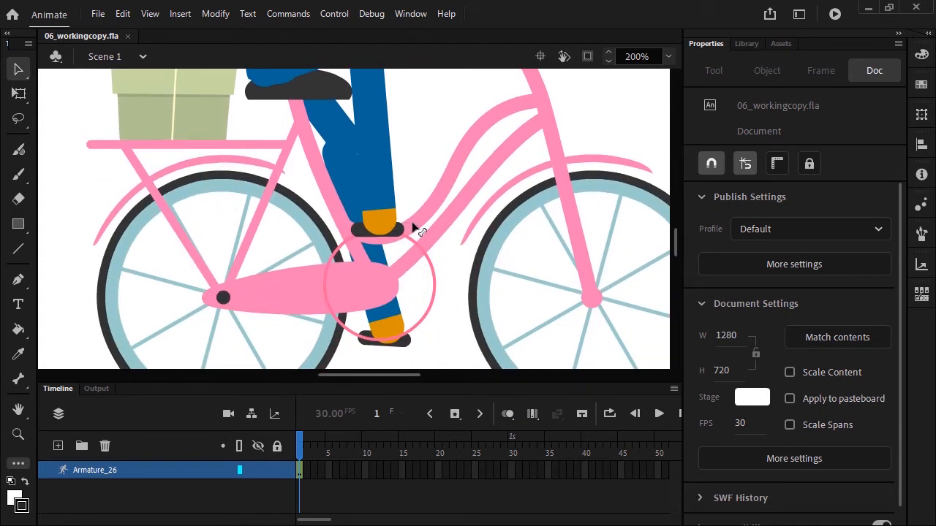
left_click(407, 350)
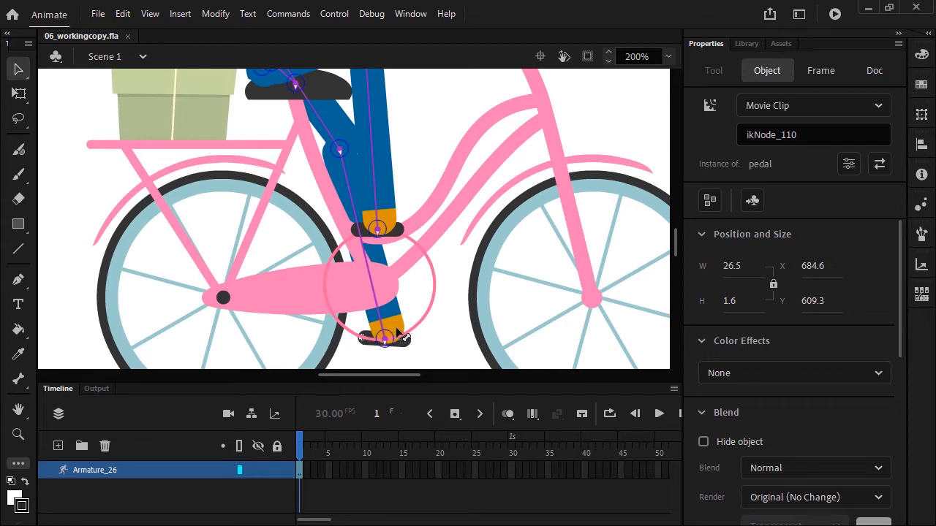
left_click_drag(417, 348, 398, 342)
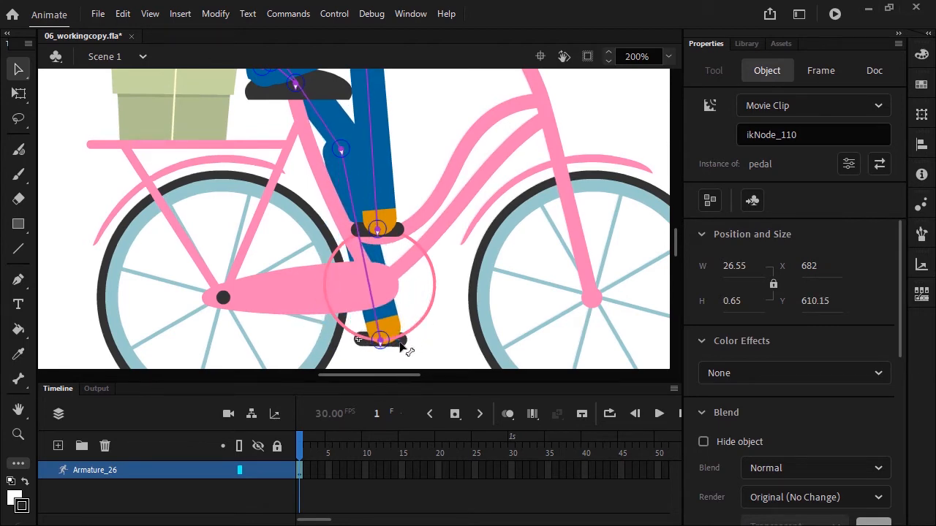
left_click_drag(402, 348, 453, 362)
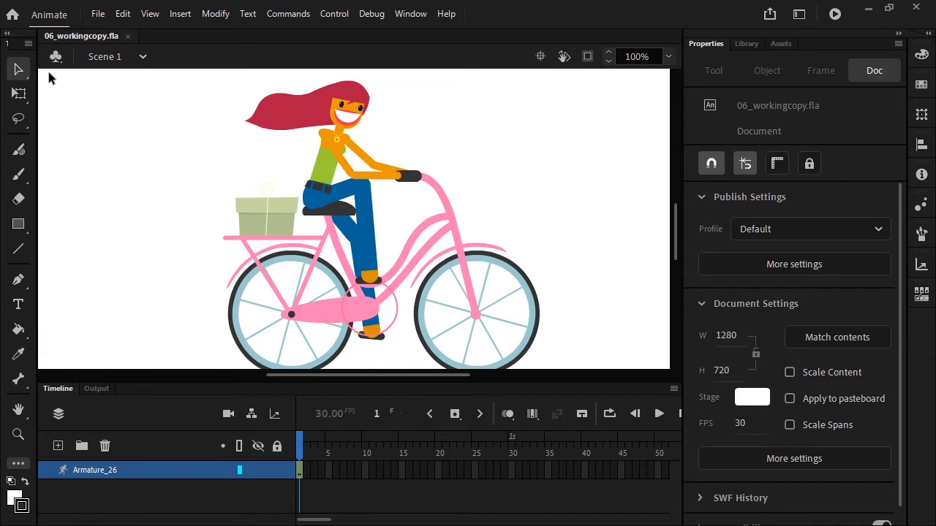
At 200% zoom, select the pelvis bone that leads to the bicycle seat and pin it
left_click(18, 70)
left_click(319, 195)
left_click(324, 210)
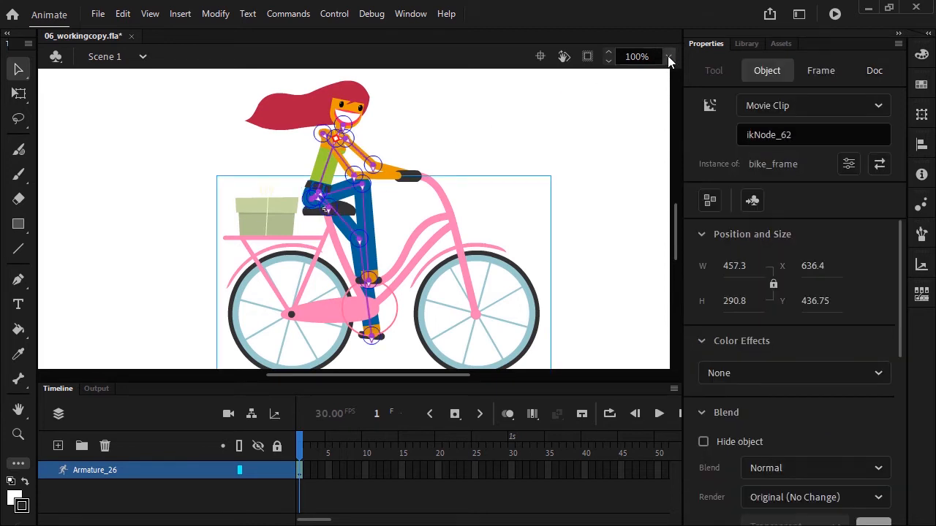
left_click(668, 57)
left_click(688, 182)
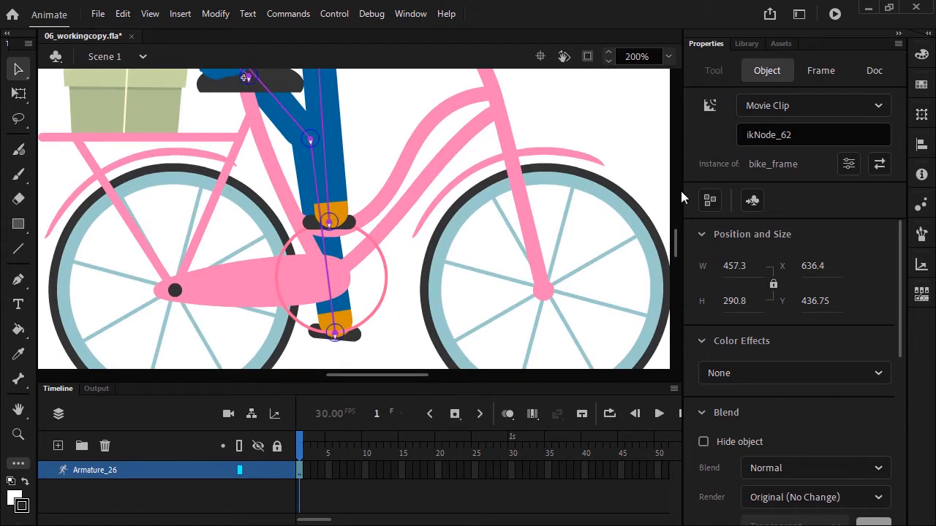
scroll(672, 247, "up", 5)
left_click(495, 203)
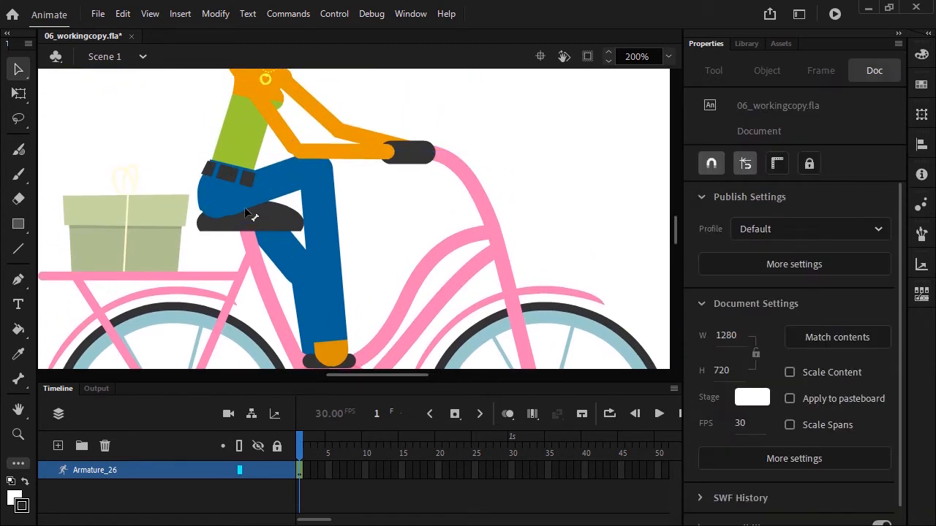
left_click(247, 213)
left_click(246, 212)
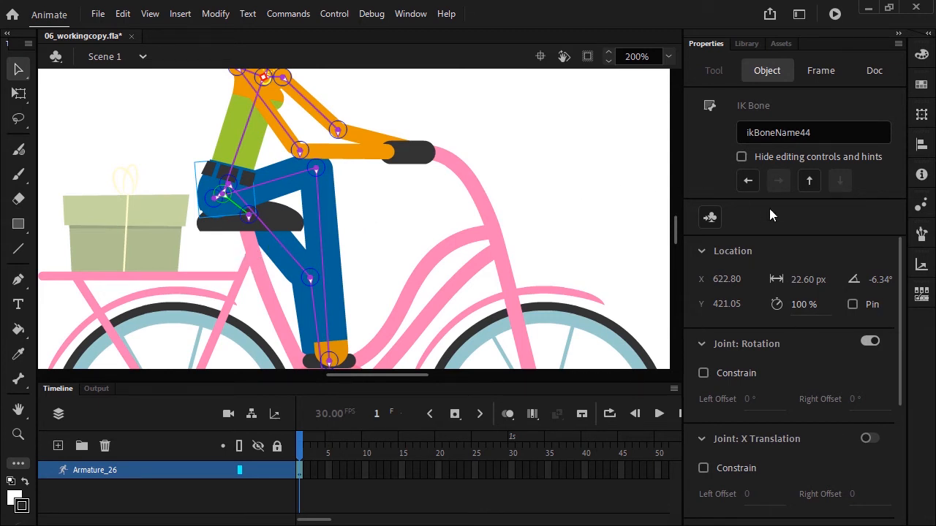
left_click(852, 306)
Reselect the pinned bone at the bicycle seat and save the document
left_click(250, 216)
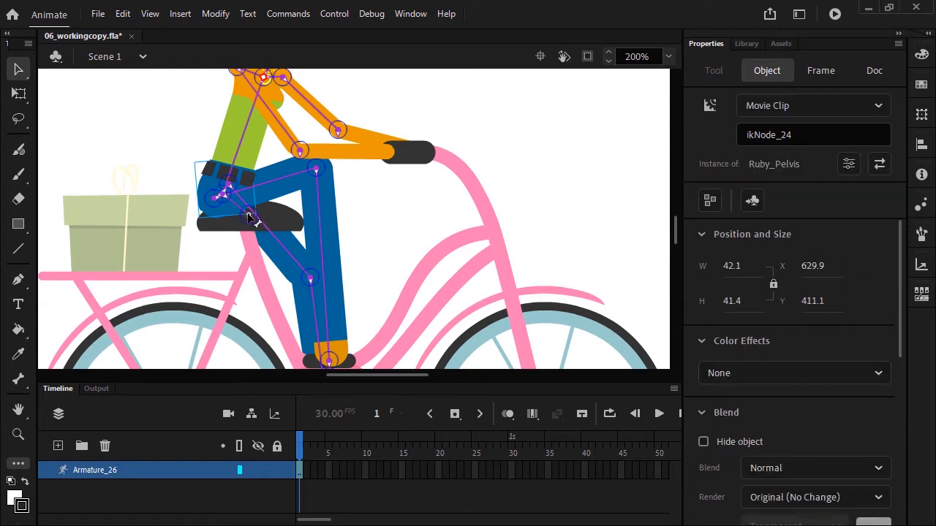
left_click(256, 220)
left_click(250, 214)
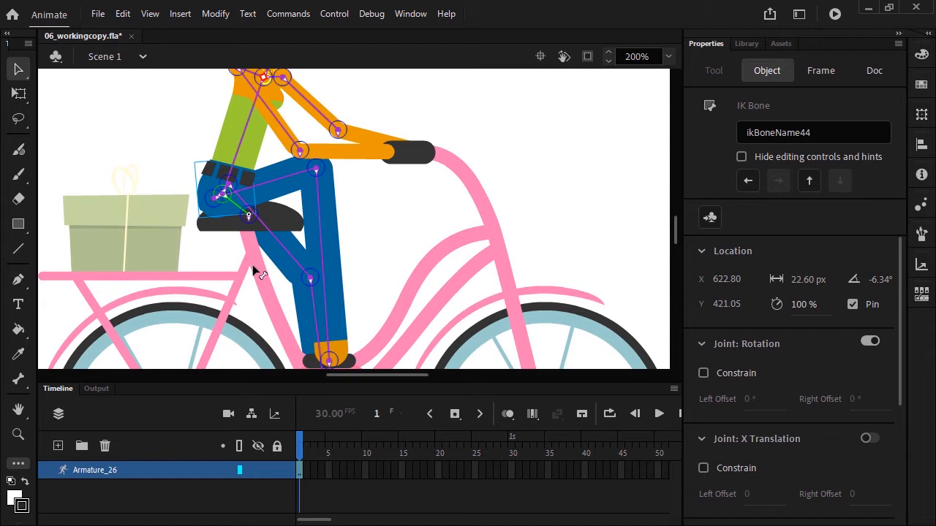
key("ctrl+s")
Disable joint rotation for the neck bone and for the short bone leading to the front shoulder
scroll(673, 223, "up", 3)
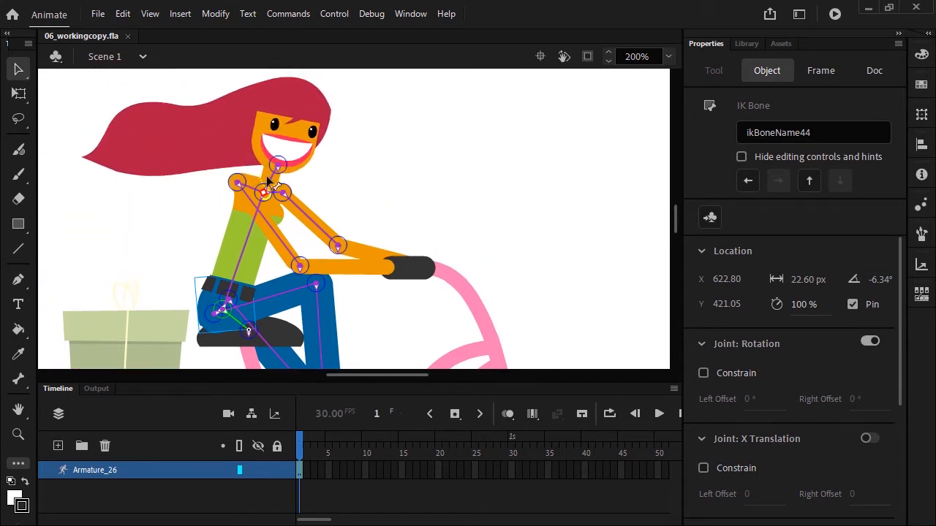
left_click(272, 179)
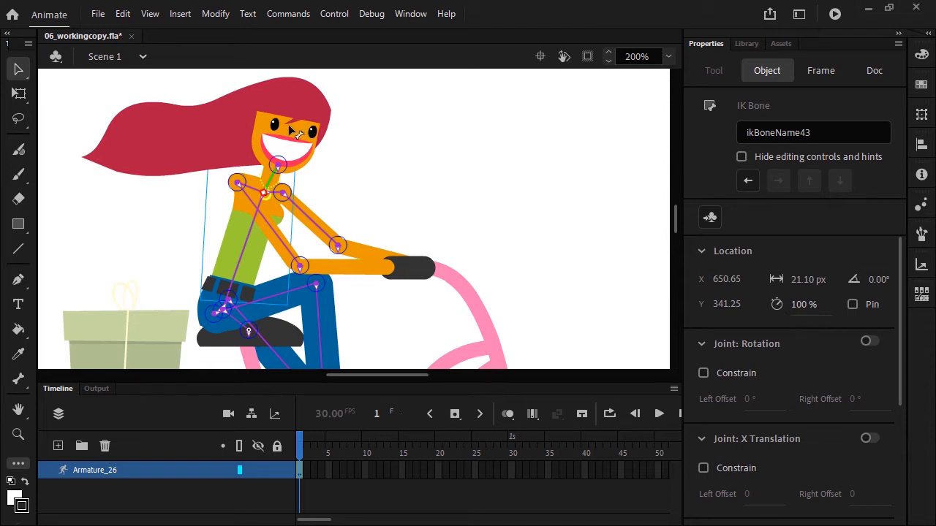
mouse_move(292, 132)
left_mouse_down()
mouse_move(289, 123)
mouse_move(291, 141)
mouse_move(291, 128)
left_mouse_up()
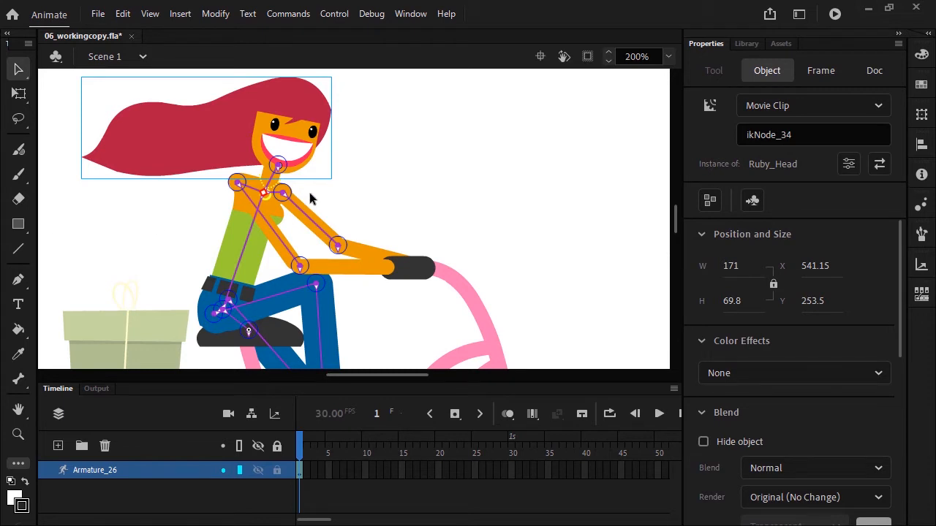
left_click(272, 196)
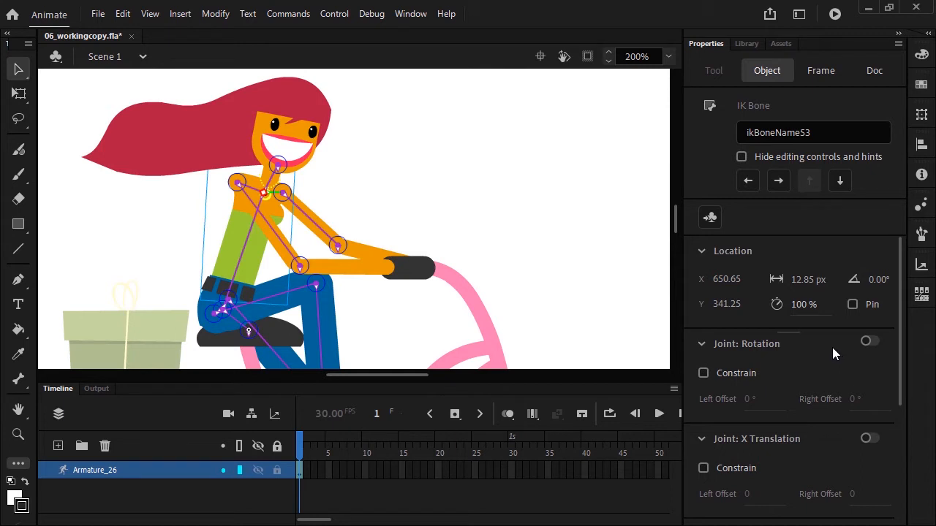
Constrain the front upper arm bone's joint rotation to a left offset of -90° and a right offset of 90°
left_click(316, 226)
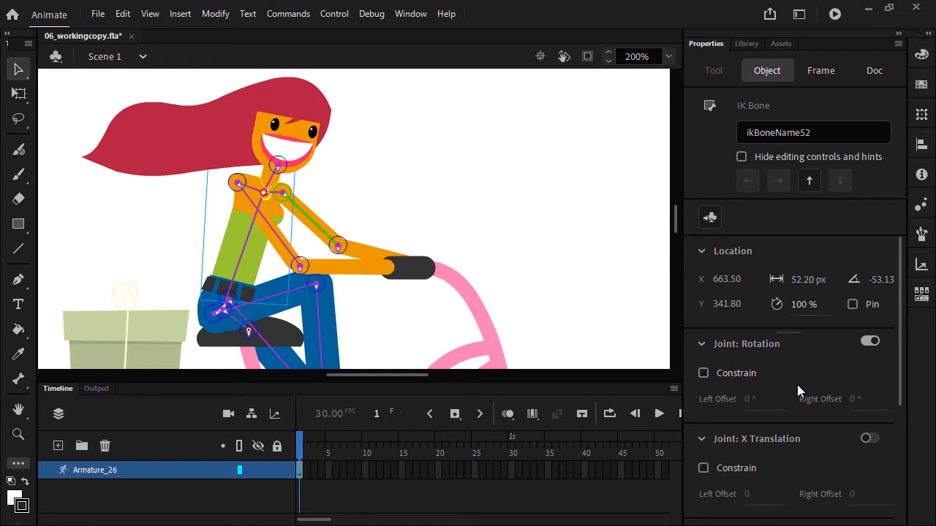
left_click(719, 373)
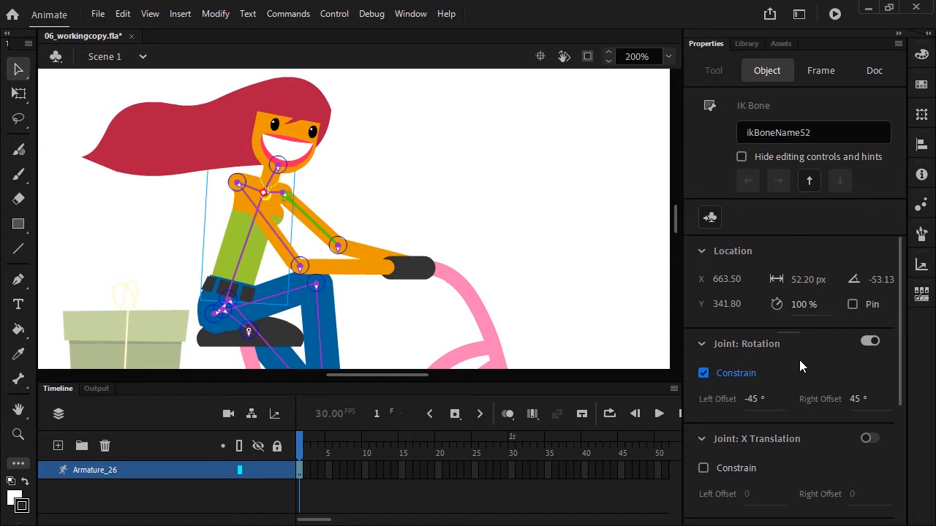
left_click(752, 399)
type("-90")
key("Return")
left_click(858, 402)
type("90")
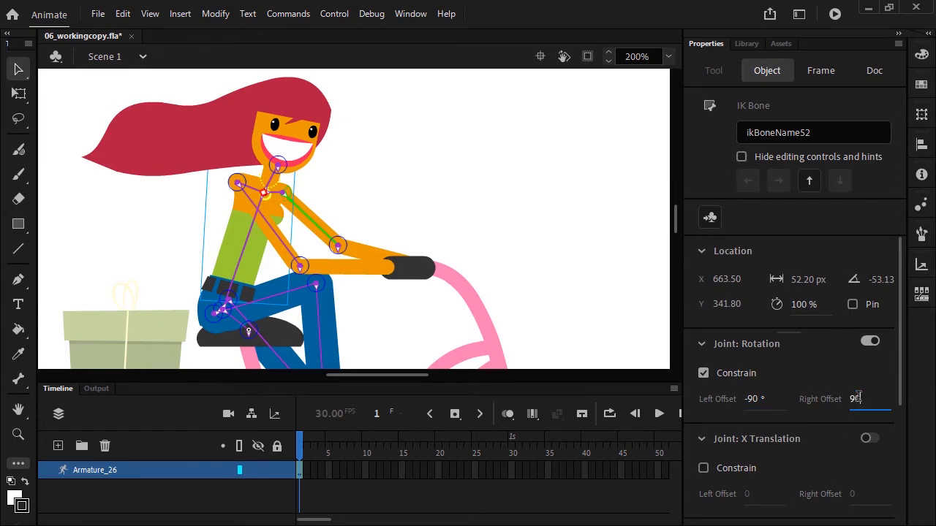
key("Return")
Test the front upper arm's movement with the hand kept at the handlebar, save the document, and deselect the armature
left_click_drag(326, 226, 329, 254)
mouse_move(334, 237)
left_mouse_down()
mouse_move(358, 194)
mouse_move(335, 235)
left_mouse_up()
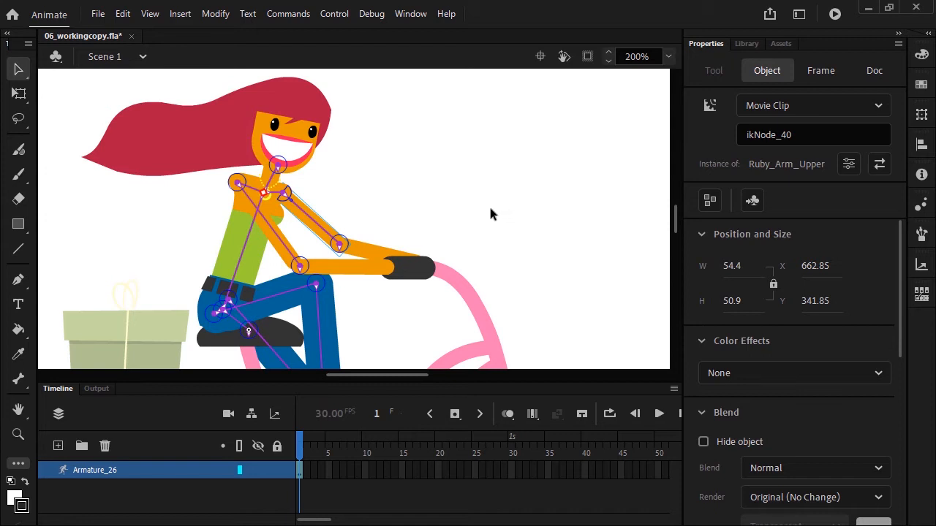
key("ctrl+s")
left_click(335, 472)
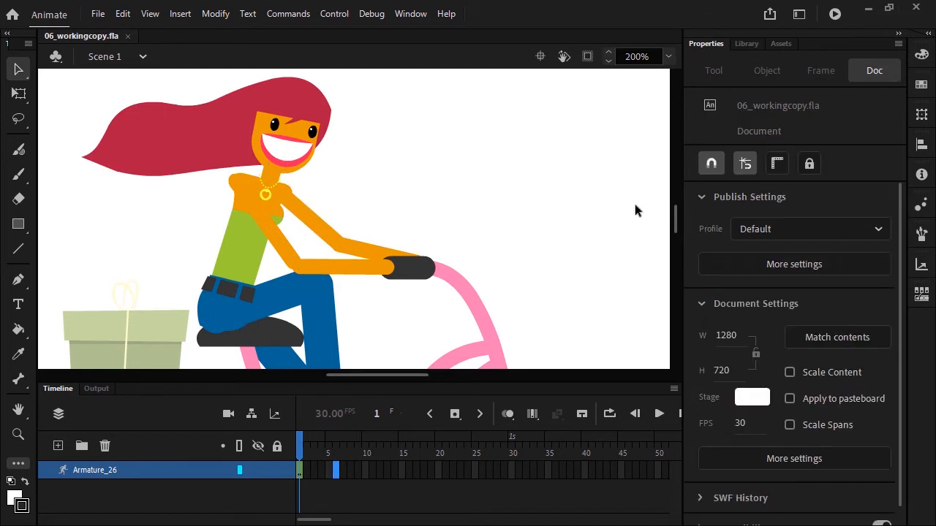
Turn on Auto Keyframe and pose frame 6 with the front foot at the pedal circle's upper front and the back foot at its lower rear
left_click_drag(674, 218, 667, 242)
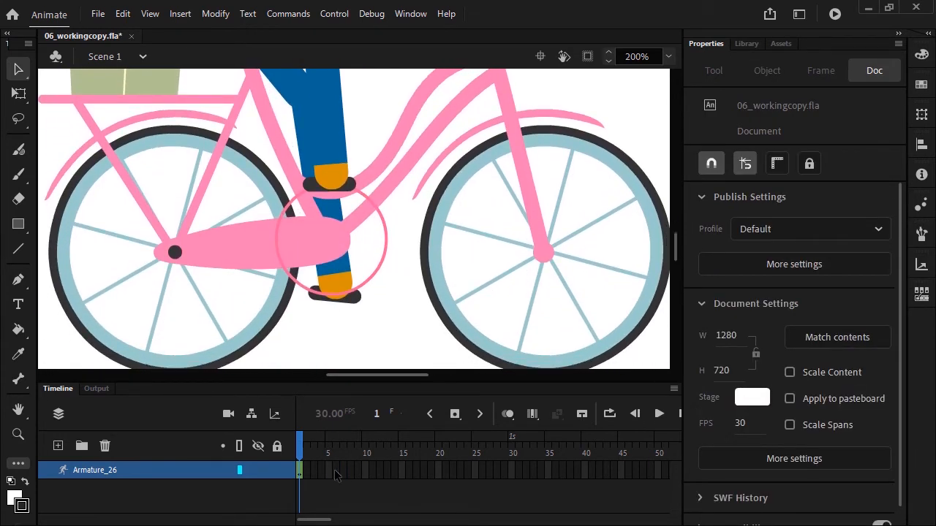
left_click(336, 472)
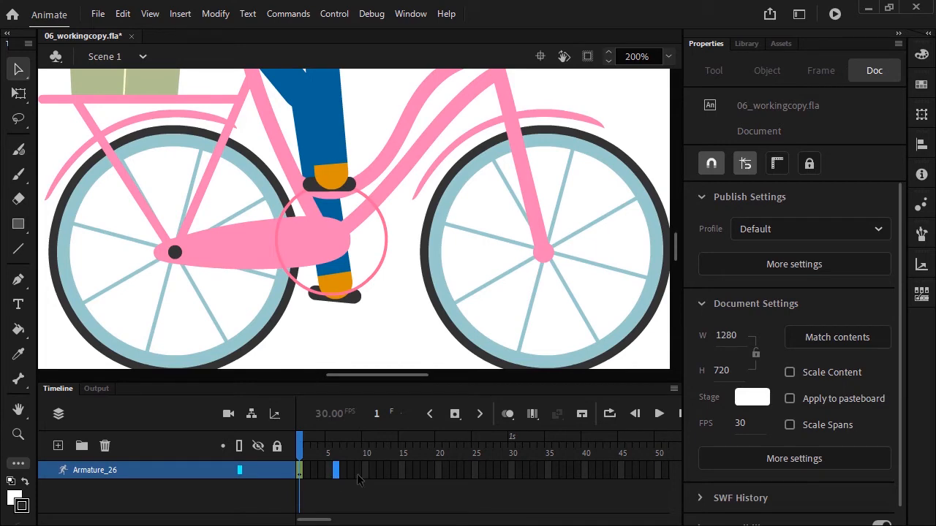
left_click(454, 414)
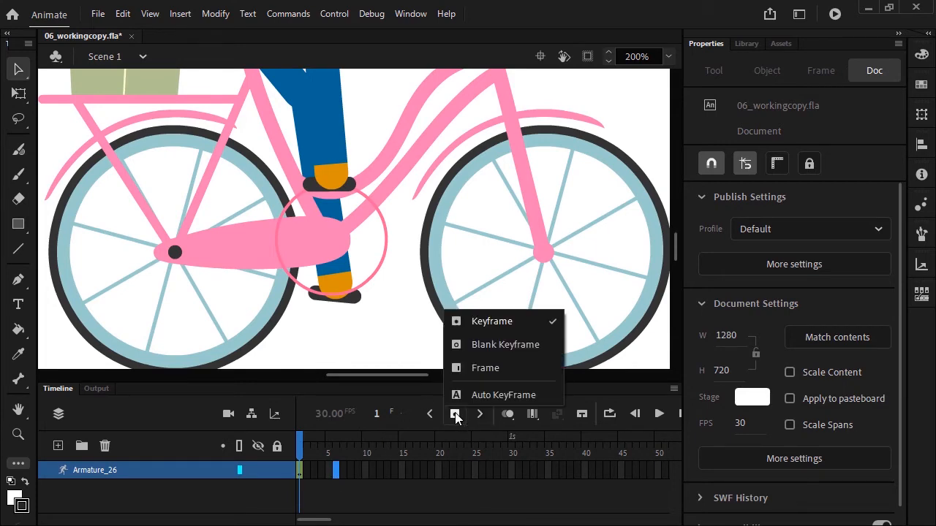
left_click(502, 396)
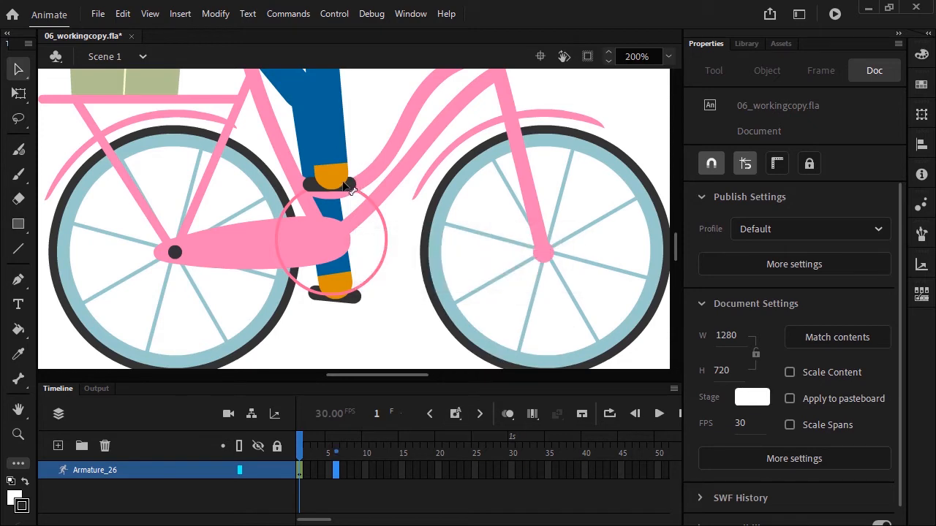
left_click_drag(348, 189, 385, 208)
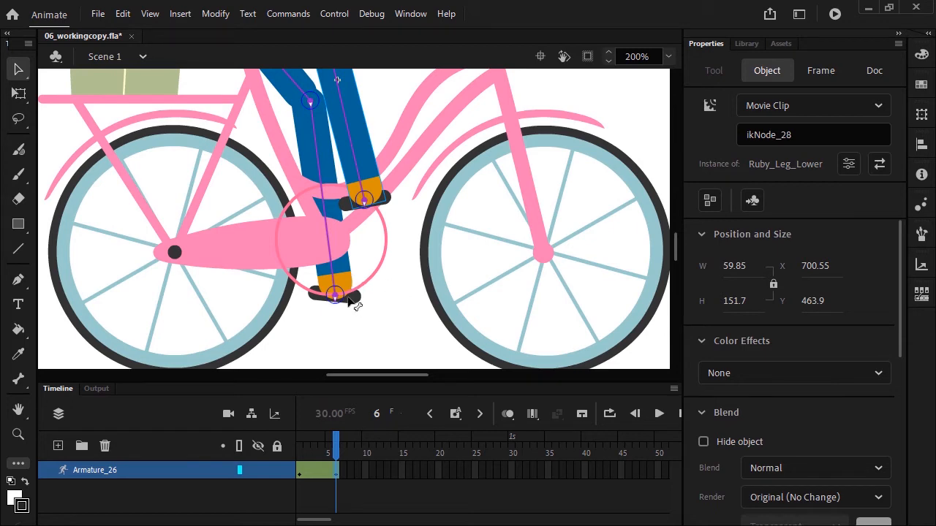
left_click_drag(349, 299, 308, 272)
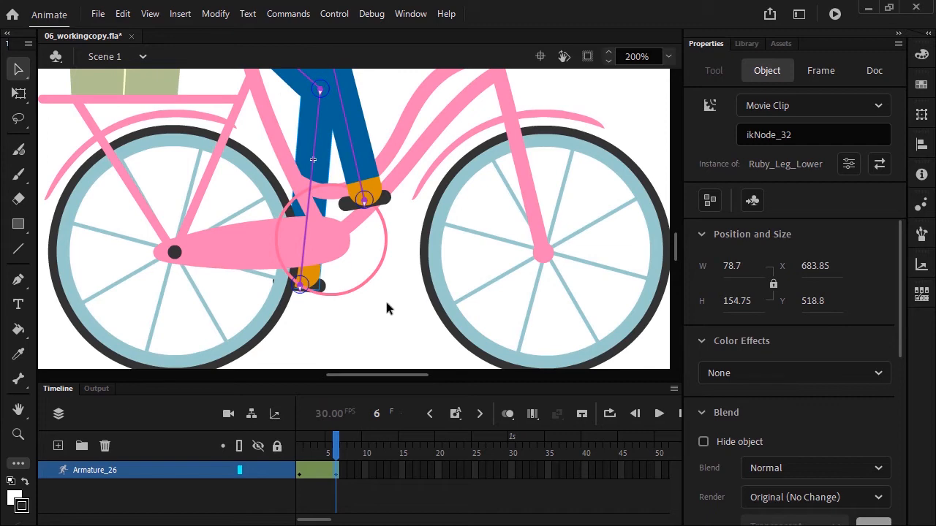
Pose the legs at frame 11 with the front foot at the foremost point of the pedal circle and the back foot at the rearmost
left_click(372, 472)
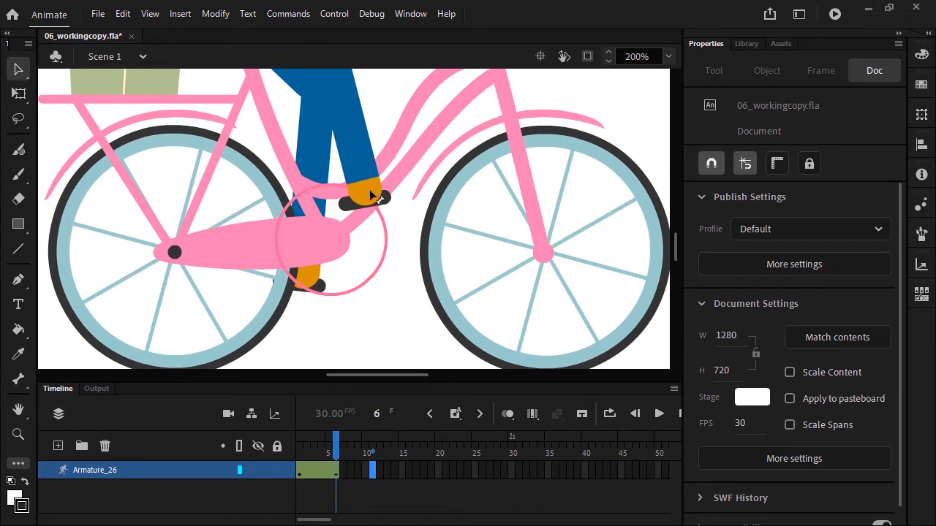
left_click_drag(370, 196, 388, 240)
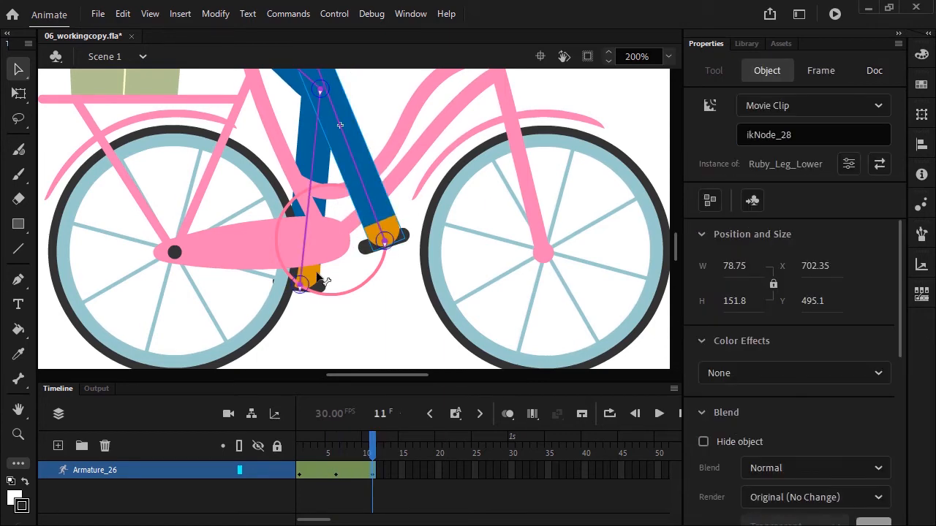
left_click_drag(313, 269, 290, 246)
Pose the legs at frame 18 with the front foot at the pedal circle's lower front and the back foot at its upper rear
left_click(408, 472)
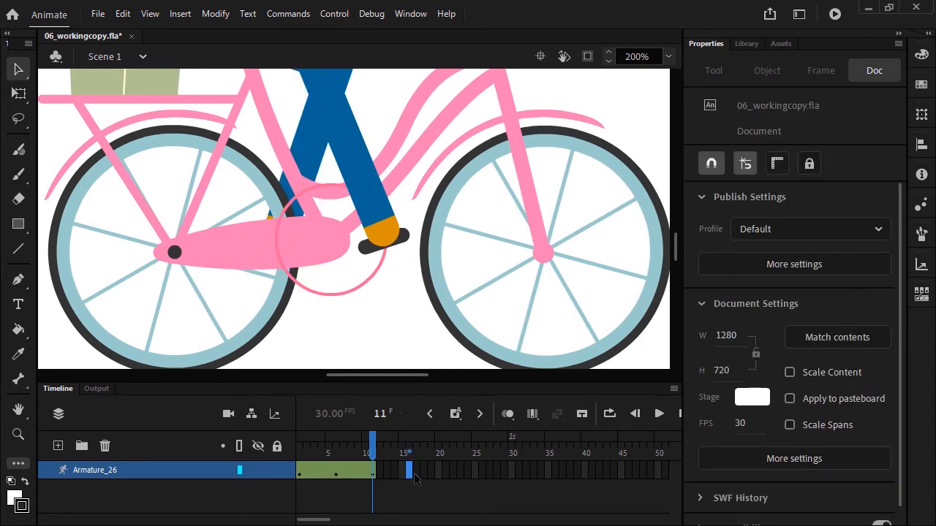
left_click(372, 475)
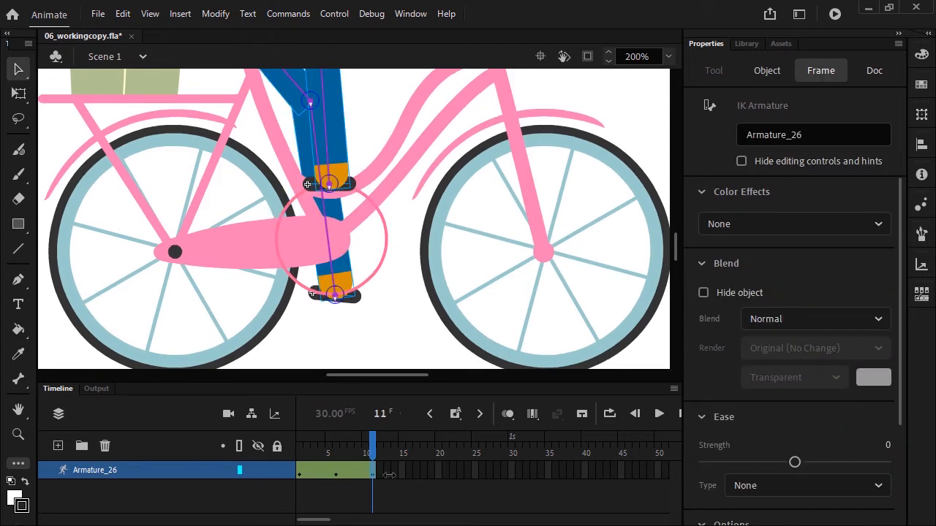
left_click(417, 475)
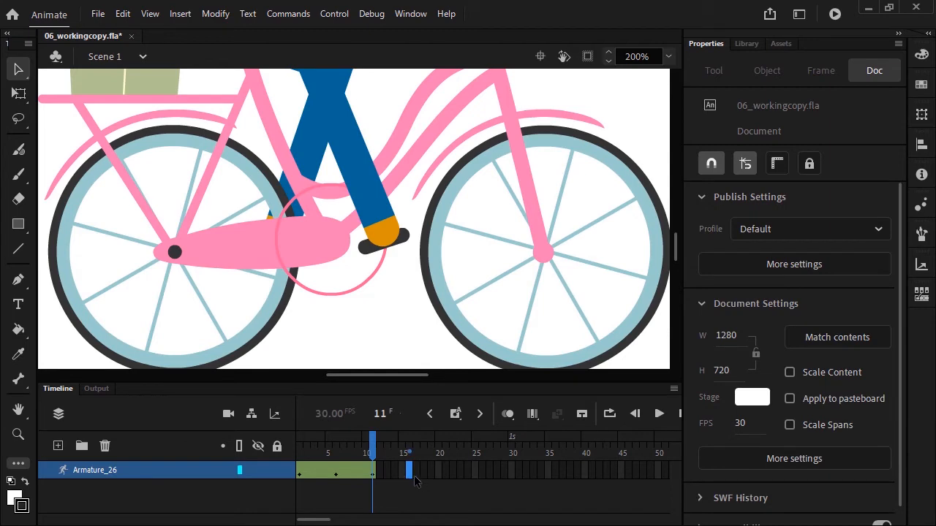
left_click(424, 474)
left_click_drag(385, 234, 386, 302)
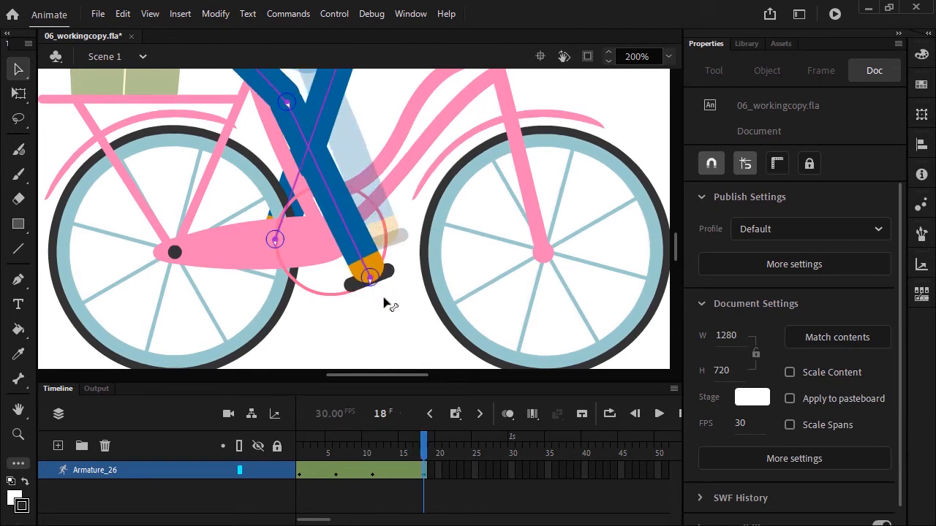
left_click(272, 223)
left_click_drag(268, 219, 290, 207)
Pose the legs at frame 24 with the front foot at the bottom of the pedal circle and the back foot at the top
left_click(466, 471)
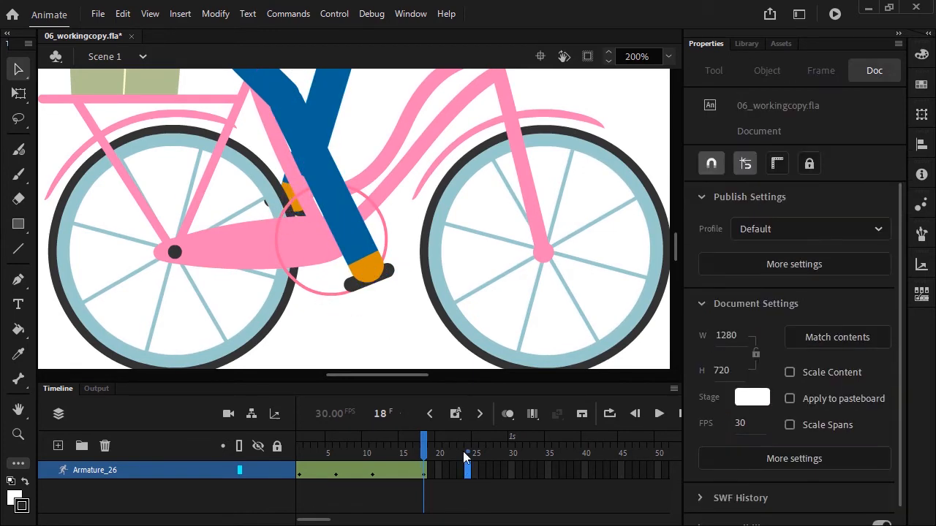
left_click_drag(366, 263, 334, 279)
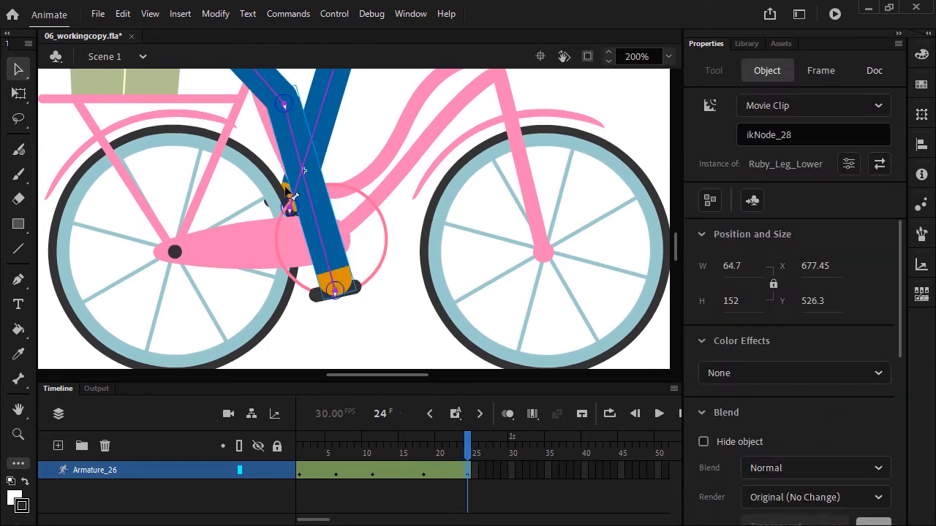
left_click_drag(288, 192, 331, 175)
Pose the legs at frame 29 with the front foot at the pedal circle's lower rear and the back foot at its upper front
left_click(505, 470)
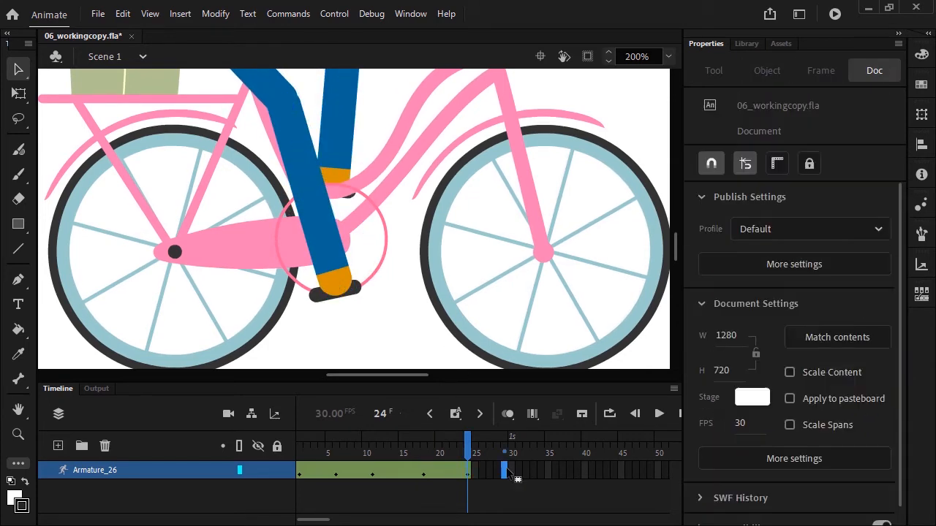
left_click_drag(331, 289, 295, 284)
left_click_drag(338, 175, 374, 188)
Pose the legs at frame 34 with the front foot at the rearmost point of the pedal circle and the back foot at the foremost
left_click(541, 470)
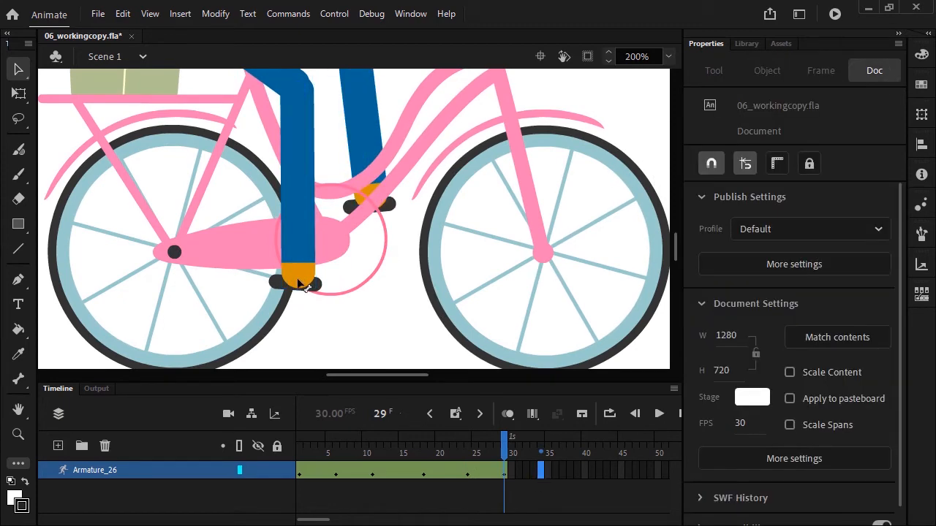
left_click_drag(295, 284, 280, 245)
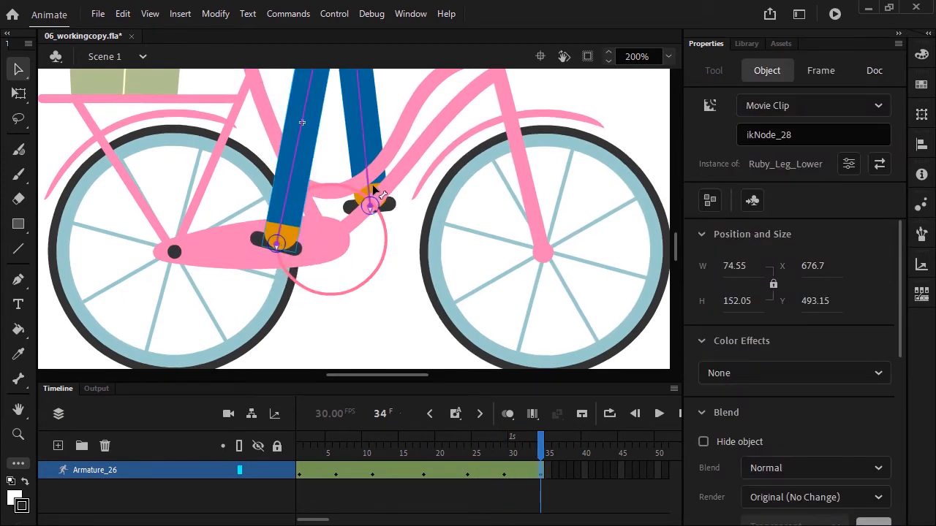
left_click_drag(374, 189, 389, 242)
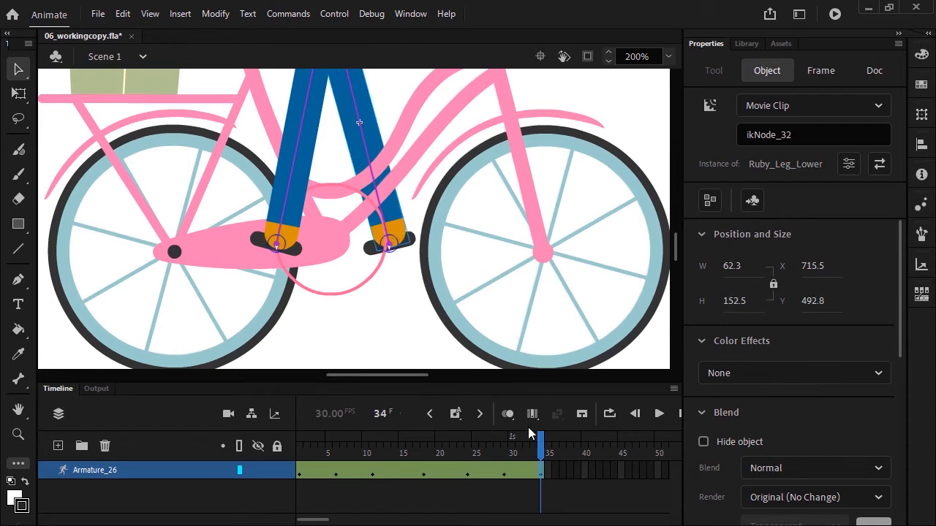
Pose the legs at frame 39 with the front foot at the pedal circle's upper rear and the back foot at its lower front
left_click(578, 470)
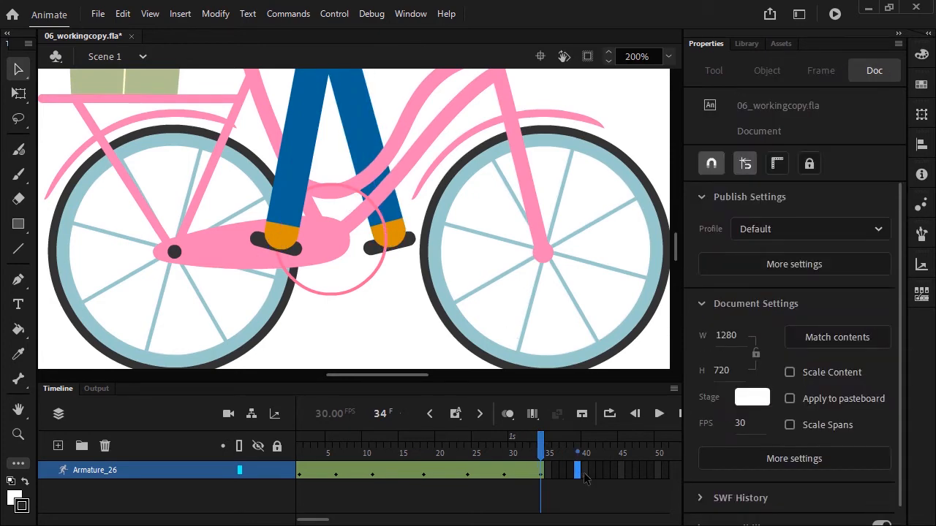
left_click_drag(284, 239, 291, 205)
left_click_drag(401, 239, 400, 285)
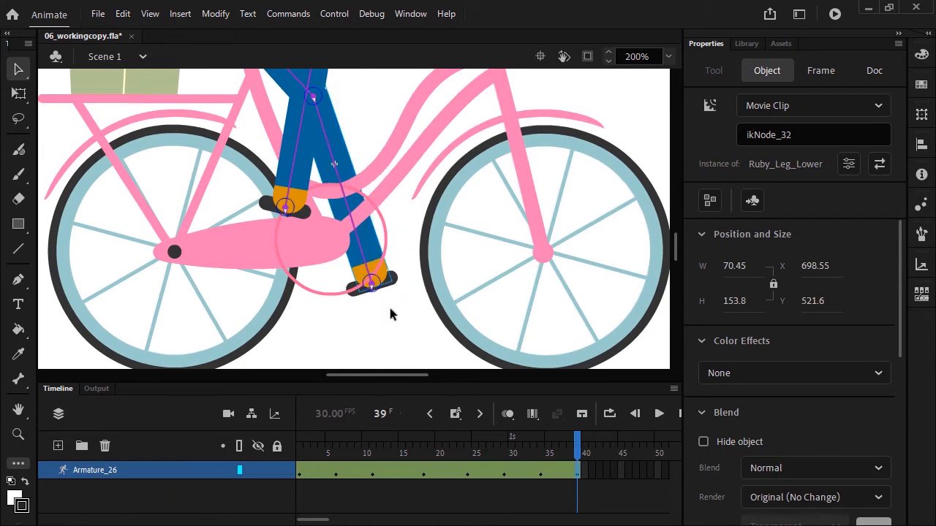
Complete the pedal cycle at frame 48 by returning the front foot to the circle's top and the back foot to its bottom
left_click(607, 471)
left_click(643, 473)
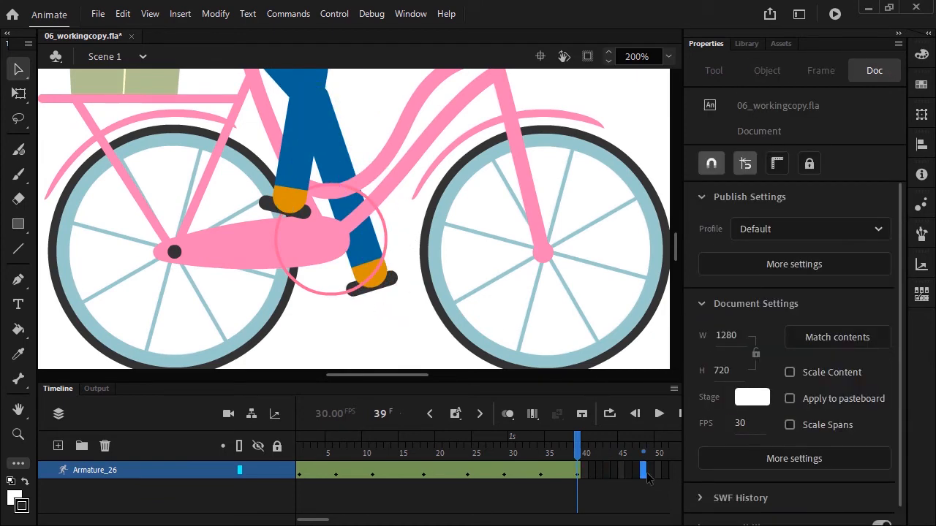
left_click_drag(304, 207, 341, 193)
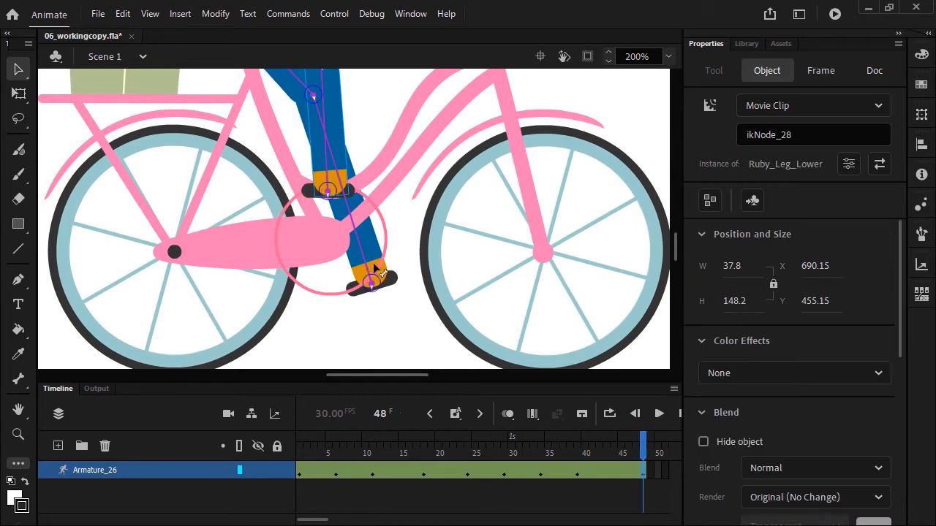
left_click_drag(378, 269, 341, 278)
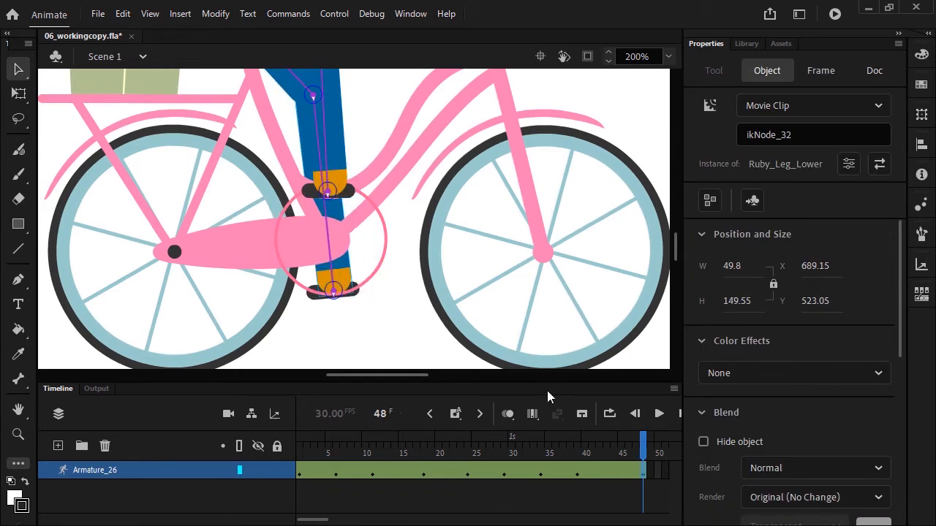
Space the armature poses evenly by moving those at frames 11, 29, 34 and 39 to frames 12, 30, 36 and 42
left_click(577, 474)
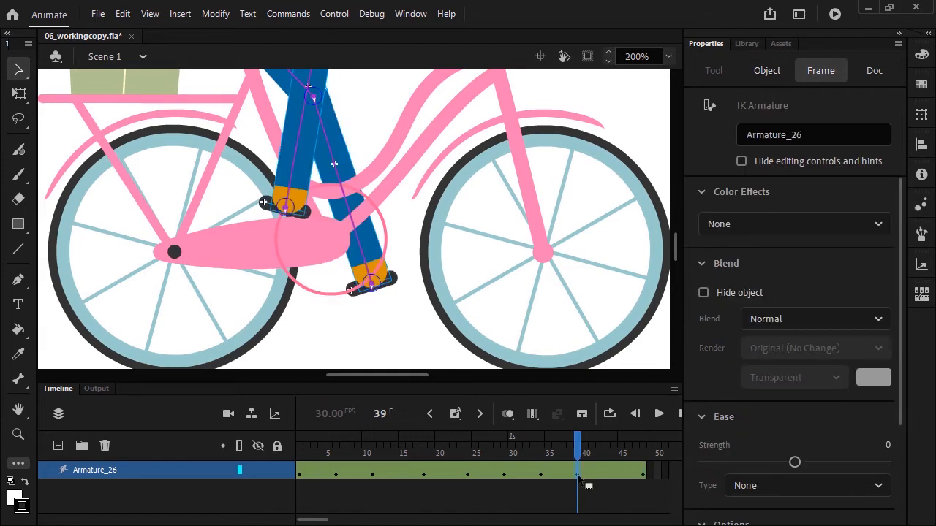
left_click(593, 475)
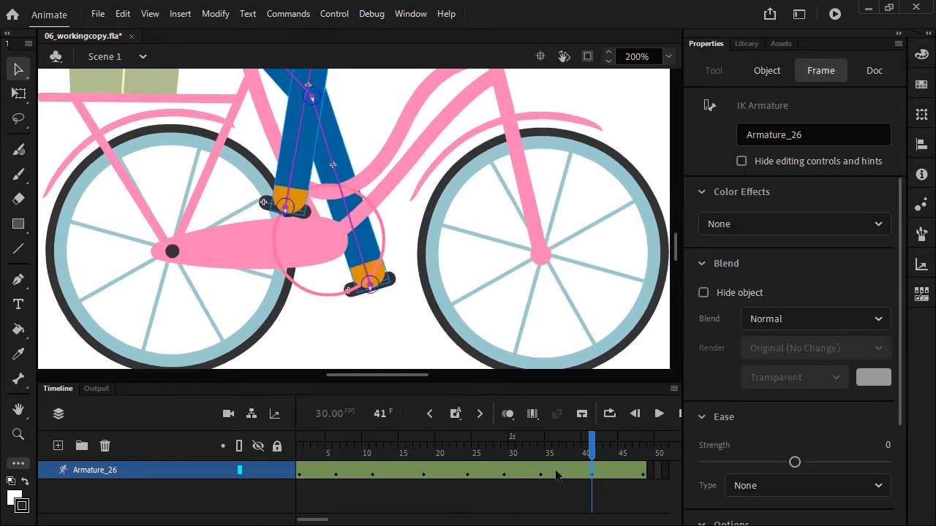
left_click(539, 476)
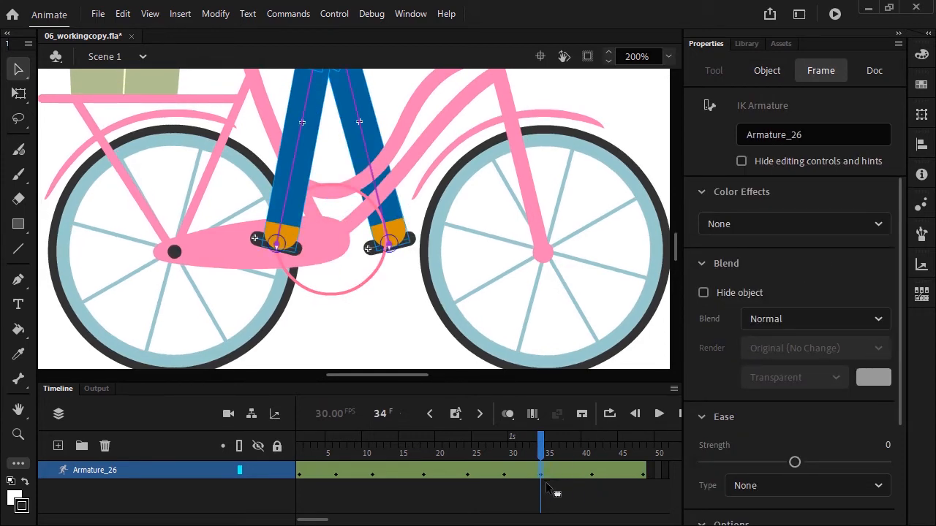
left_click(548, 475)
left_click(379, 475)
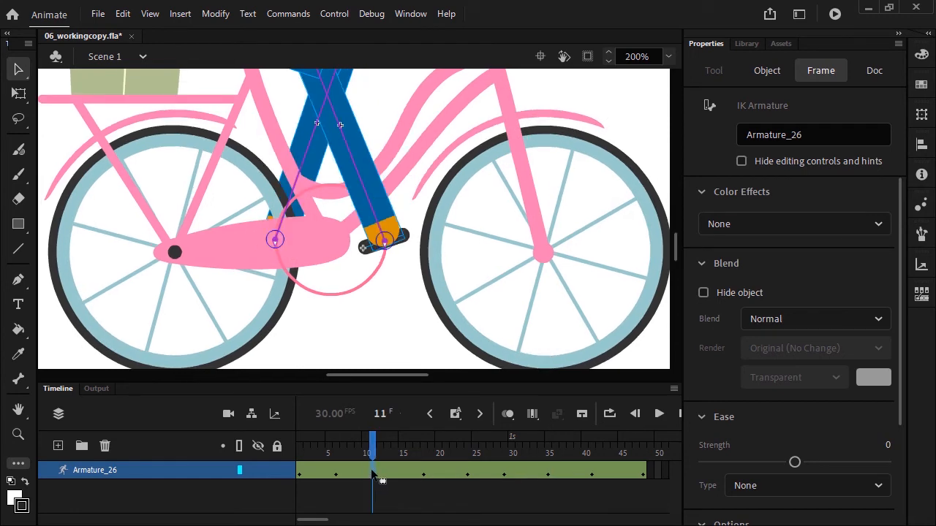
left_click(593, 479)
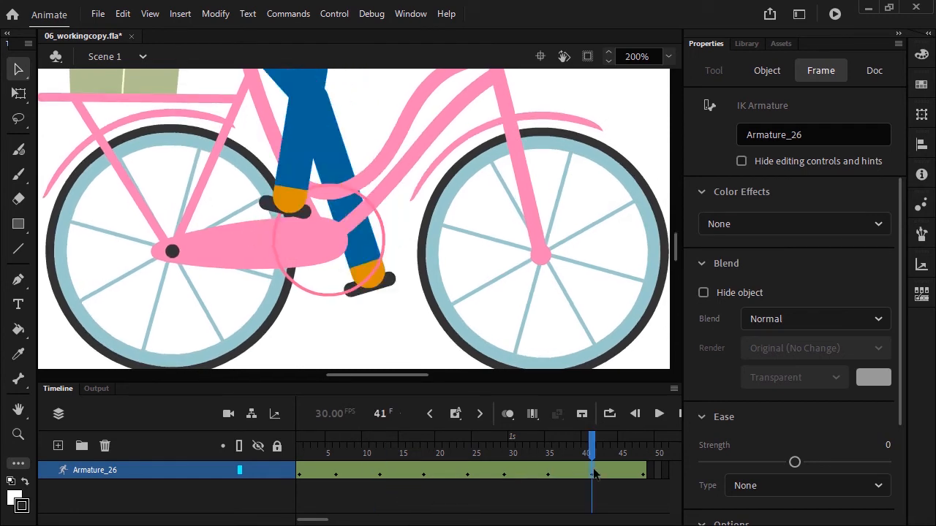
left_click(599, 484)
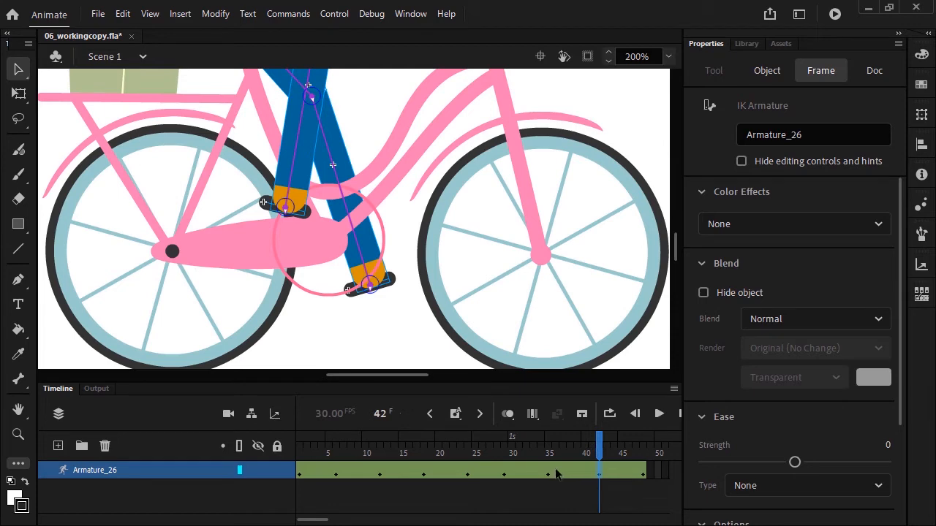
left_click_drag(548, 479, 517, 477)
left_click(518, 503)
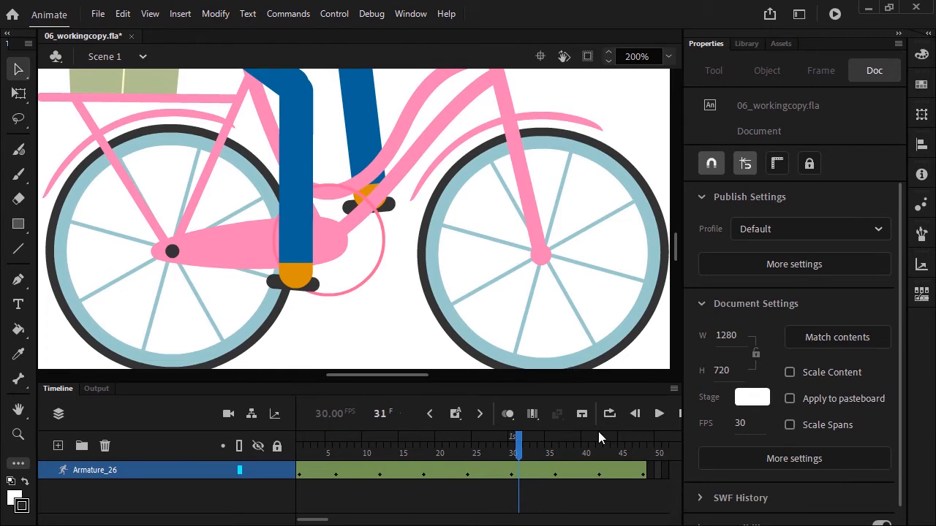
Loop the playback range over frames 1 to 48 and play the pedaling animation
left_click(609, 414)
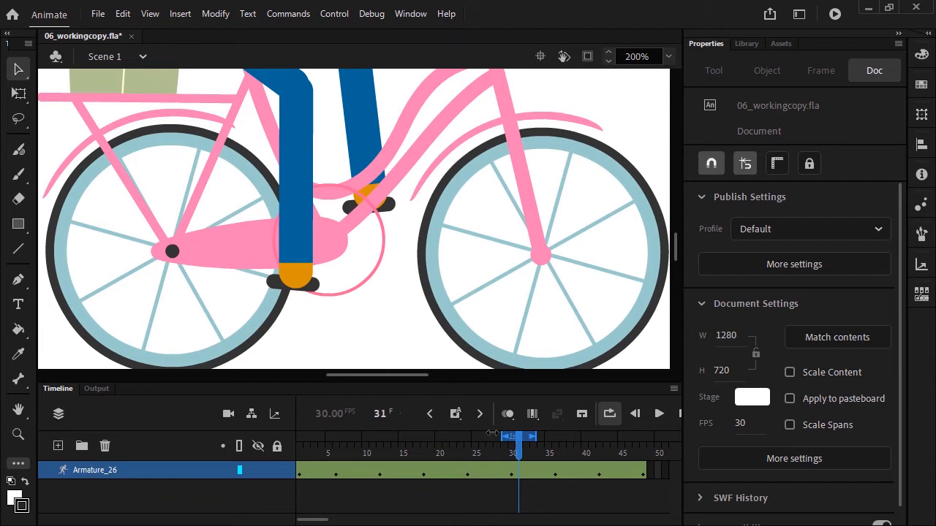
left_click_drag(500, 437, 298, 436)
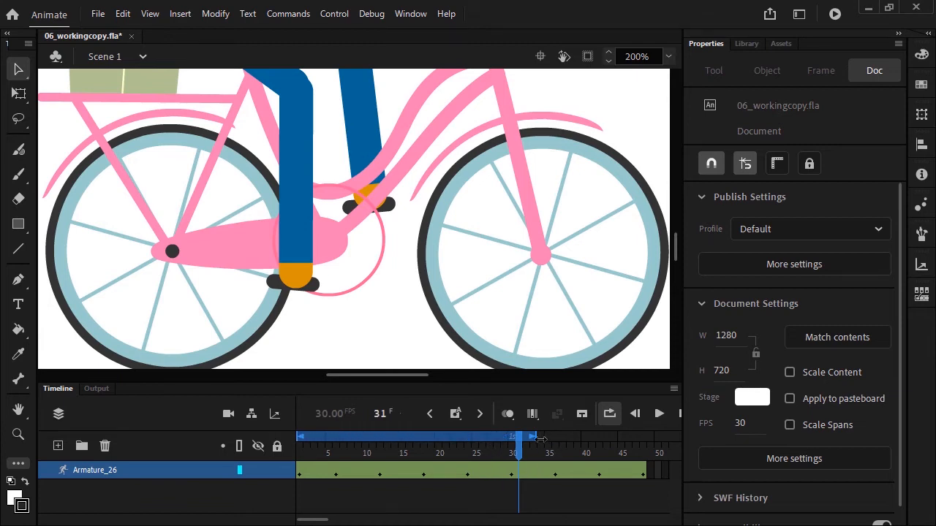
left_click_drag(540, 437, 644, 438)
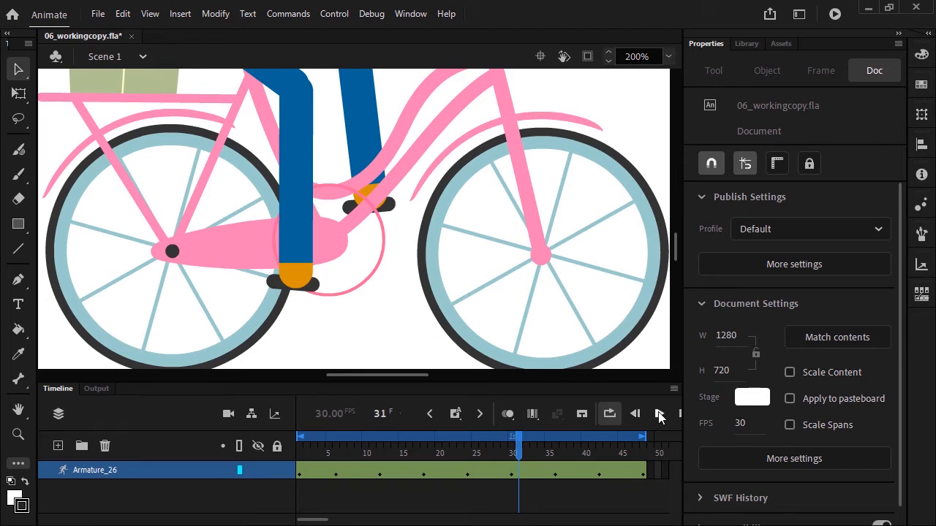
left_click(659, 415)
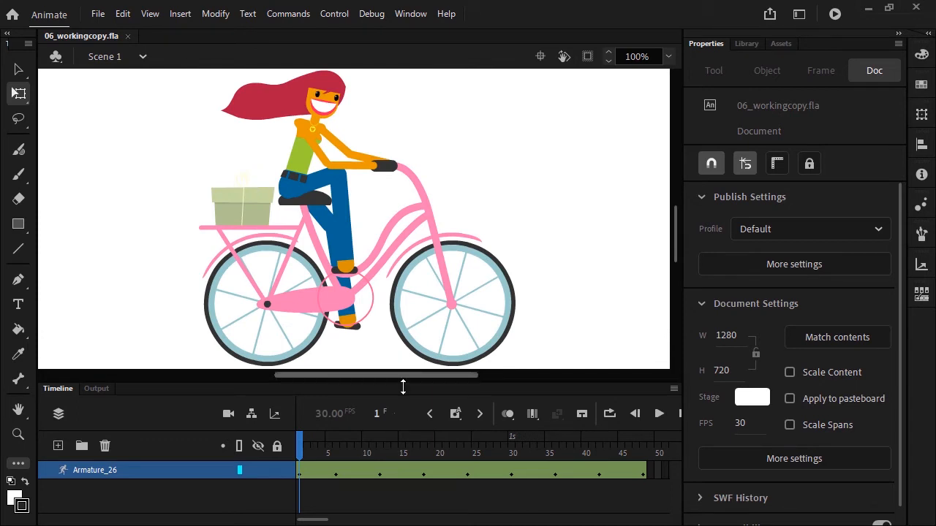
Pose Ruby's back arm at frame 18 with the hand lifted off the handlebar and the forearm pointing up
left_click(423, 453)
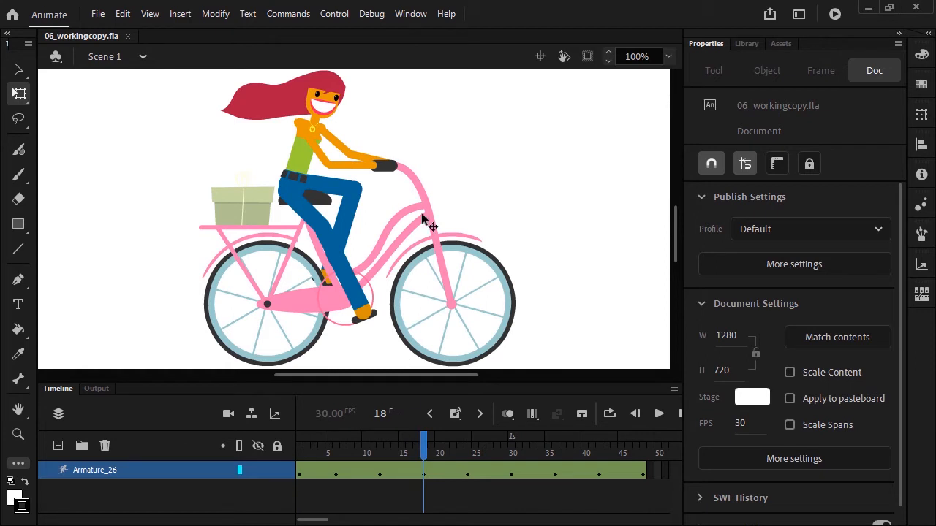
left_click(370, 164)
left_click(18, 69)
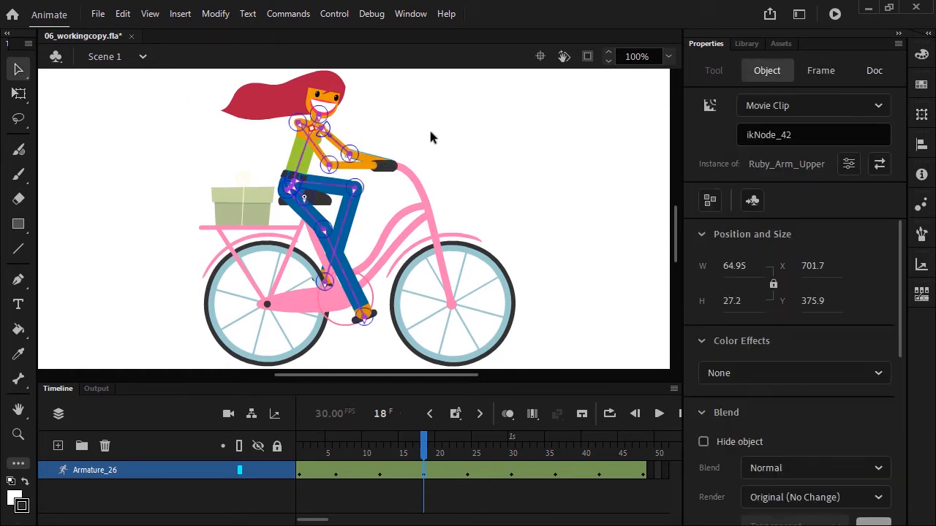
left_click(373, 144)
left_click_drag(384, 166, 361, 99)
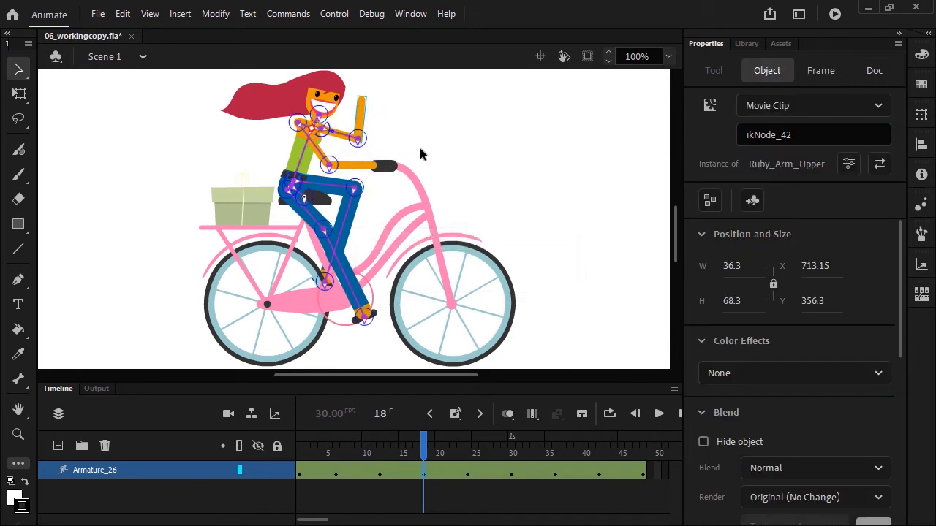
Continue the wave by angling the back forearm up and forward at frame 24 and bending it toward the head at frame 30
left_click(468, 453)
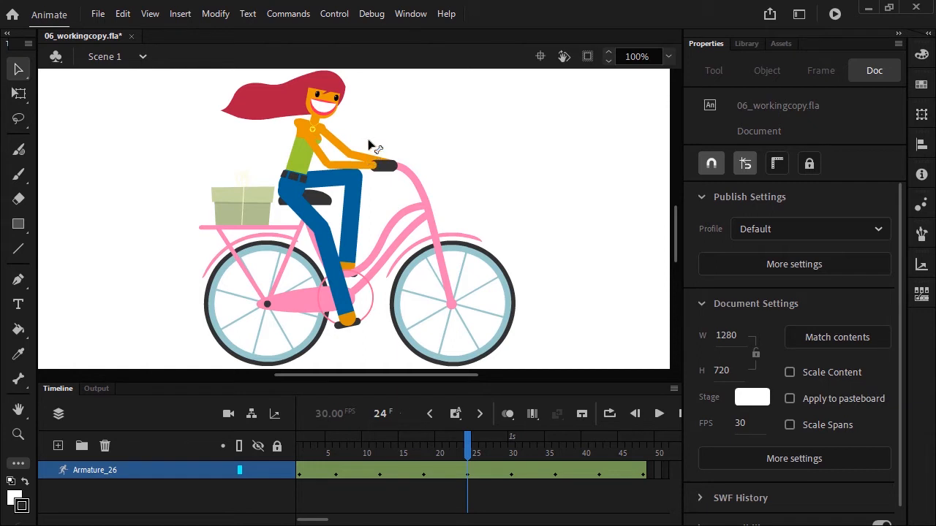
left_click_drag(369, 145, 369, 136)
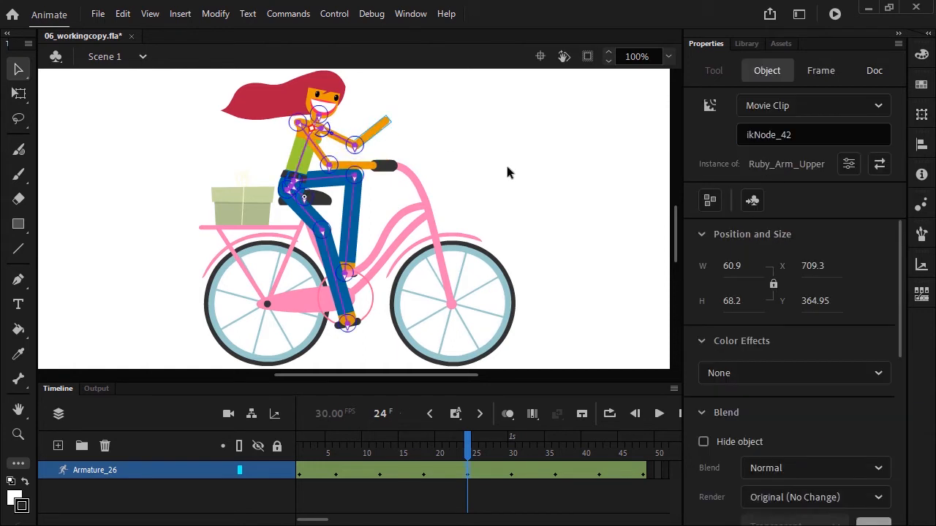
left_click(512, 454)
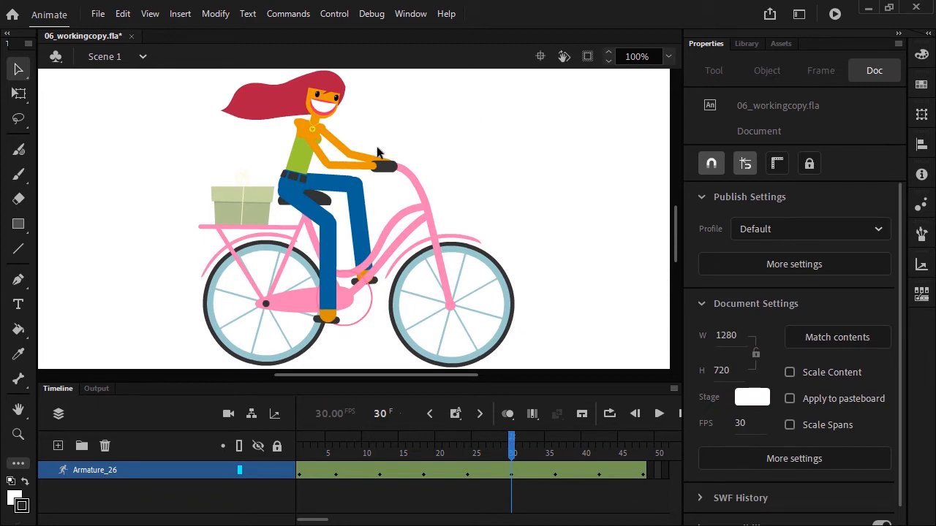
left_click_drag(373, 161, 355, 114)
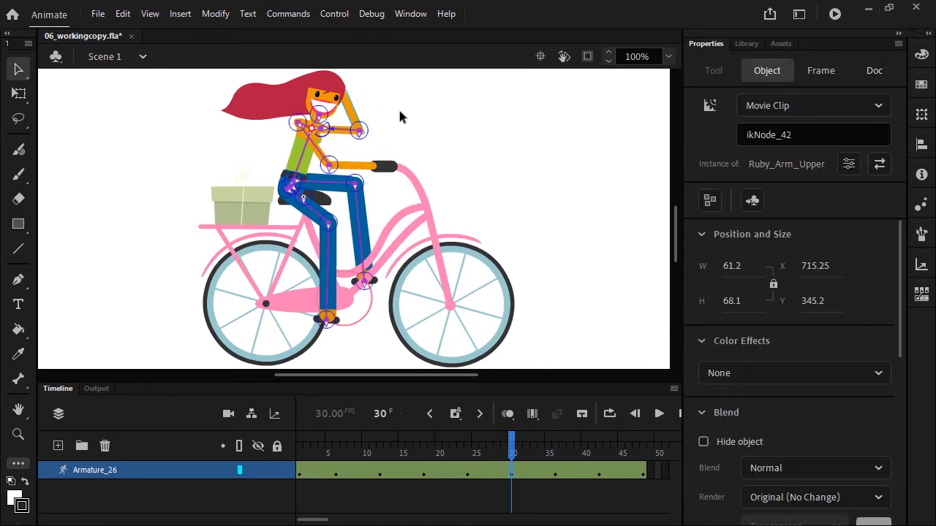
Tilt Ruby's head forward at frame 24 and scrub through the animation to review the poses
left_click(468, 454)
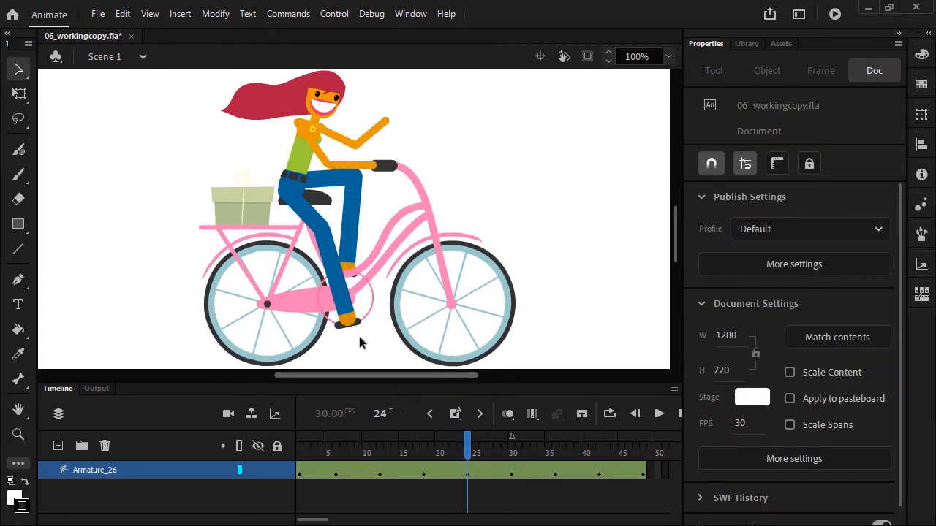
left_click(28, 95)
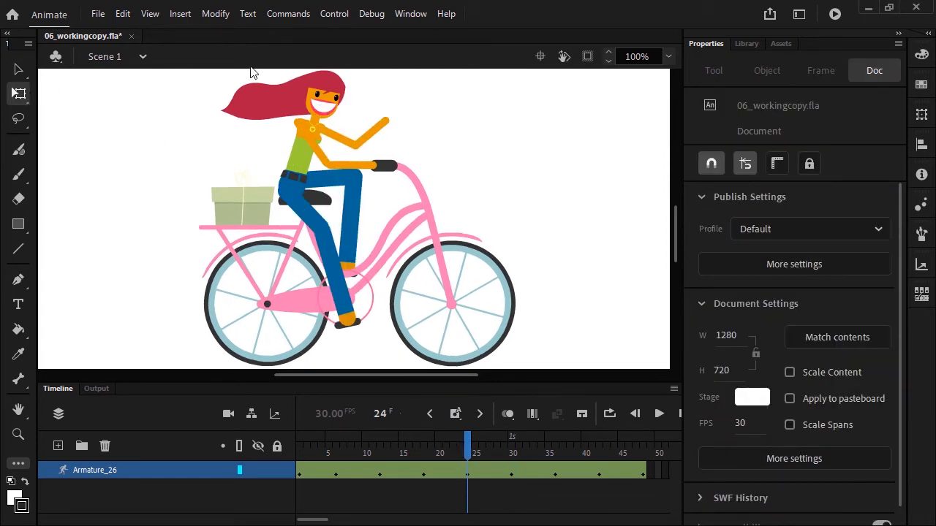
left_click(259, 108)
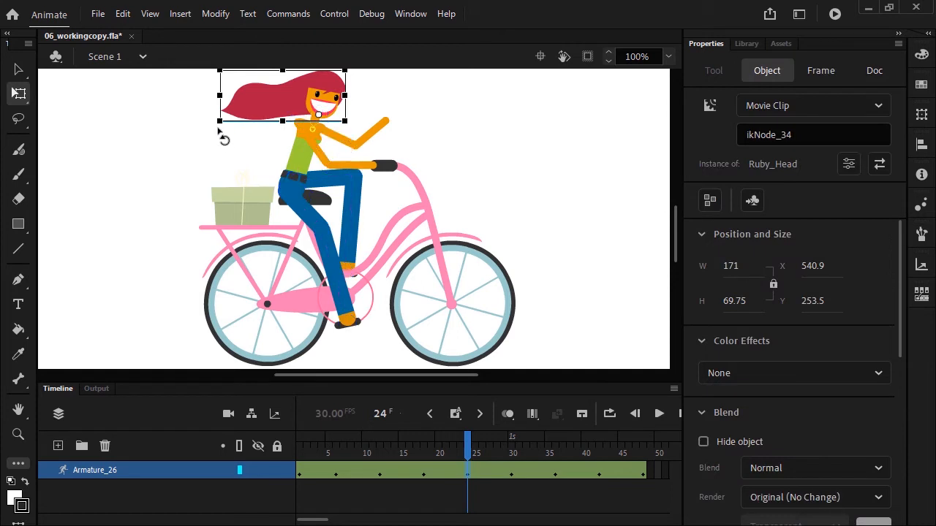
left_click_drag(226, 142, 219, 110)
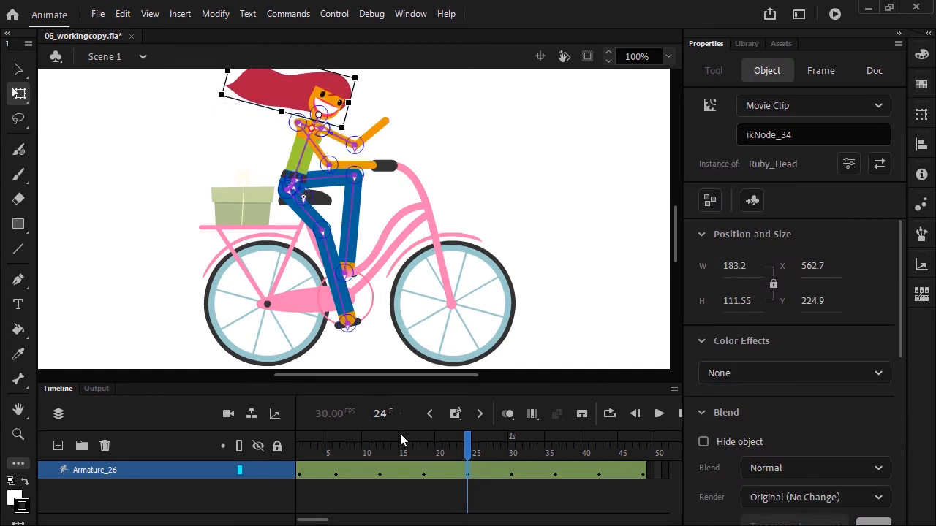
left_click_drag(431, 448, 575, 464)
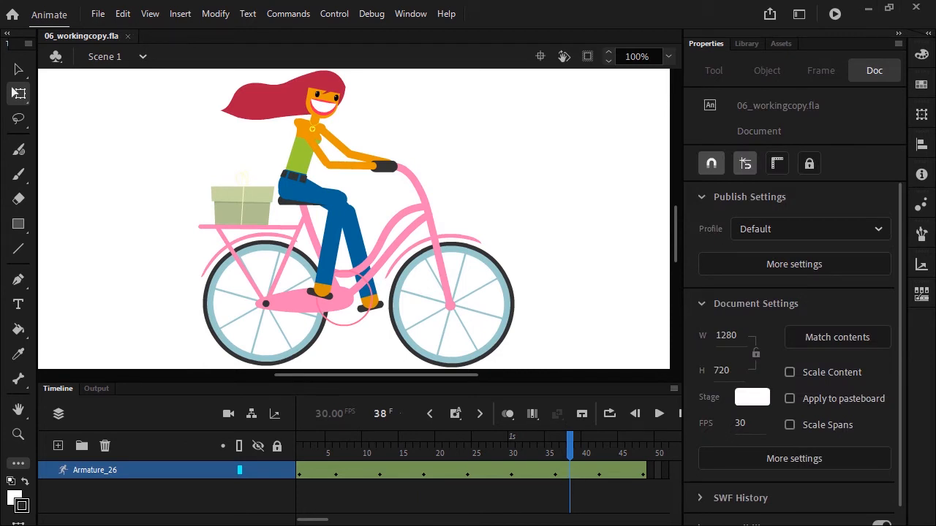
Open the Ruby_Head symbol from the library's Girl Bicycle__assets__ folder for editing
left_click(747, 43)
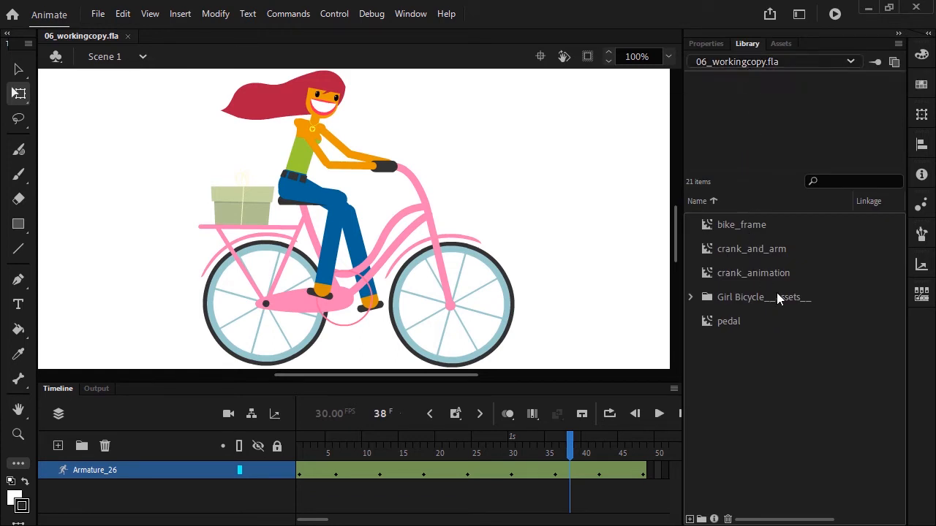
left_click(690, 297)
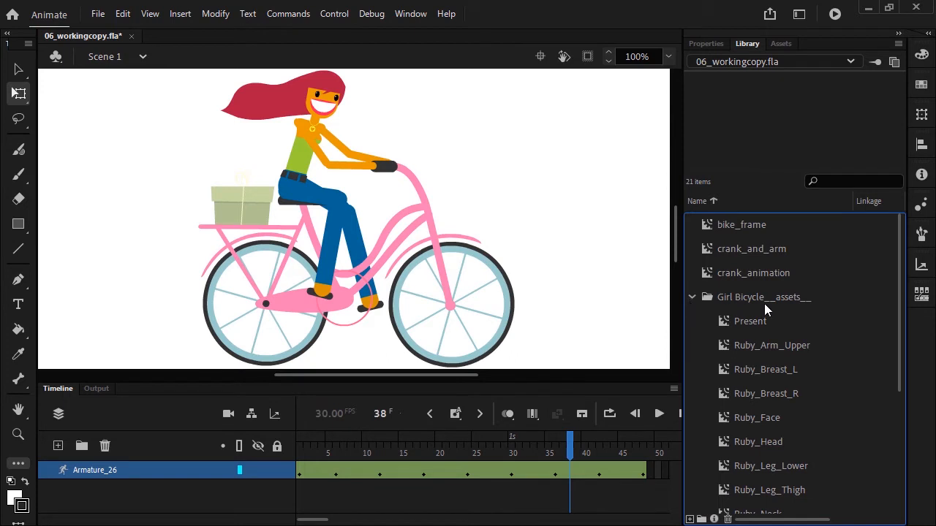
double_click(722, 441)
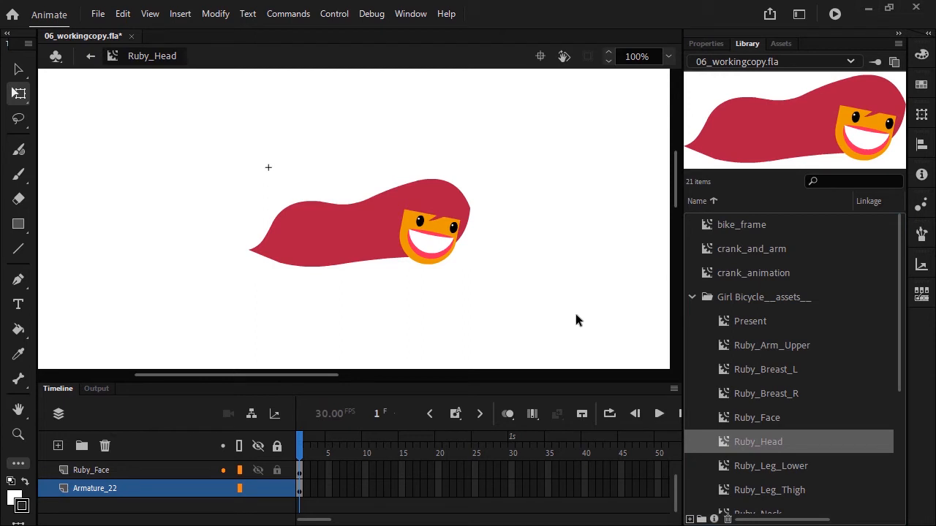
Add a chain of four bones inside the hair shape from the crown to the trailing tip, and test-bend its end
left_click(160, 490)
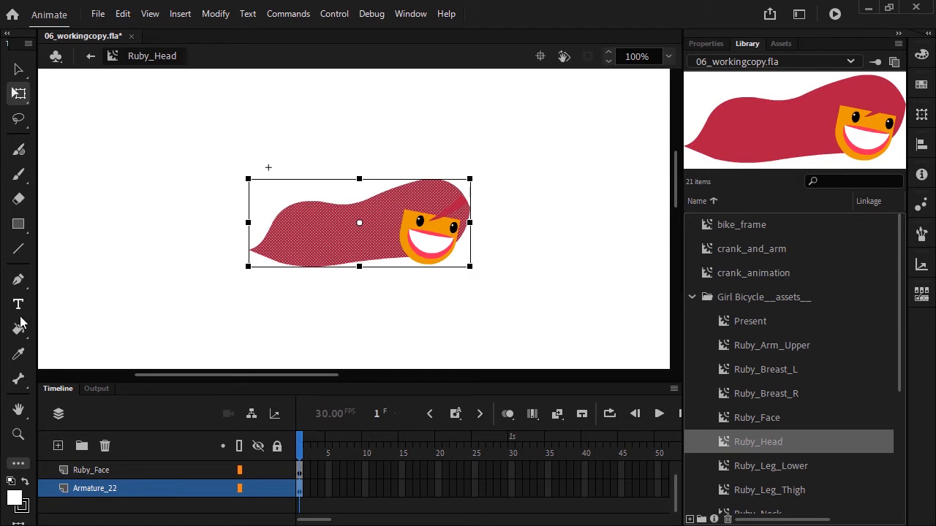
left_click(19, 379)
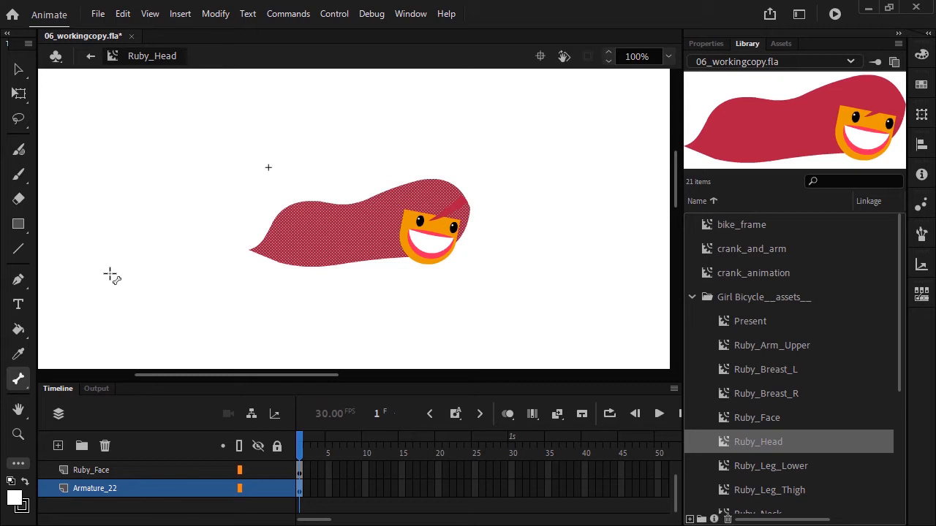
left_click_drag(439, 200, 373, 230)
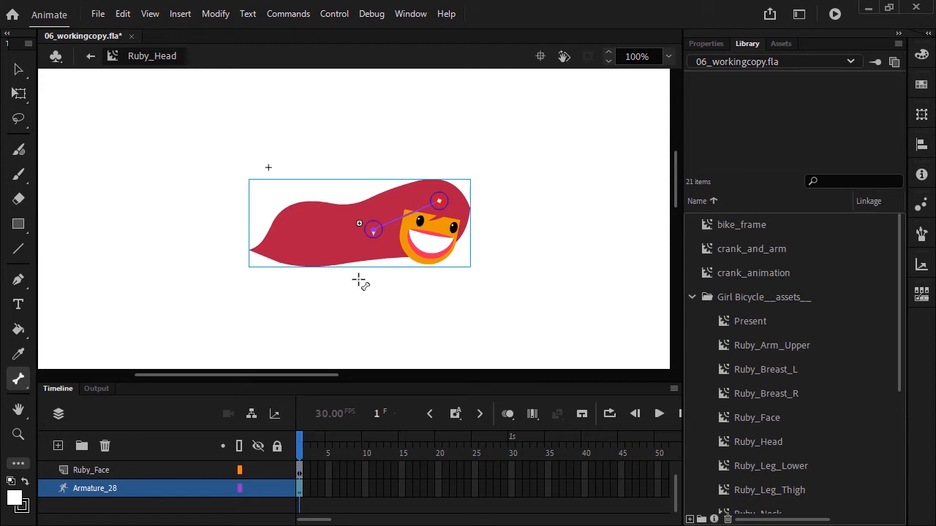
left_click_drag(373, 230, 345, 232)
left_click_drag(345, 233, 269, 248)
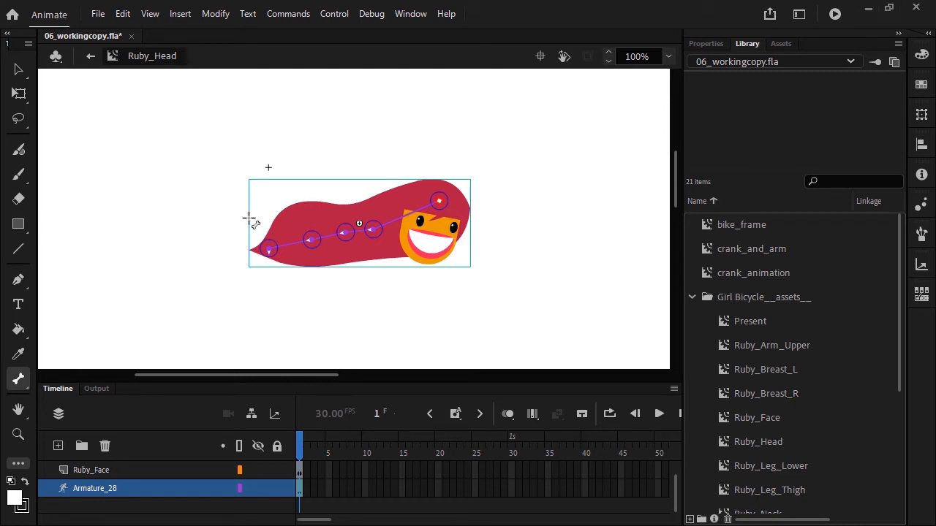
key("v")
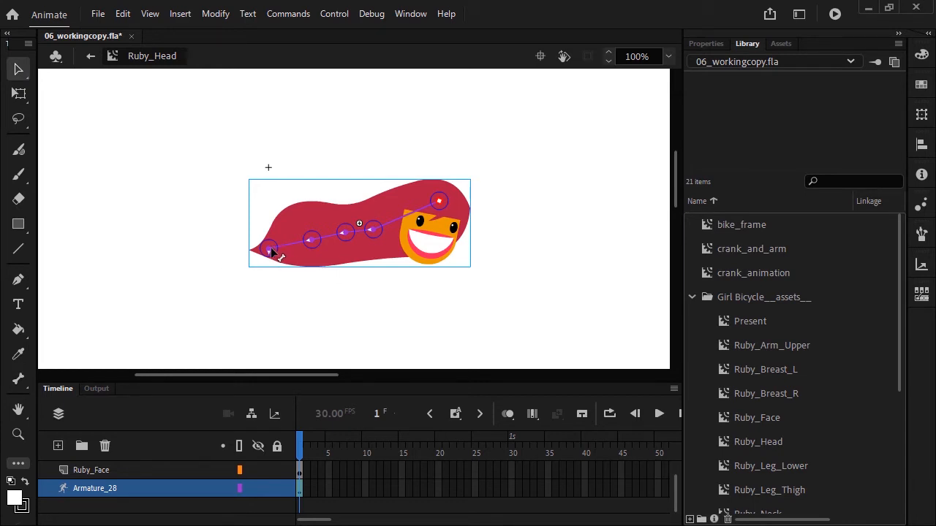
left_click_drag(273, 252, 255, 278)
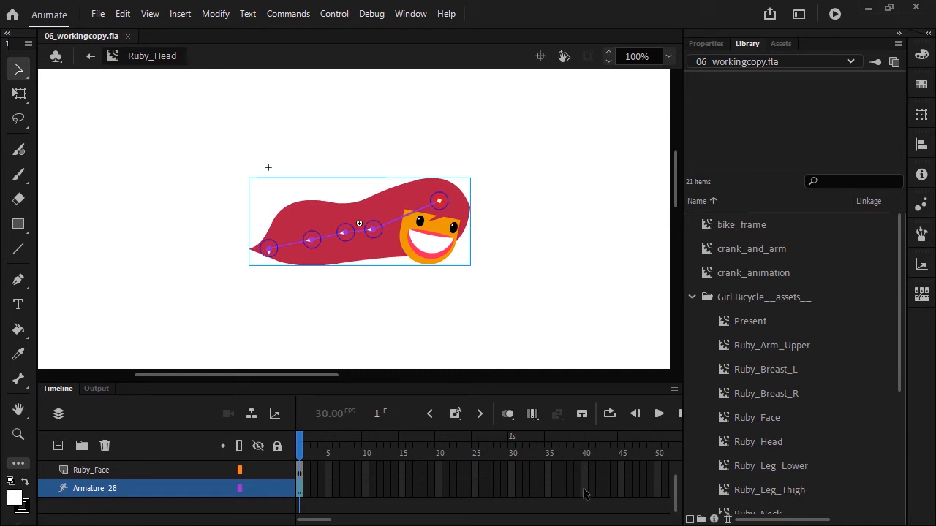
Extend the bangs, Ruby_Face and hair armature layers to frame 40
left_click_drag(584, 491, 586, 450)
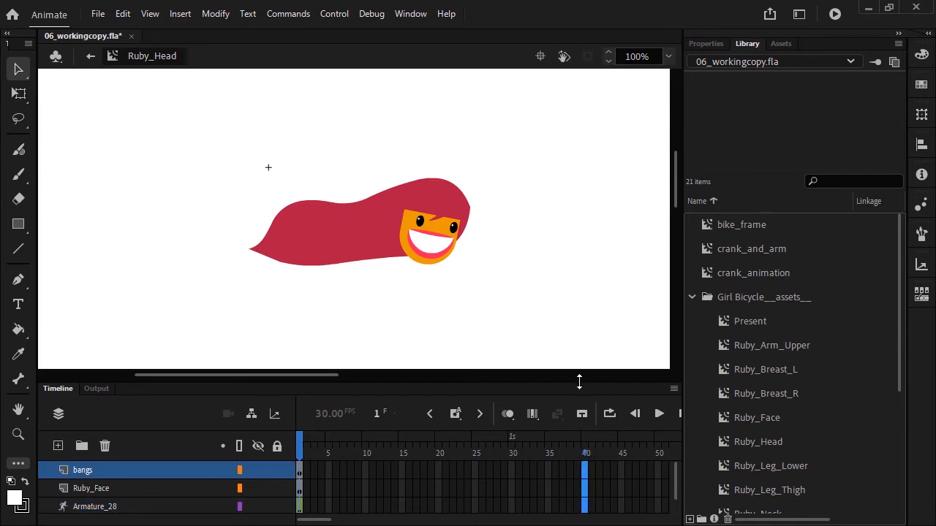
left_click_drag(580, 379, 585, 340)
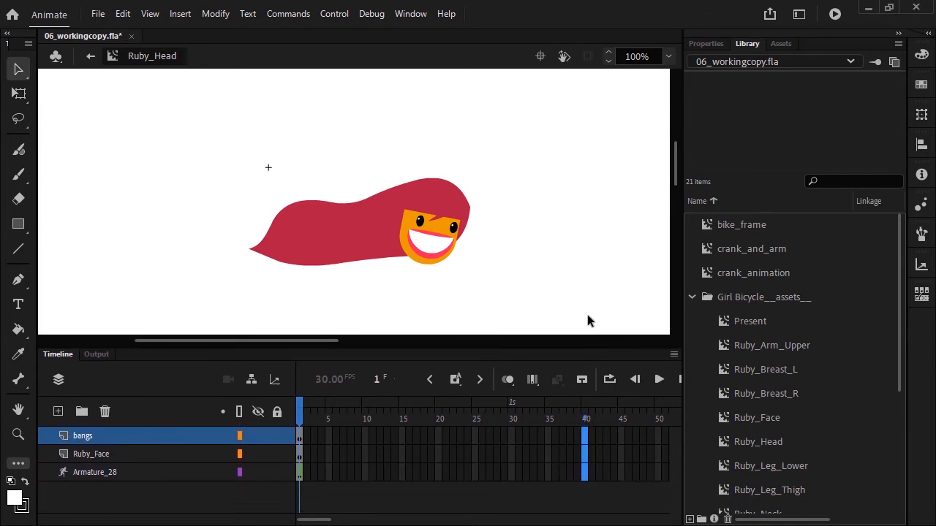
left_click(181, 13)
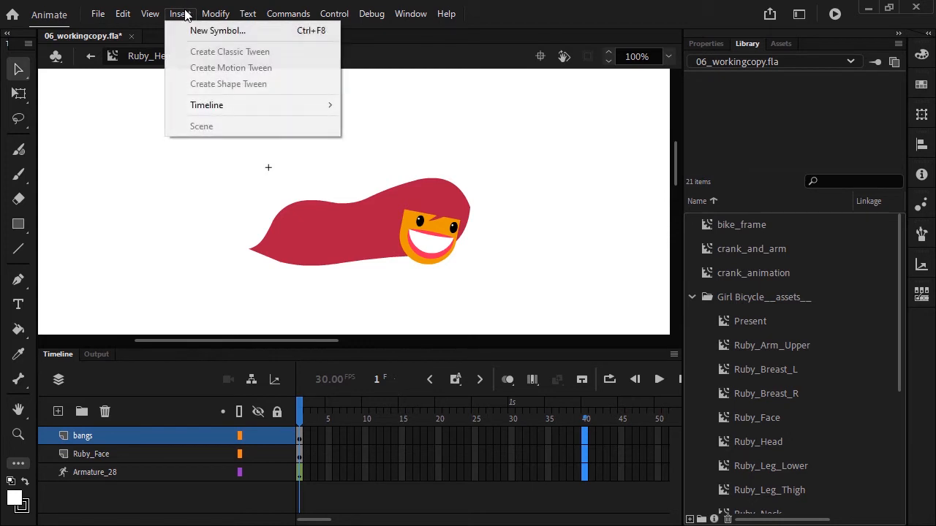
mouse_move(254, 111)
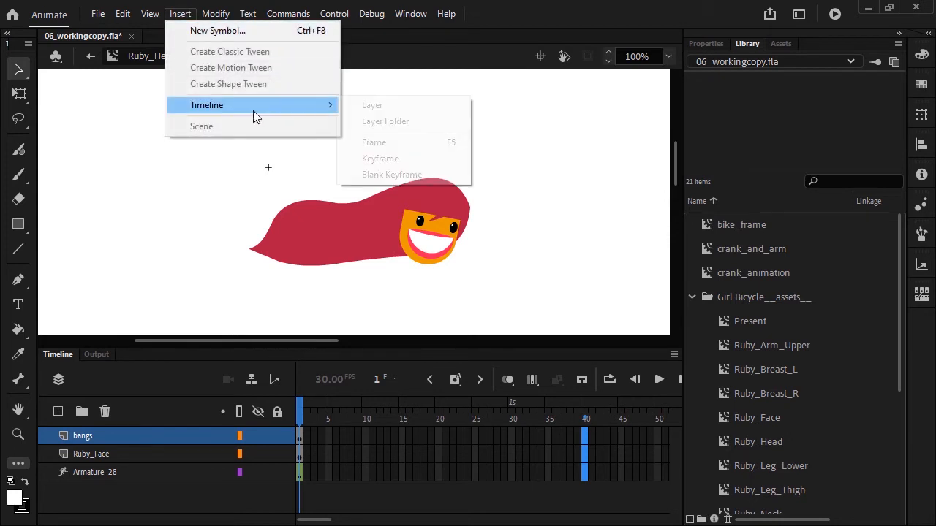
left_click(410, 143)
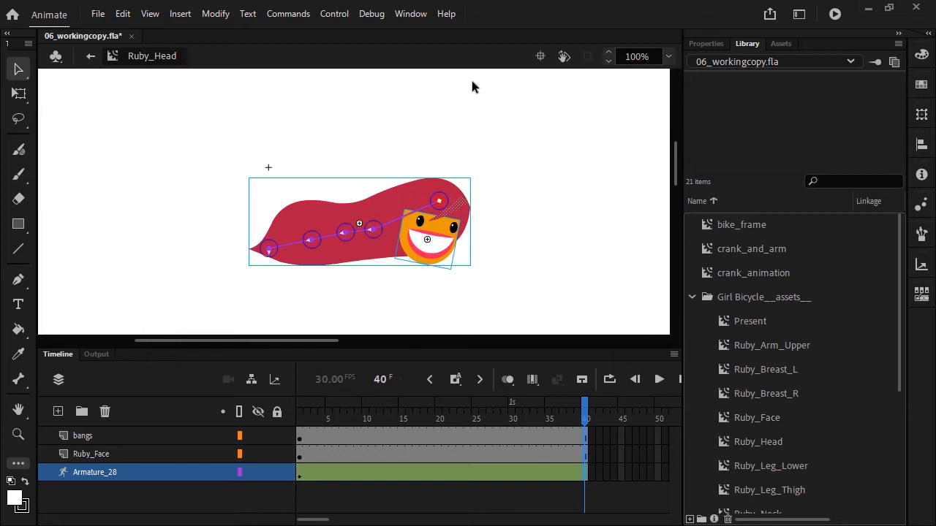
Pose the hair armature at frame 15 with the flowing hair swung upward
left_click(401, 425)
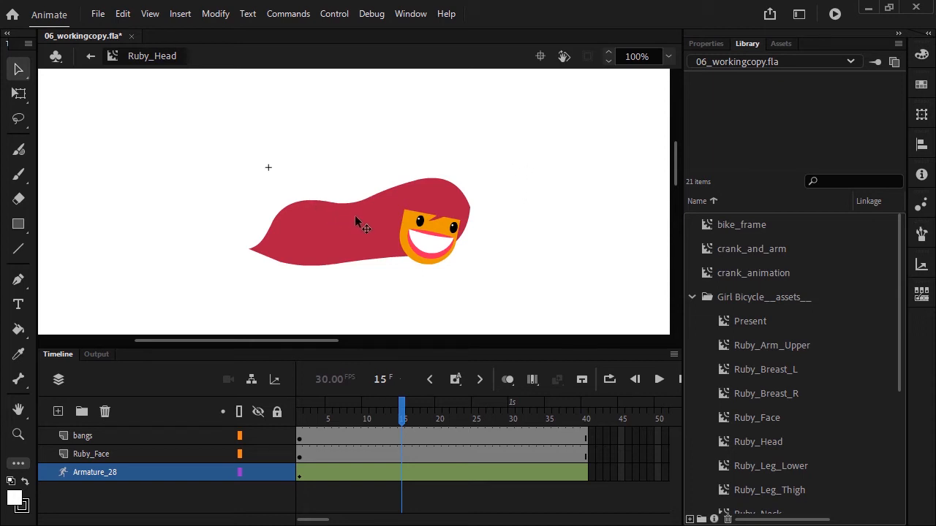
left_click(290, 243)
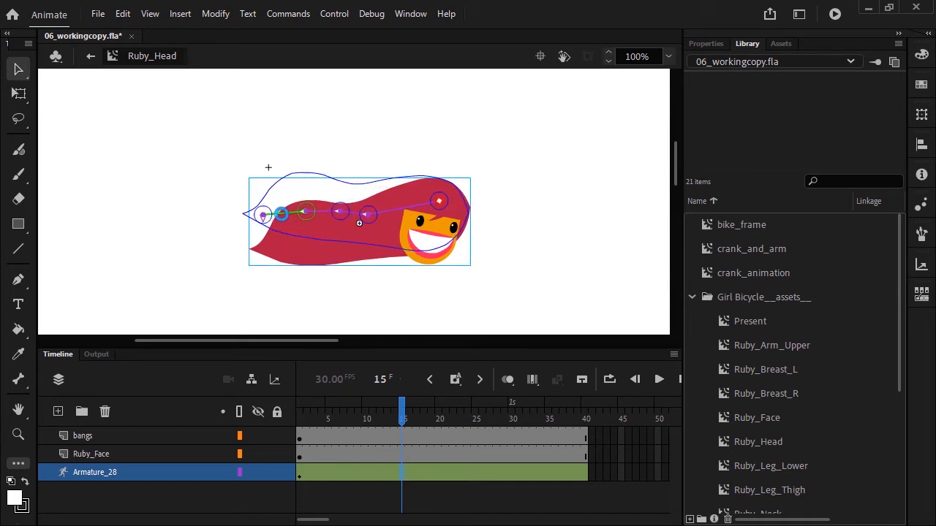
left_click_drag(281, 214, 282, 214)
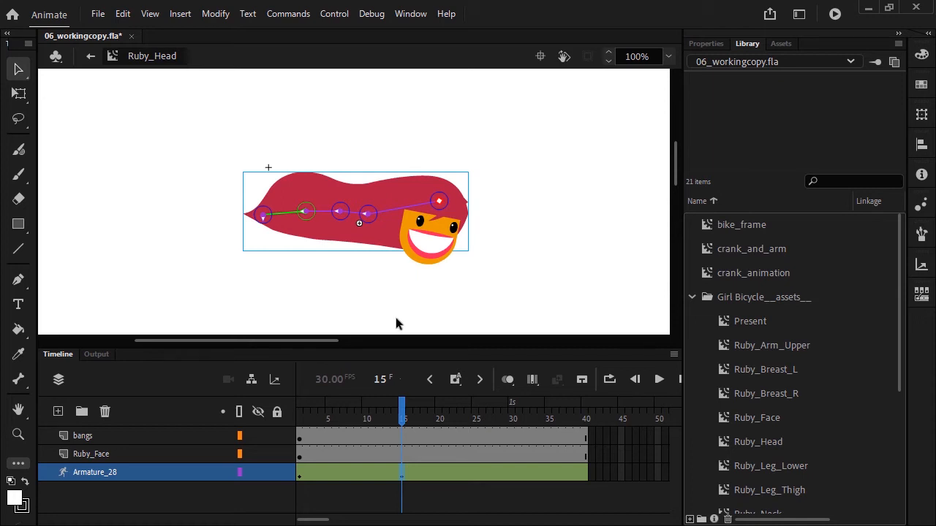
Pose the hair armature at frame 25 with the middle lowered and the tip curled upward
left_click(476, 418)
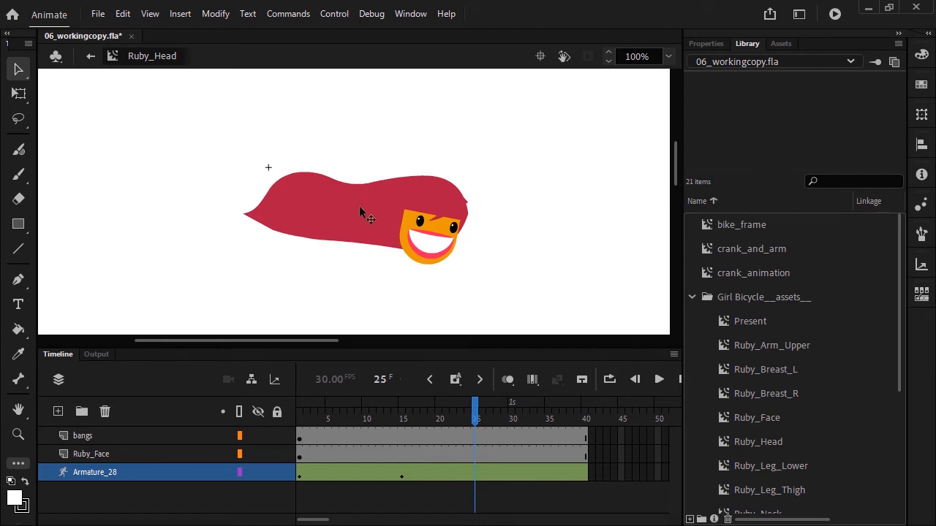
left_click_drag(348, 209, 342, 237)
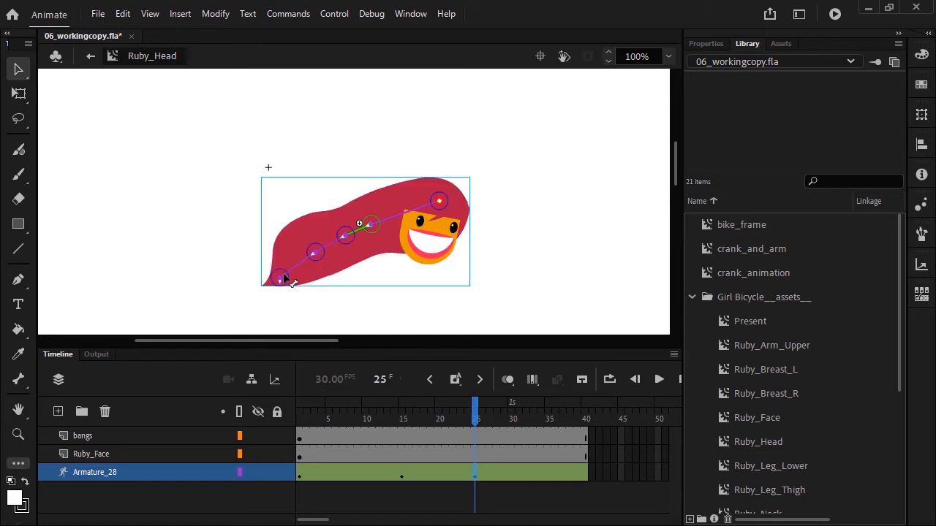
left_click_drag(283, 273, 276, 231)
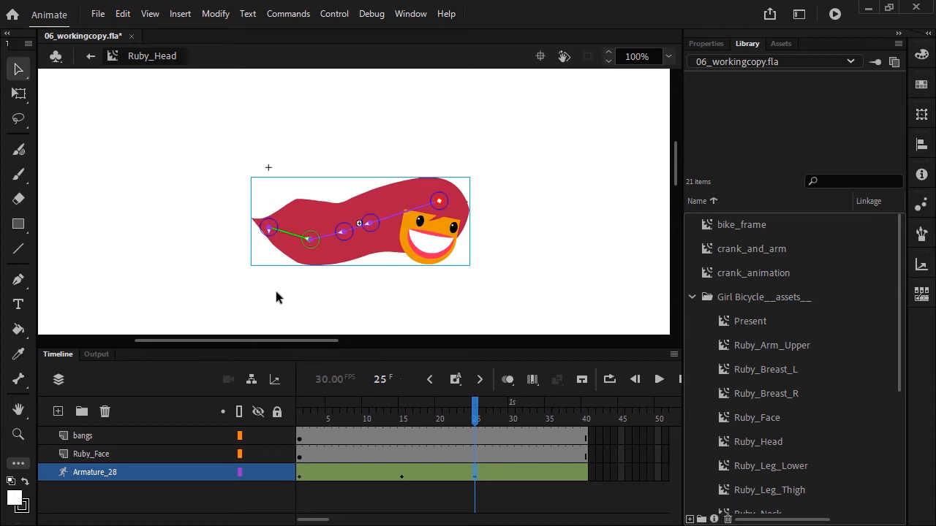
Copy the hair armature's frame 1 pose to frame 40 and return to Scene 1
left_click(299, 471)
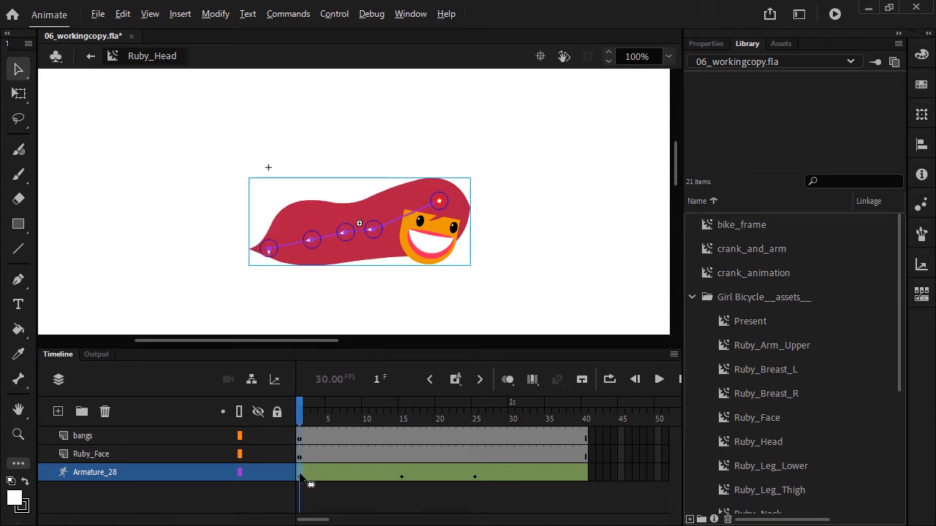
left_click(583, 475)
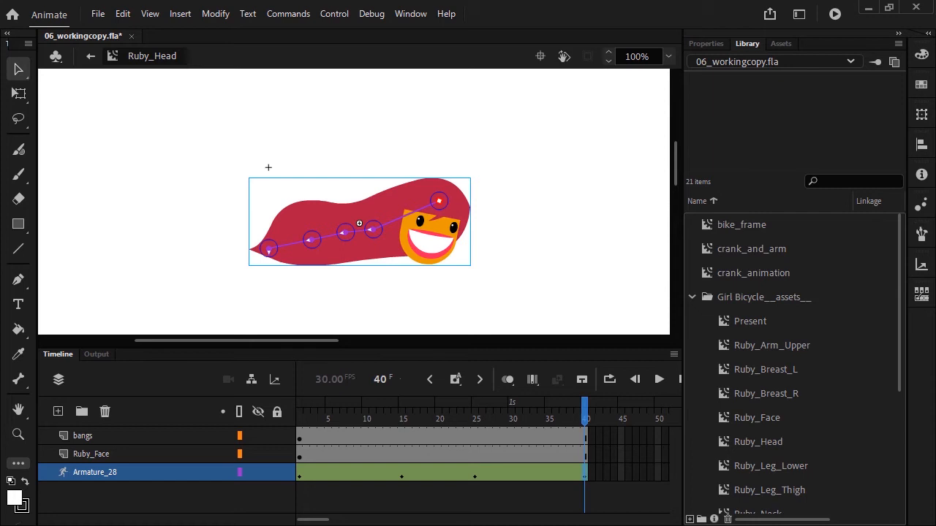
left_click(88, 57)
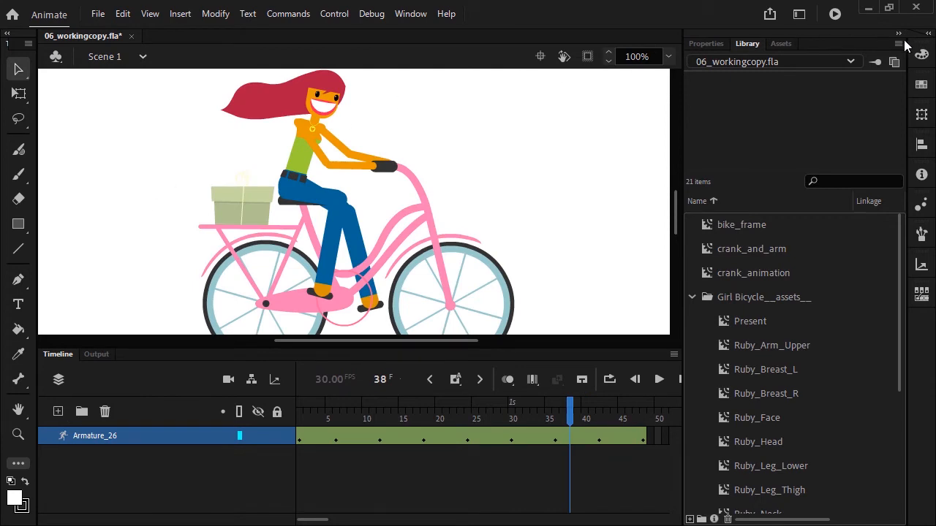
Test the movie to preview the full riding animation with the flowing hair, and close the preview
left_click(833, 15)
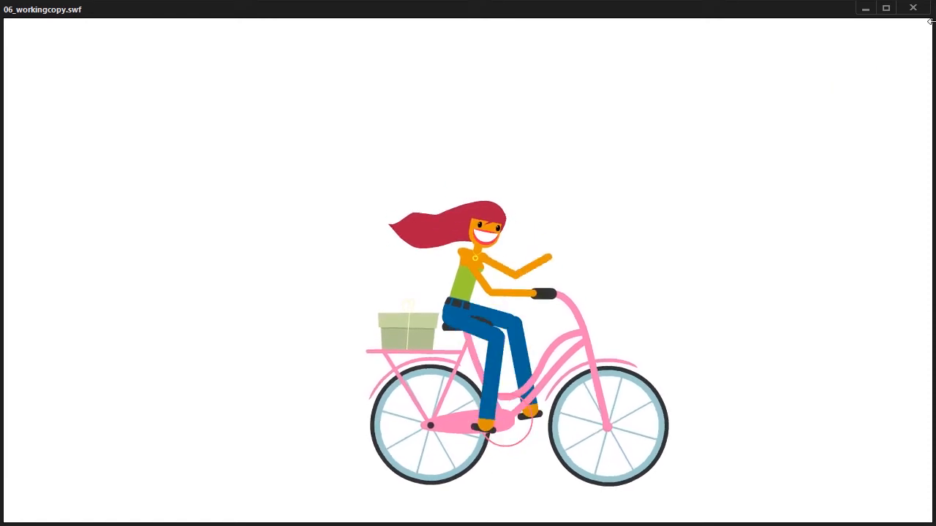
left_click(912, 7)
Open the Ruby_Head symbol and add a two-bone armature to the bangs shape, running from its root to its tip
double_click(718, 442)
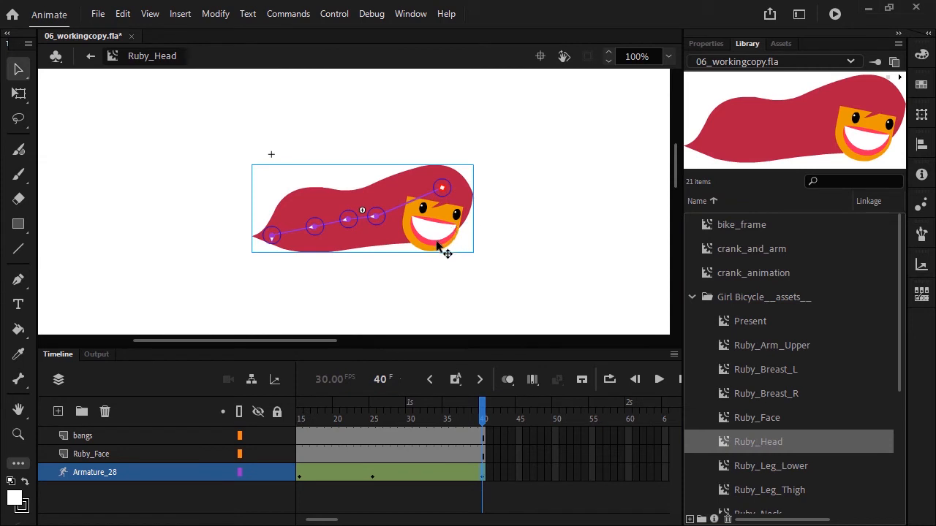
left_click(442, 206)
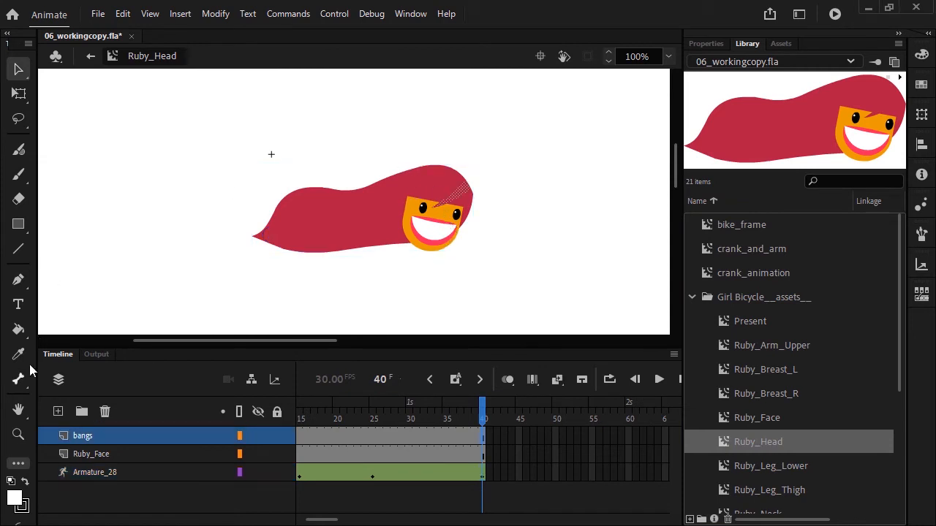
left_click(670, 56)
left_click(688, 188)
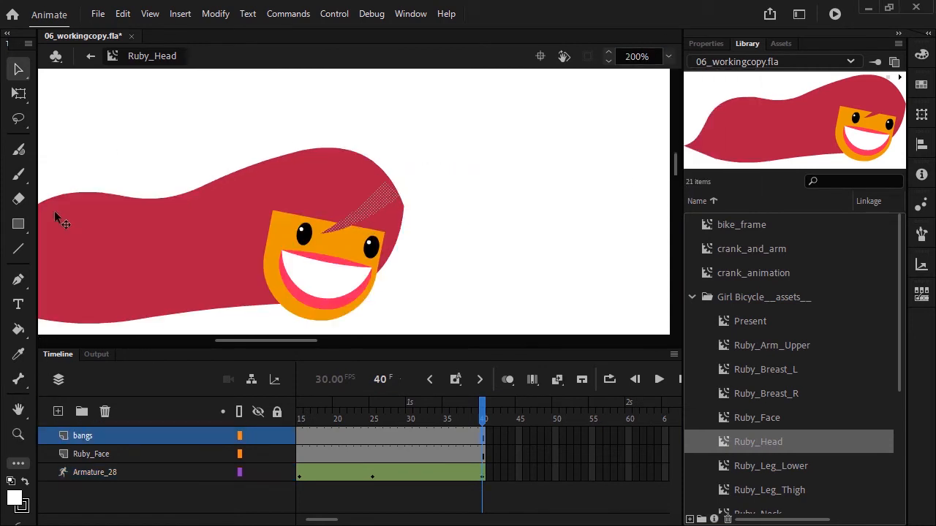
left_click(19, 379)
left_click_drag(392, 188, 336, 227)
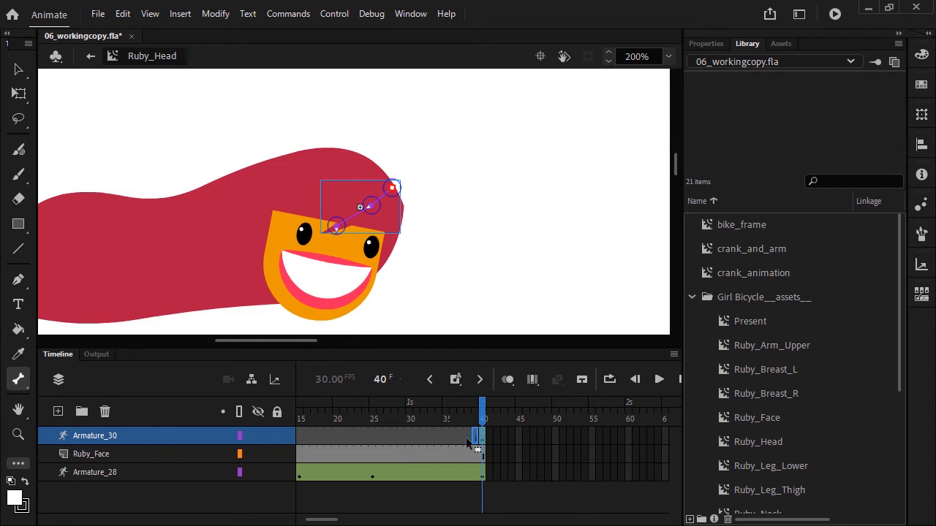
Fill the empty frames 2 to 39 of the bangs layer with the armature's pose
left_click_drag(466, 439, 276, 440)
left_click(312, 441)
left_click(306, 441)
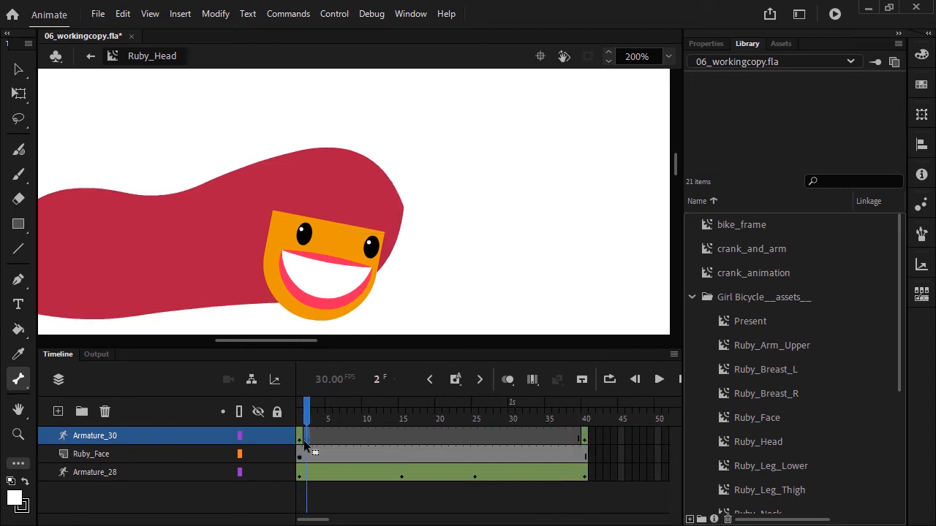
right_click(314, 441)
right_click(306, 441)
left_click(397, 153)
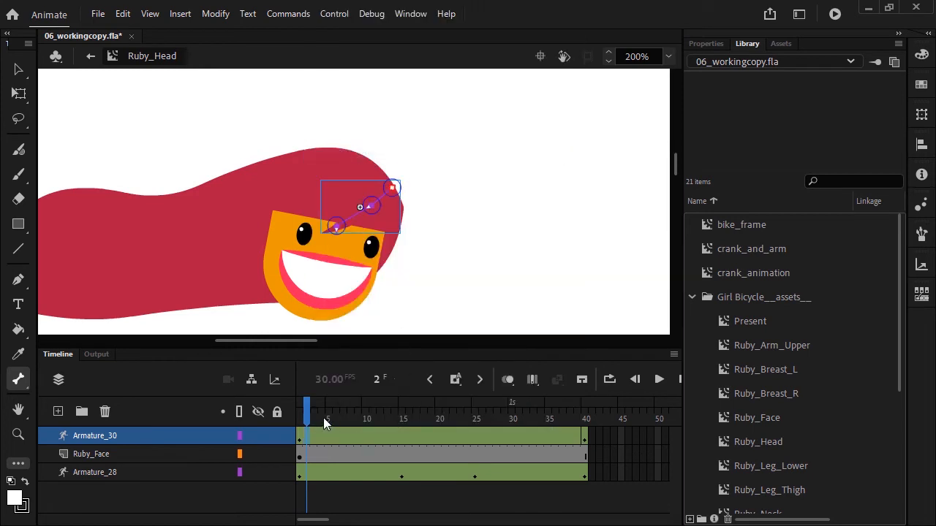
Pose the bangs armature at frame 20 by moving its tip slightly
left_click_drag(323, 418, 439, 428)
left_click(19, 69)
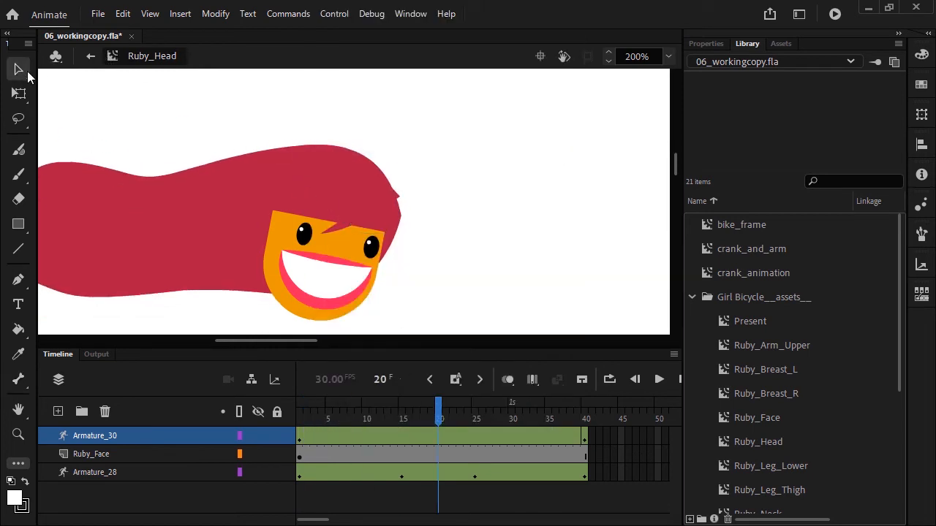
left_click(344, 243)
left_click_drag(345, 243, 352, 250)
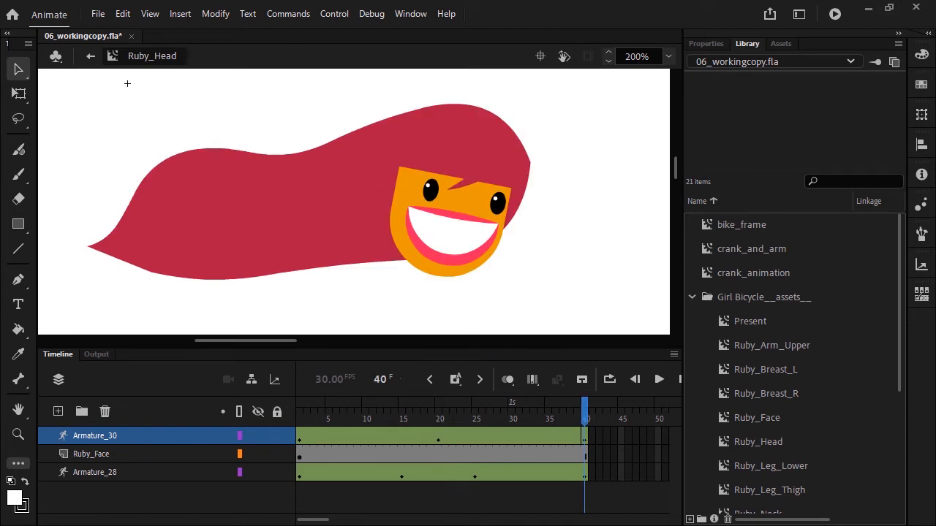
Set the spring strength of the flowing hair armature's tip bone to 100
left_click(721, 441)
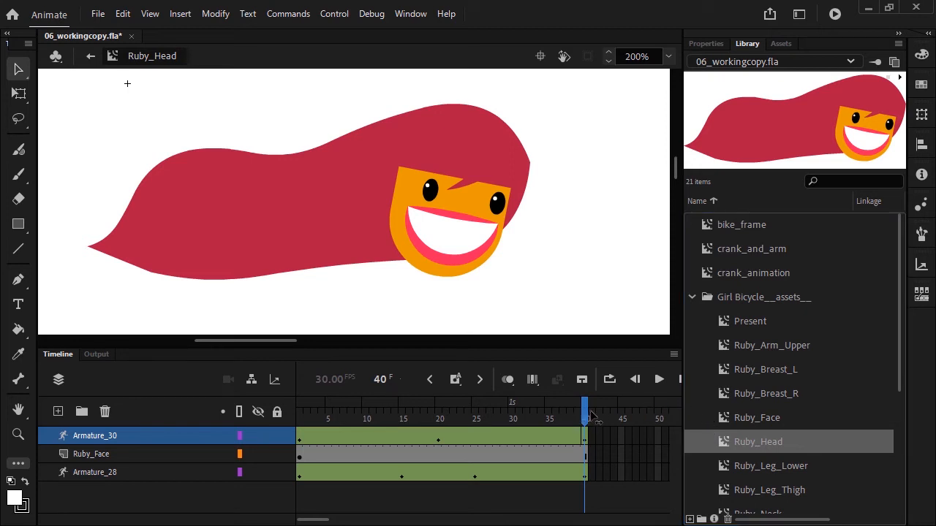
left_click(592, 436)
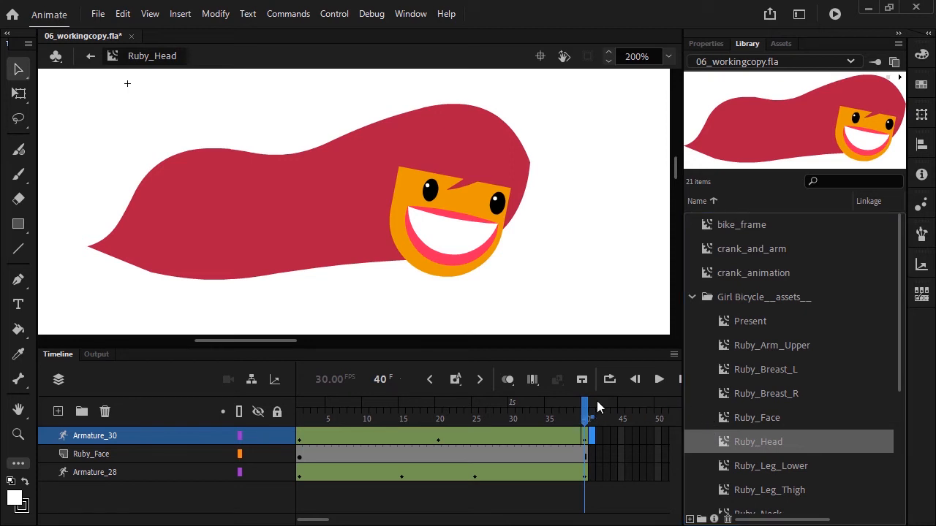
left_click(162, 220)
left_click(166, 243)
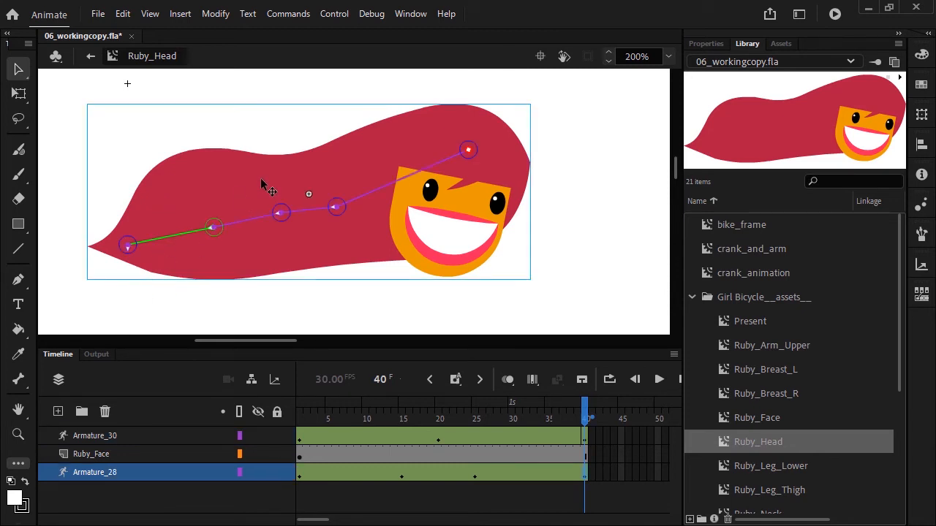
left_click(703, 45)
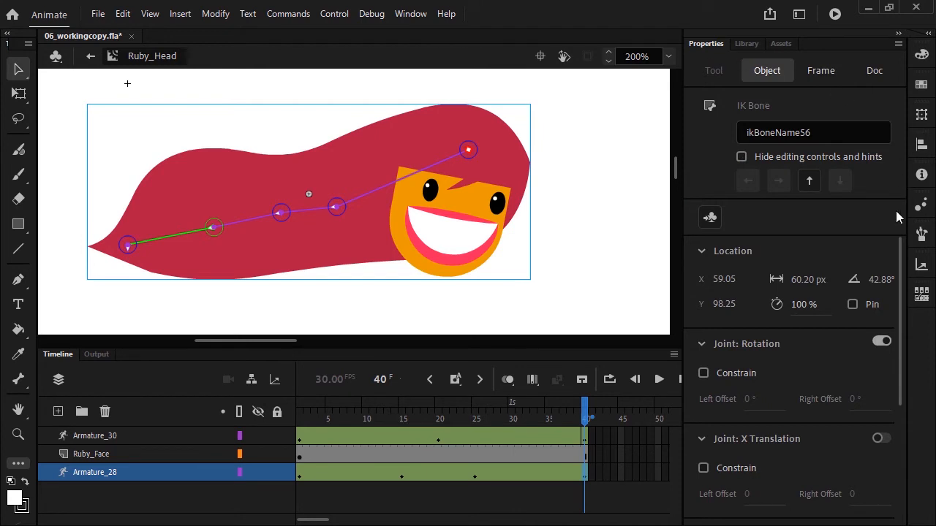
left_click_drag(900, 252, 873, 425)
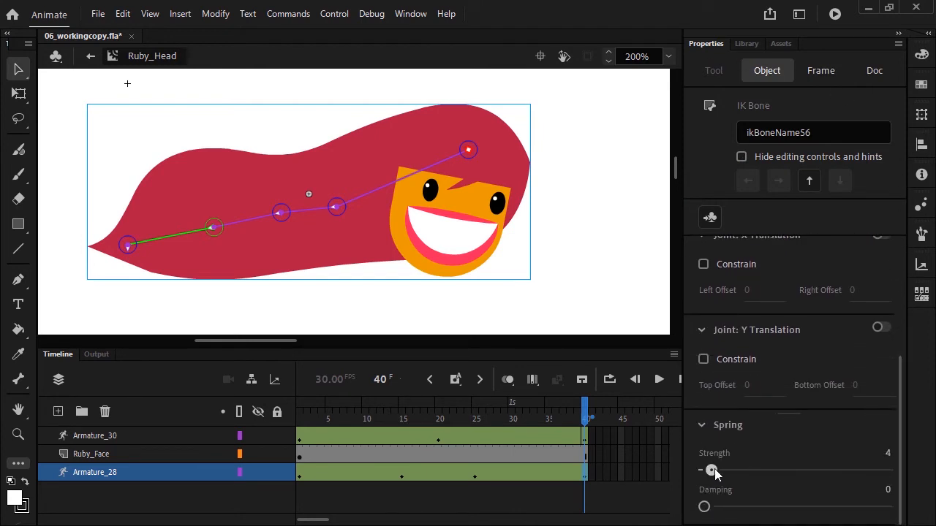
left_click_drag(713, 471, 903, 466)
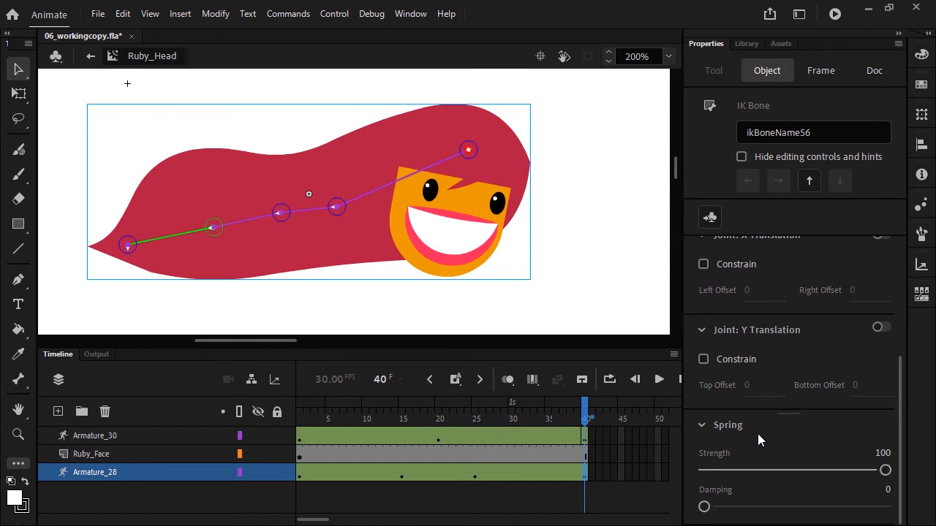
Set the spring strength of the hair bone before the tip bone to 69 and of the bone before that to 30
left_click(242, 230)
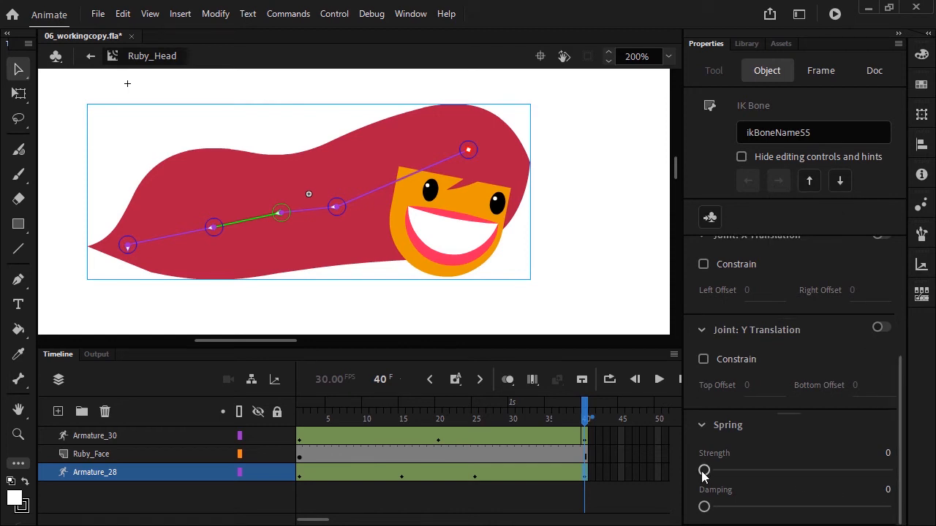
left_click_drag(704, 471, 834, 477)
left_click(317, 219)
left_click_drag(705, 472, 759, 475)
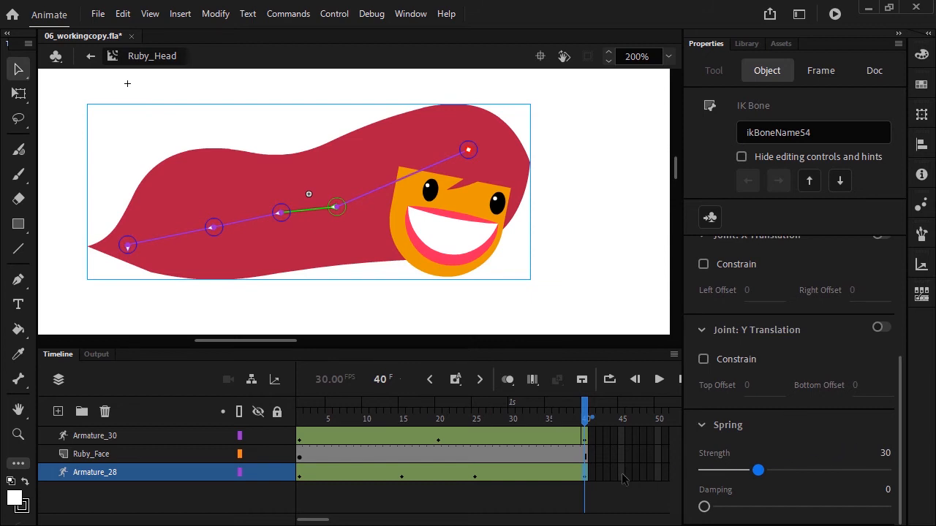
Extend all three layers of the Ruby_Head symbol to frame 100 and test the movie
left_click_drag(312, 521, 359, 522)
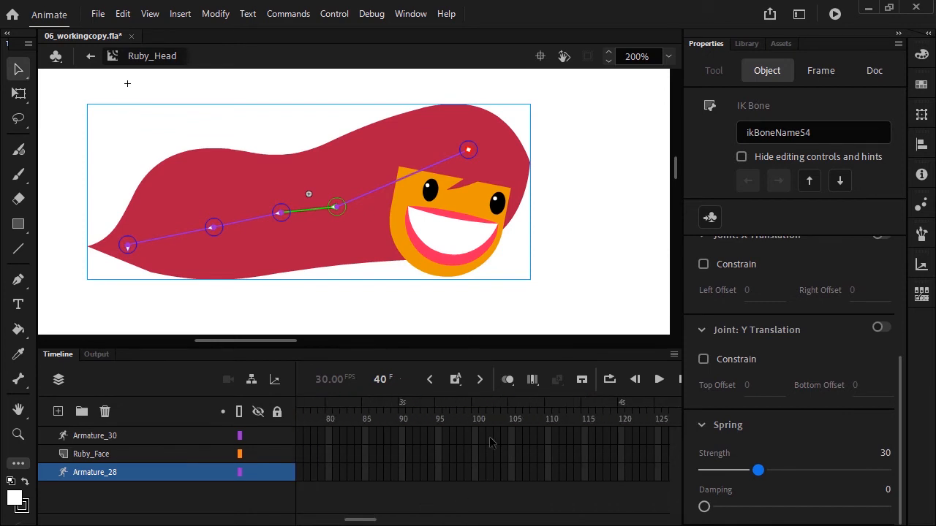
left_click(474, 466)
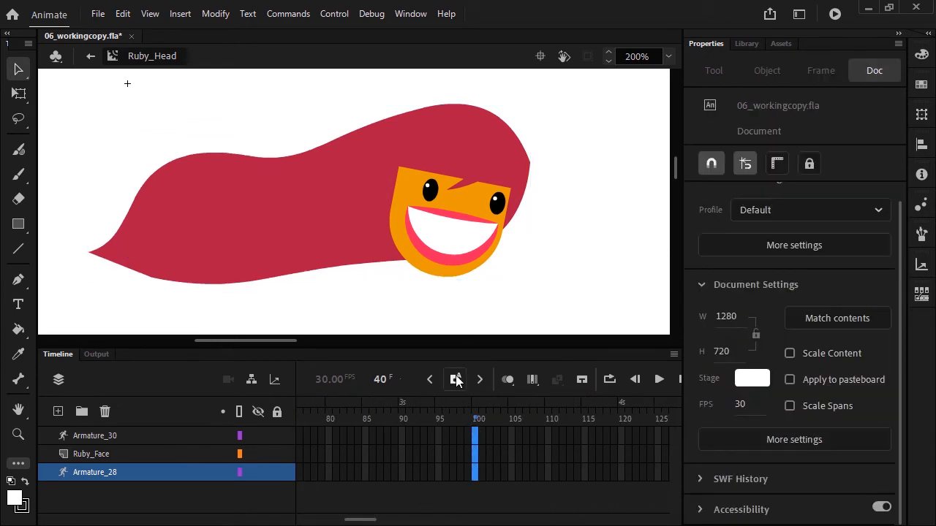
left_click(455, 379)
left_click(479, 452)
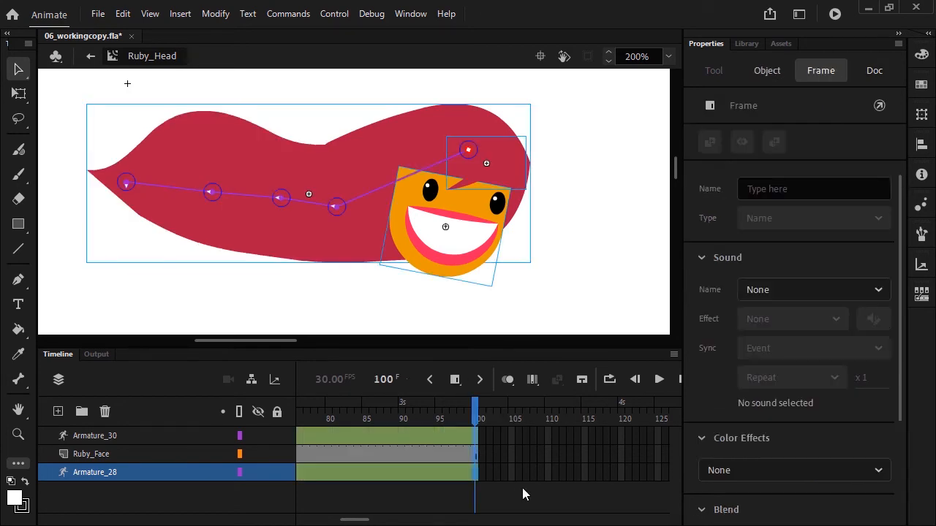
left_click(834, 14)
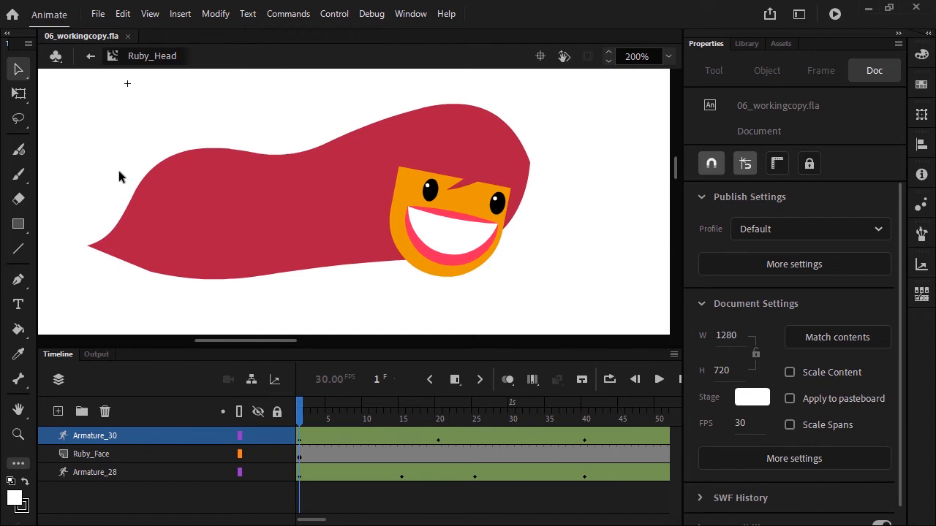
Set the spring damping of the hair's tip bone to 50 at frame 1
left_click(176, 238)
left_click(174, 243)
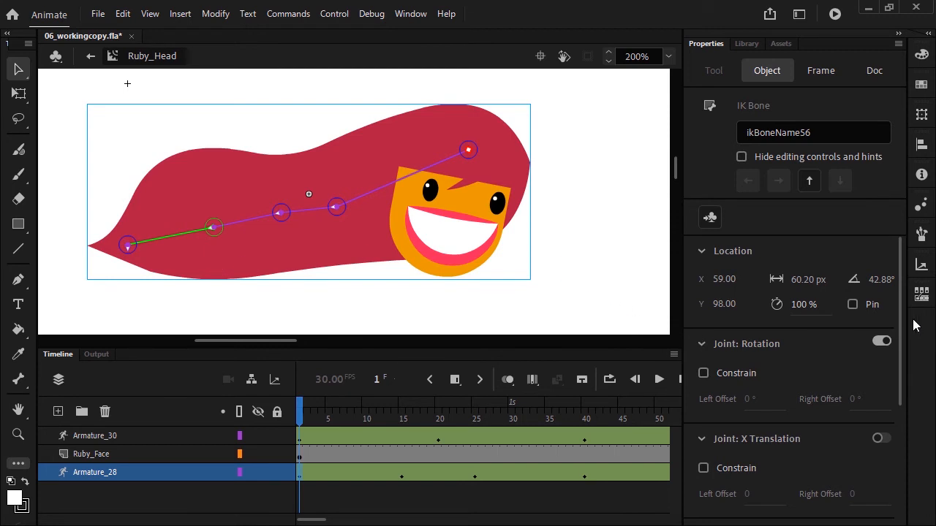
left_click_drag(897, 320, 916, 468)
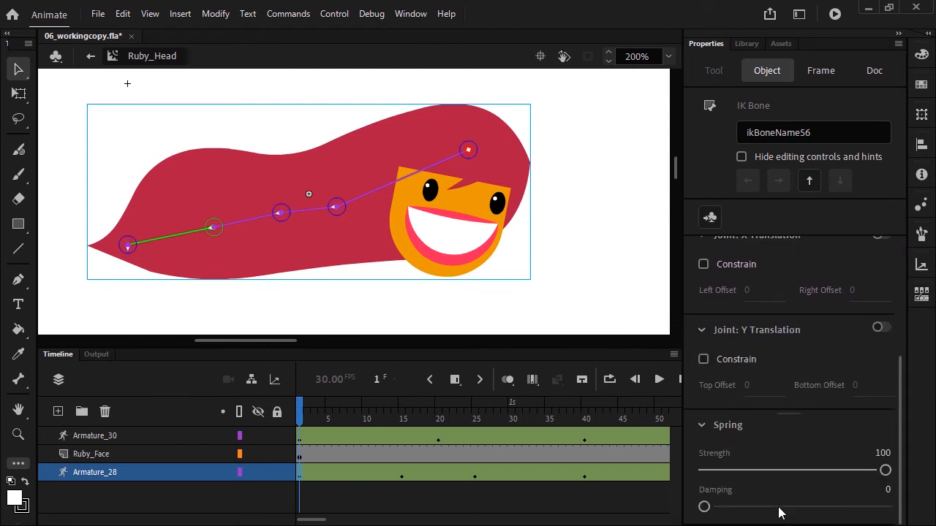
left_click_drag(703, 507, 795, 506)
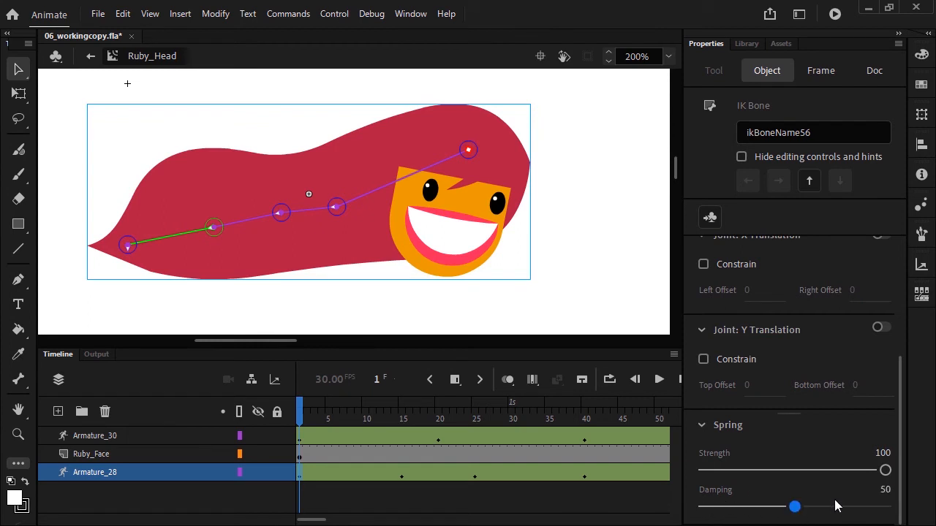
Set the spring damping of the hair bone before the tip bone to 100 and test the movie
left_click(249, 219)
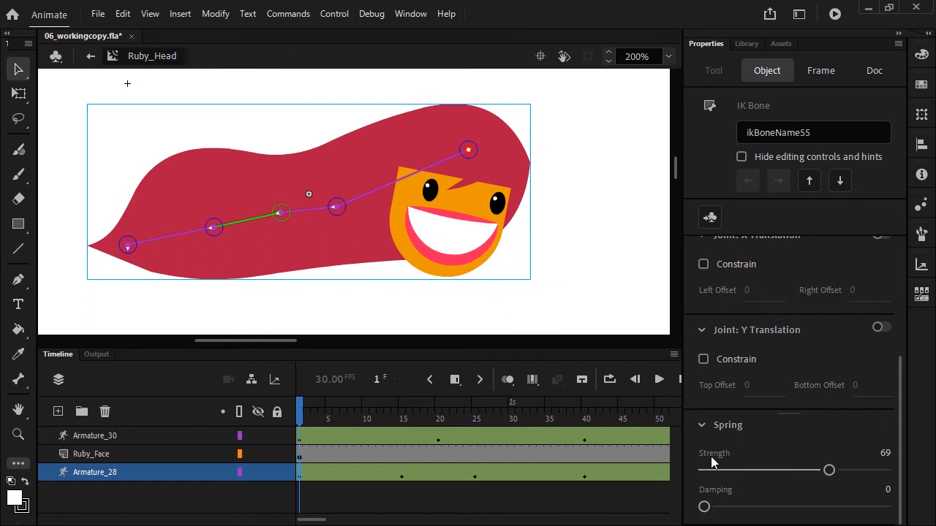
left_click_drag(704, 507, 905, 516)
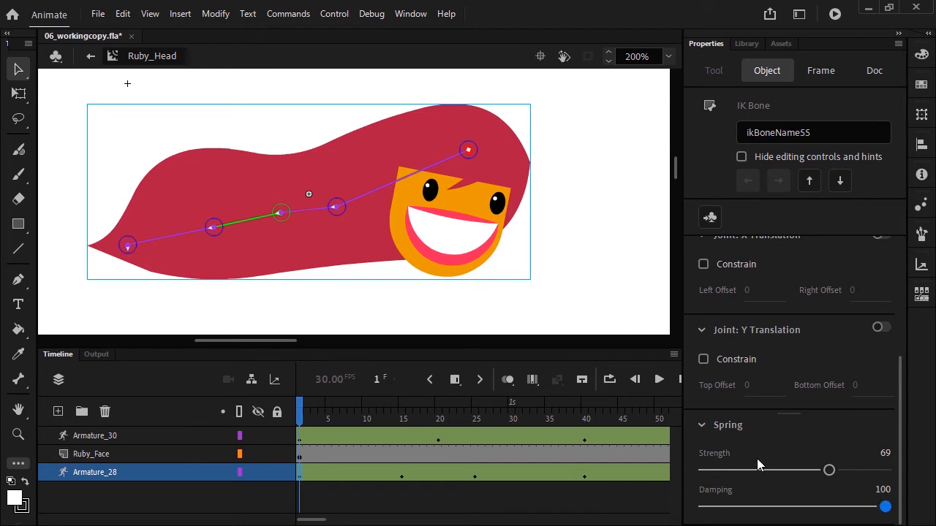
left_click(834, 15)
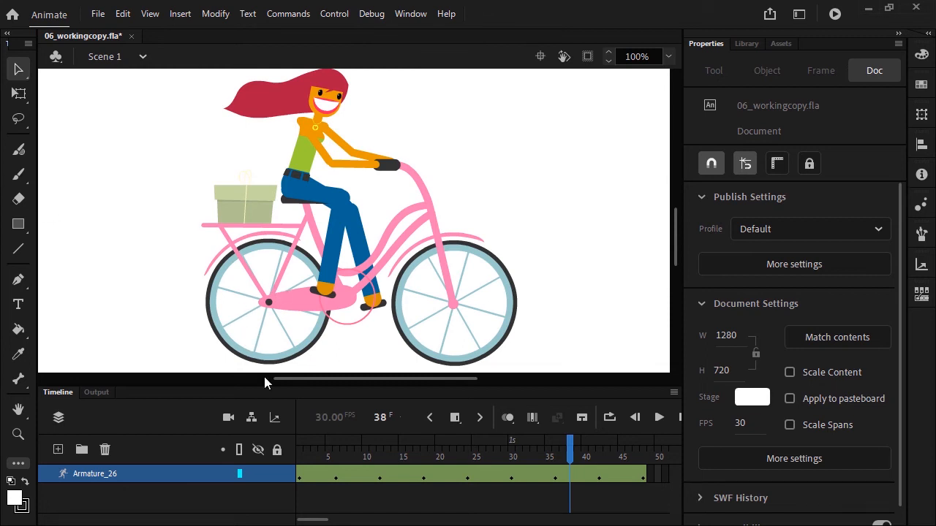
Go to frame 1 of Scene 1 and open the rear wheel's Wheel_Turning symbol inside the bike_frame symbol
left_click(303, 453)
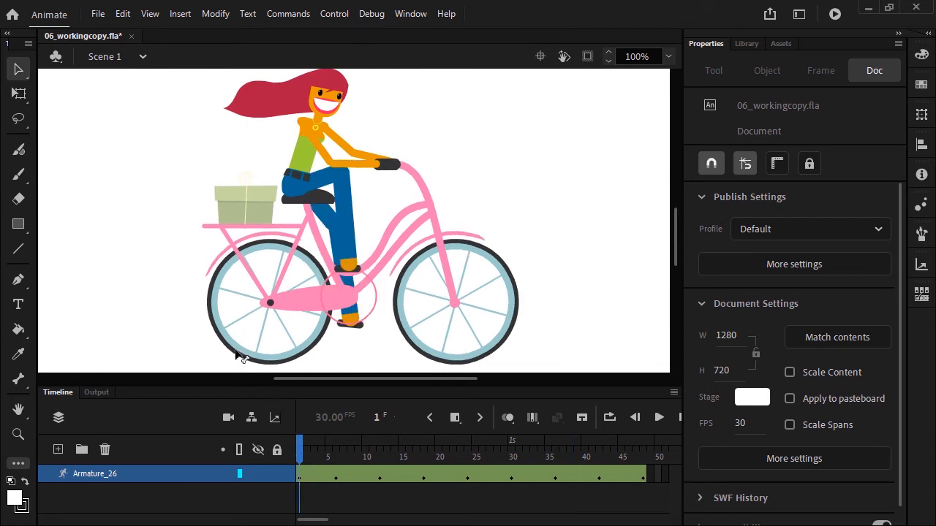
left_click(210, 313)
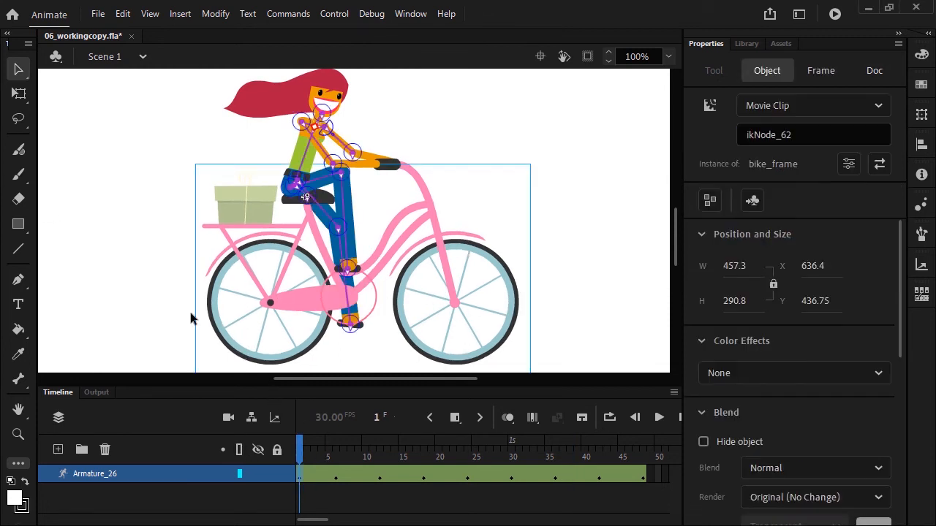
double_click(233, 349)
left_click_drag(208, 383, 202, 324)
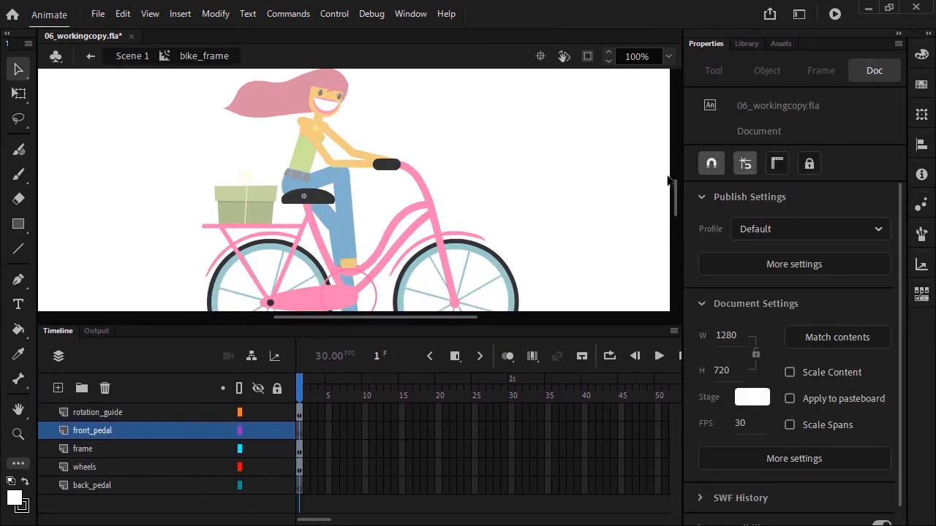
left_click_drag(675, 187, 675, 195)
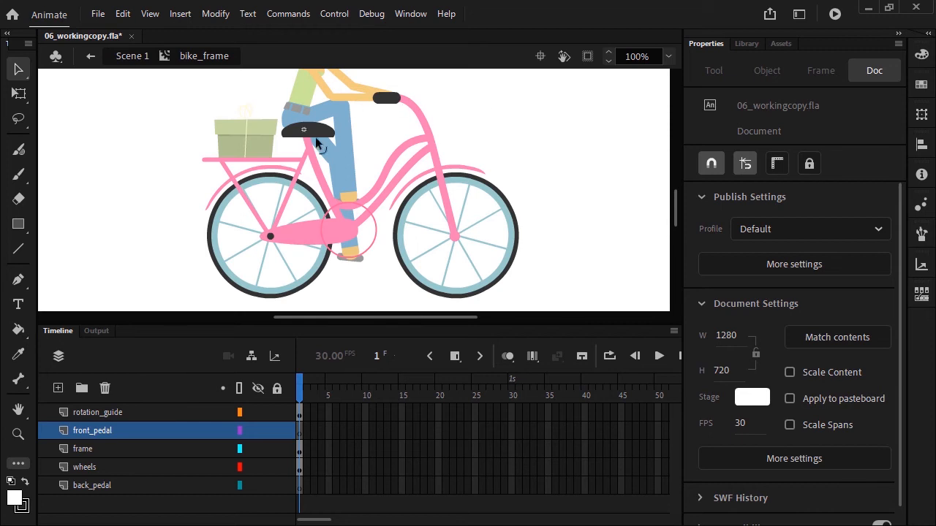
double_click(215, 267)
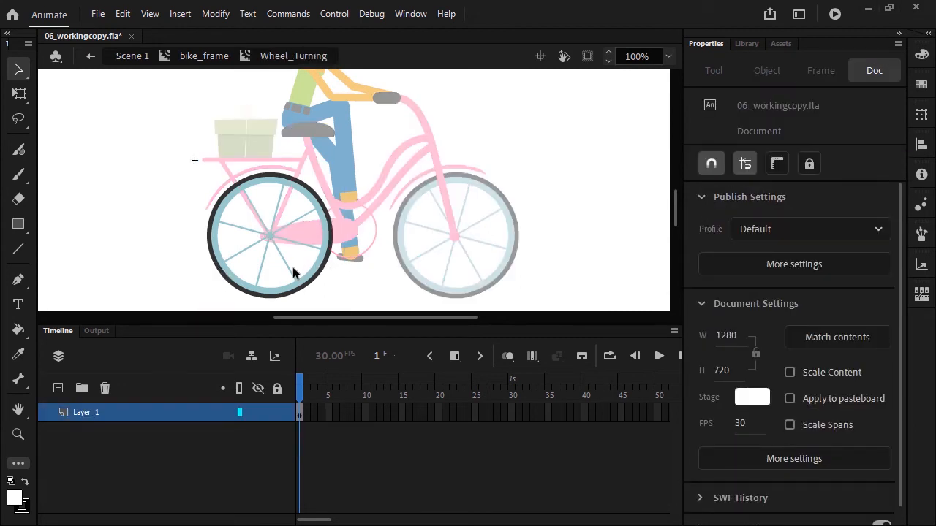
Create a motion tween on the Wheel instance in the Wheel_Turning symbol
left_click(230, 285)
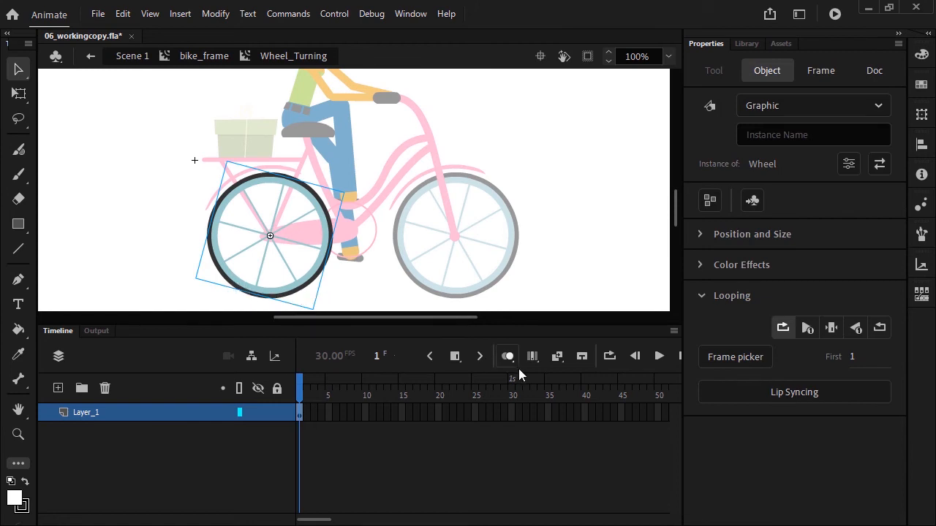
left_click(557, 357)
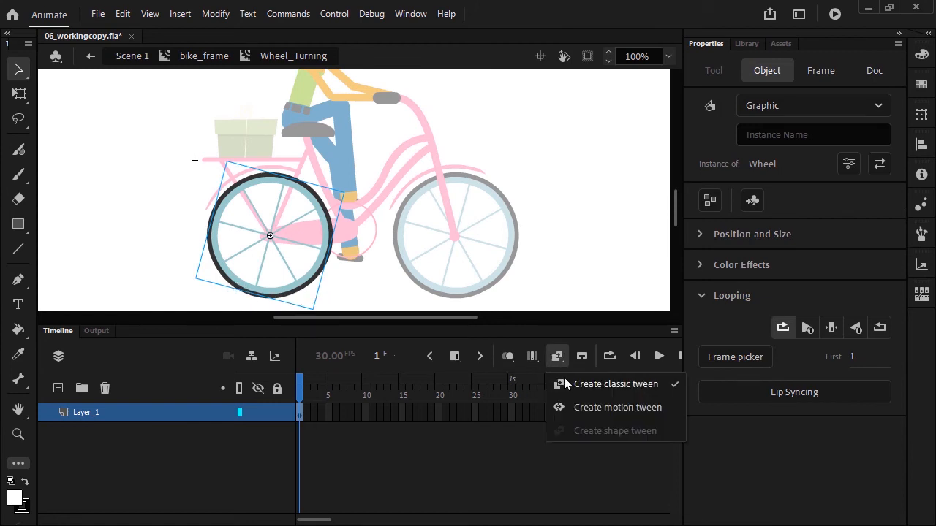
left_click(596, 409)
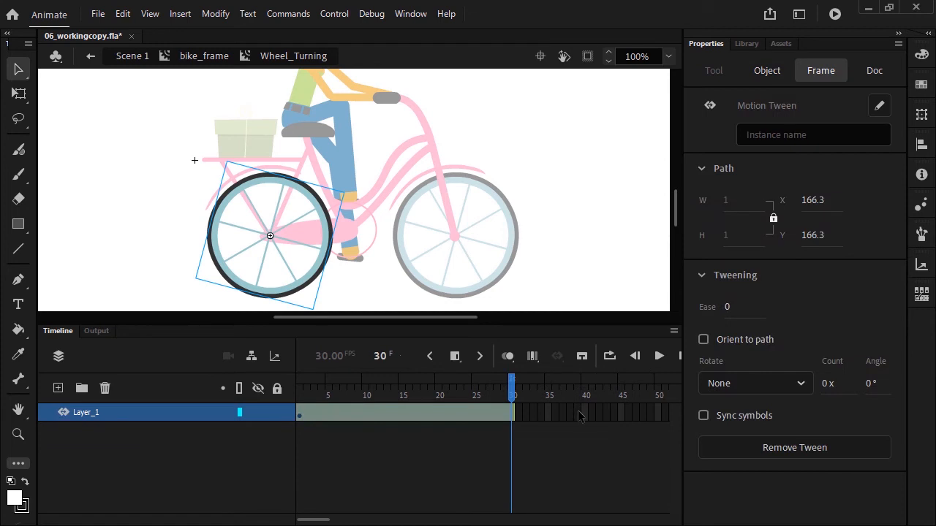
Set the rear wheel's motion tween in Wheel_Turning to rotate clockwise once, and play the animation to check it
left_click(433, 417)
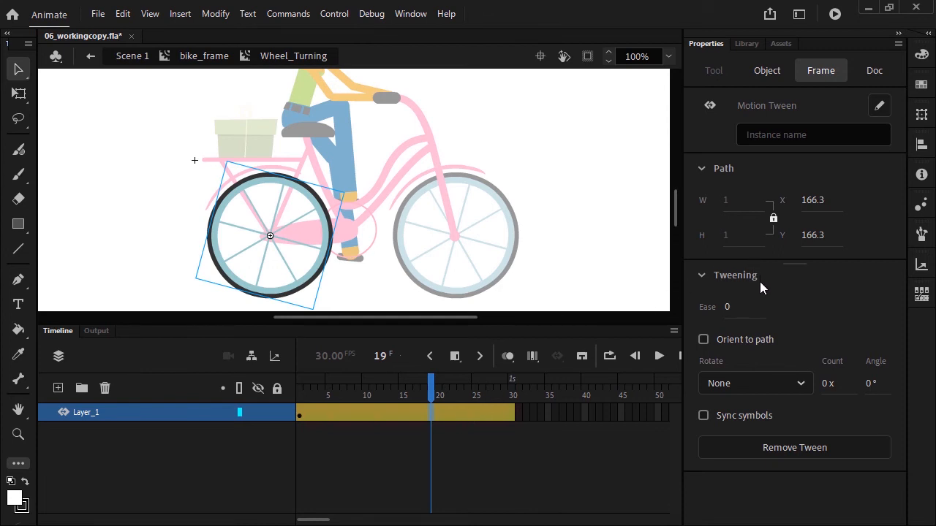
left_click(779, 383)
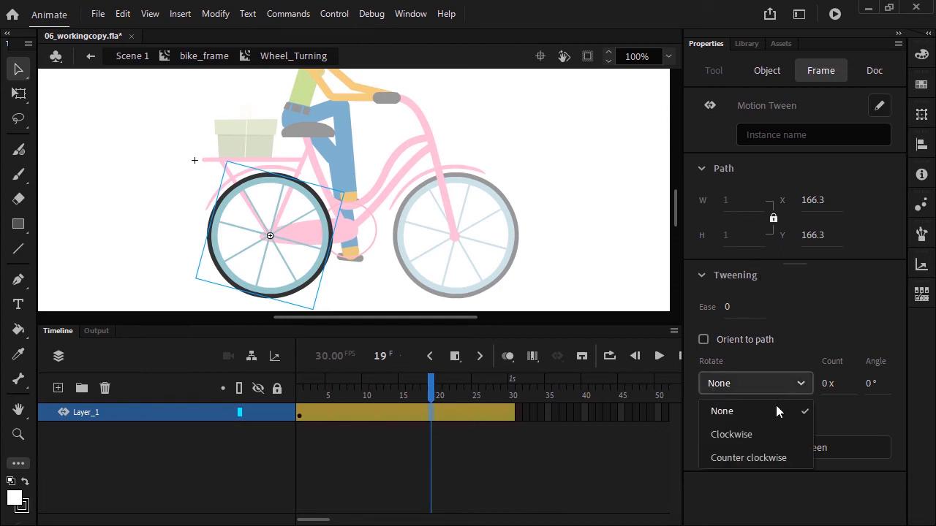
left_click(769, 438)
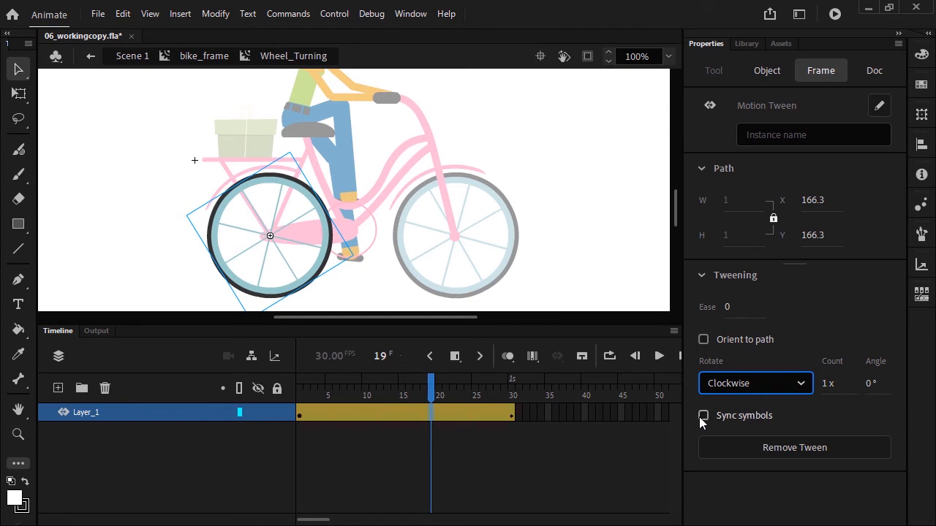
left_click(658, 356)
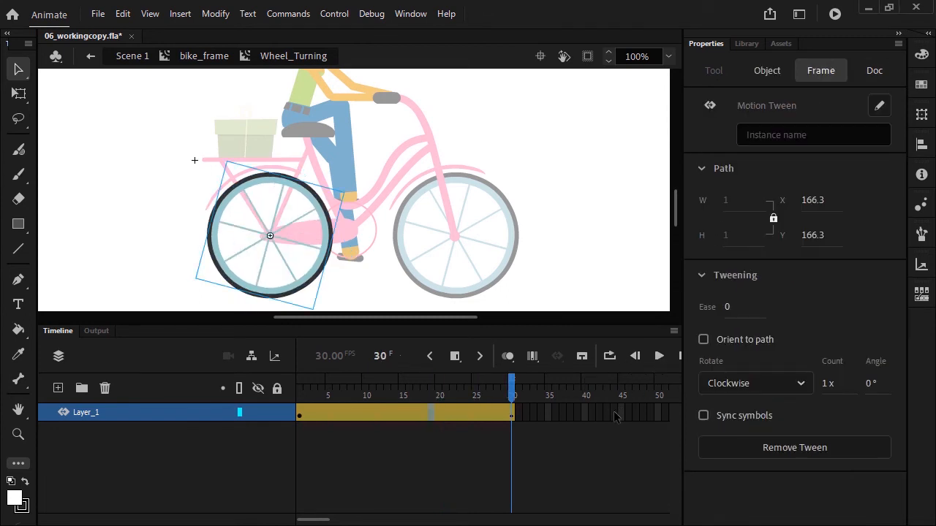
left_click(658, 356)
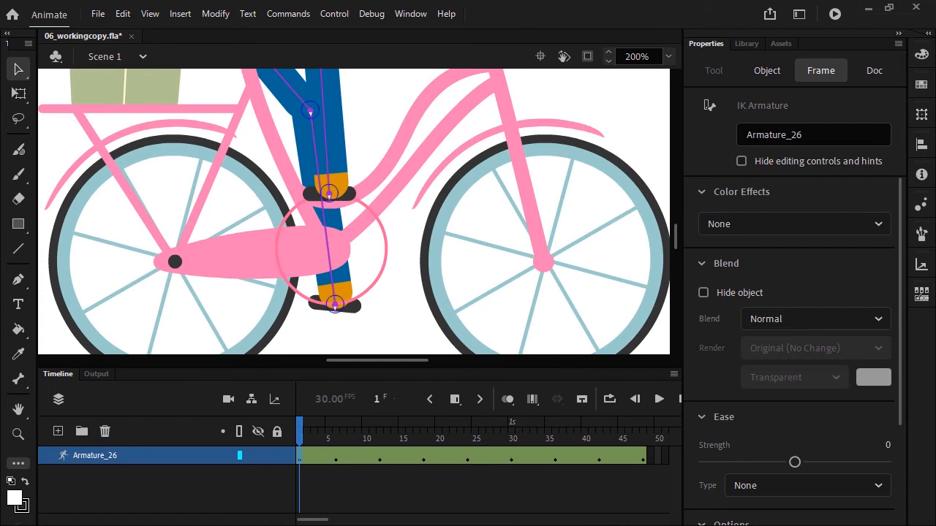
Open the crank_animation symbol from the library and create a motion tween on its crank instance
left_click(747, 43)
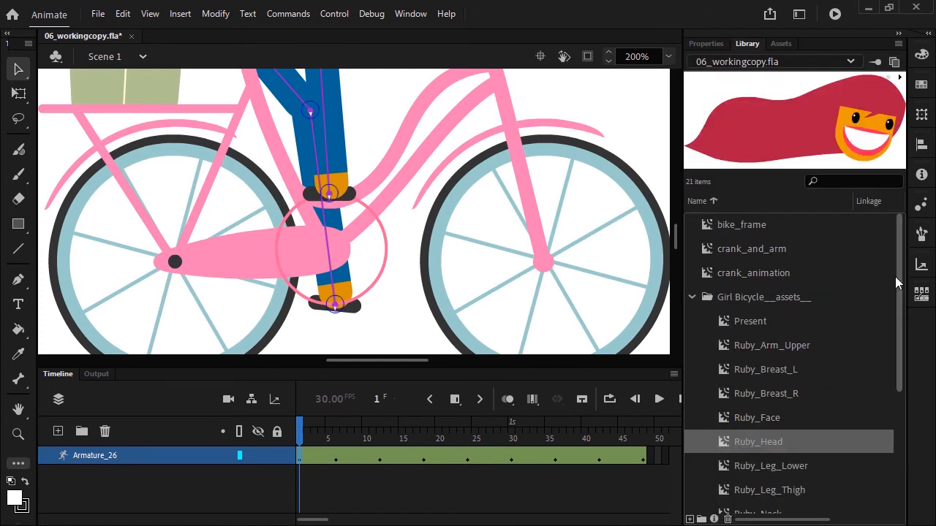
double_click(707, 274)
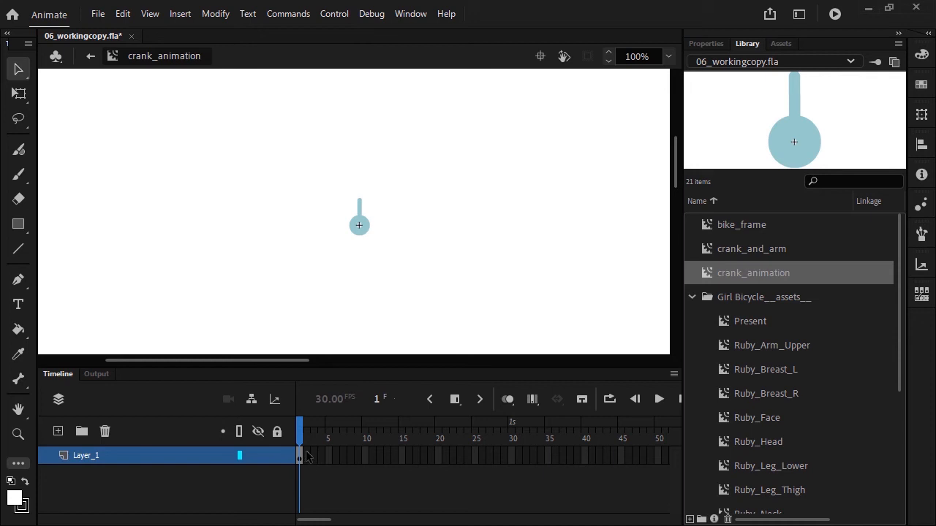
left_click(363, 218)
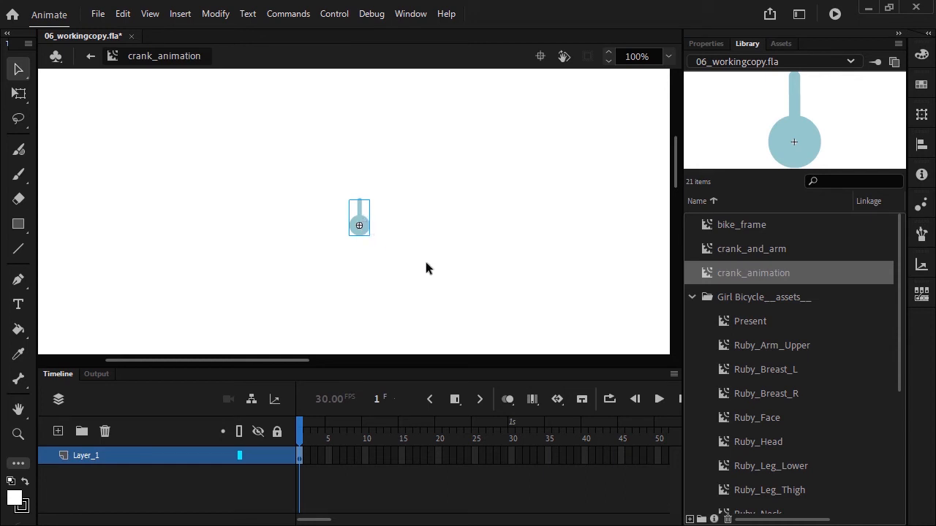
left_click(555, 400)
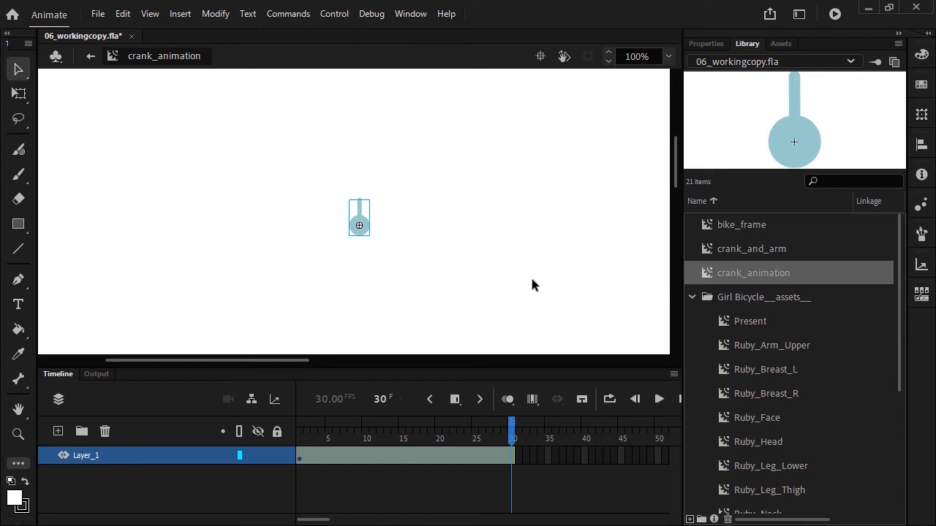
Extend the crank's motion tween to frame 48
left_click(643, 456)
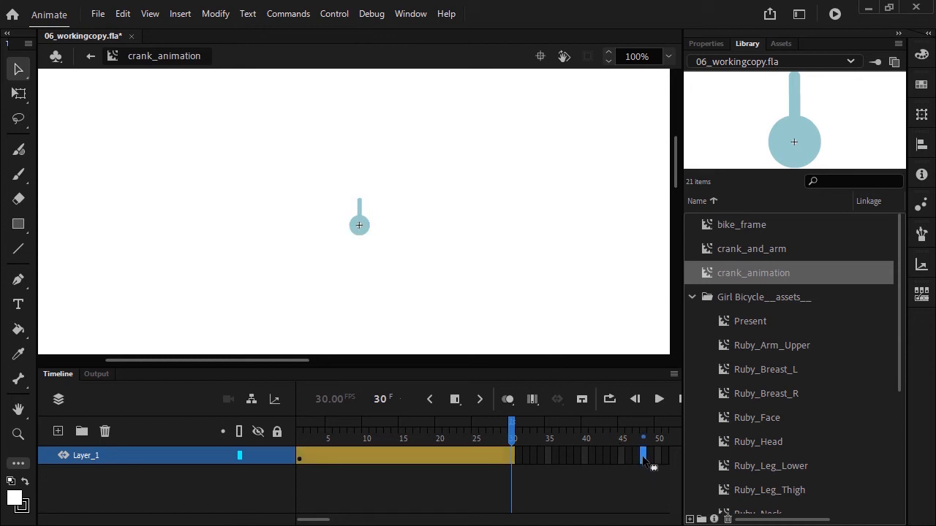
left_click(455, 401)
key("F5")
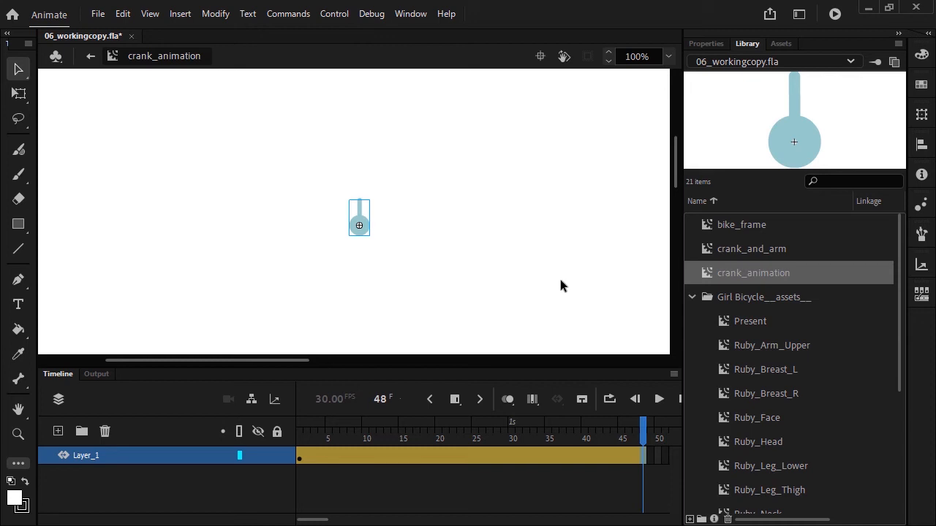
Set the crank's motion tween to rotate clockwise 1 time
left_click(429, 457)
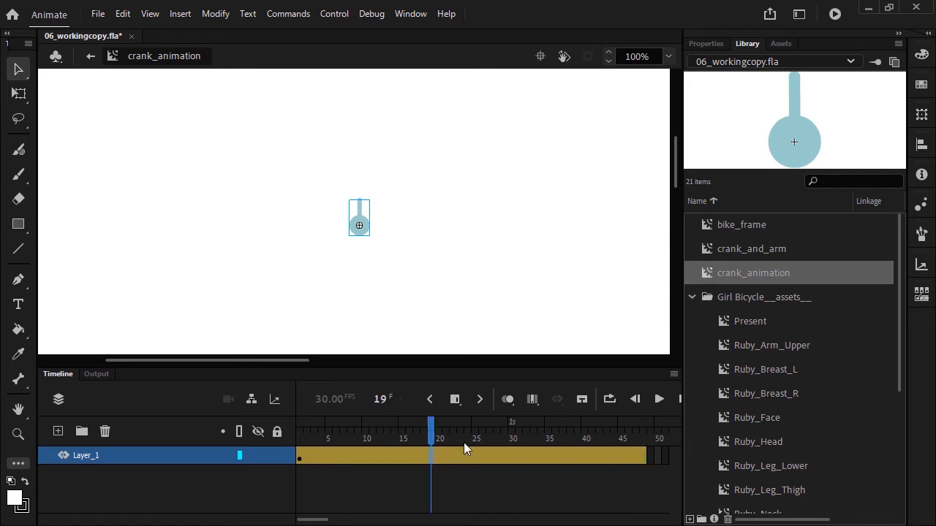
left_click(704, 43)
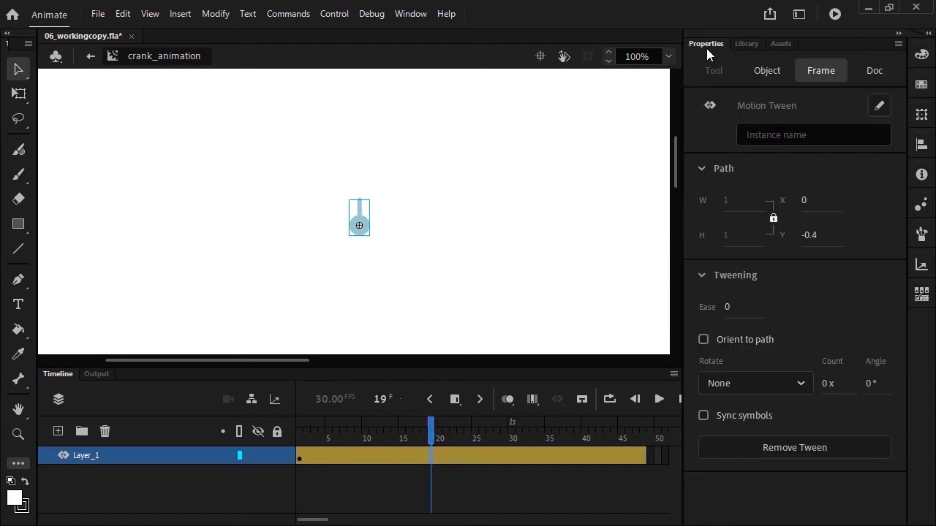
left_click(753, 382)
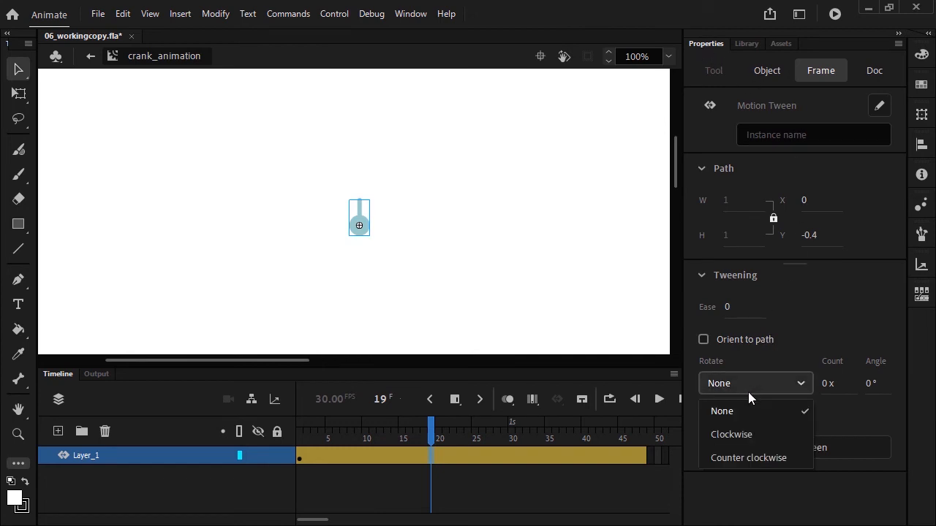
left_click(732, 434)
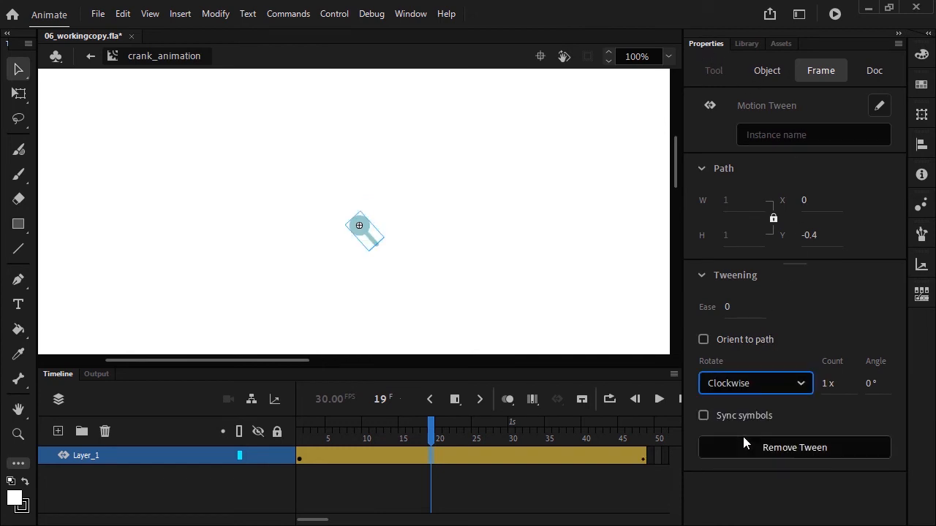
left_click(809, 413)
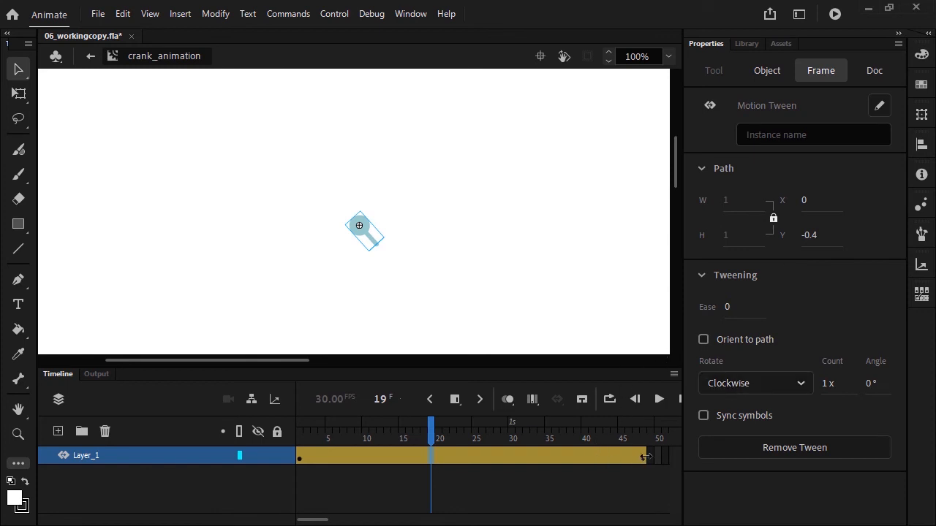
Extend the crank's tween span to frame 49 and insert a keyframe at frame 48
left_click_drag(646, 459, 655, 458)
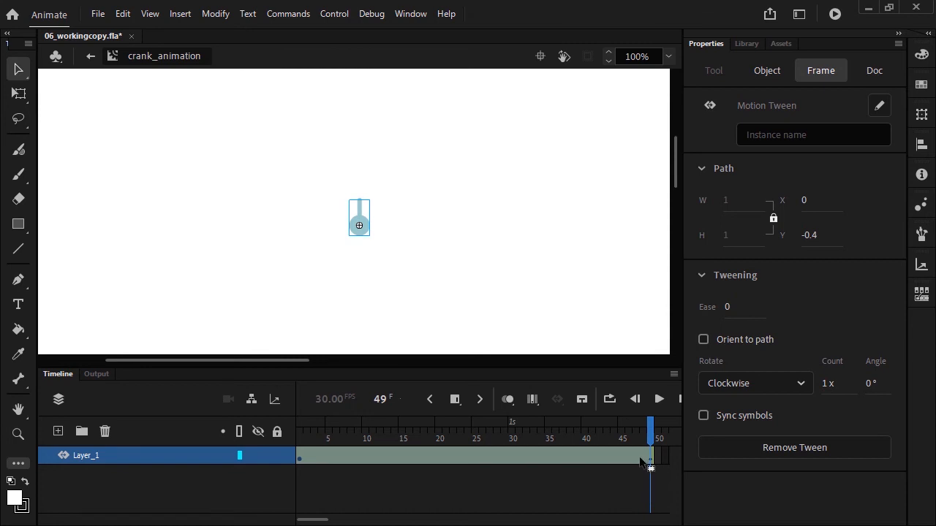
left_click(641, 458)
left_click(640, 462)
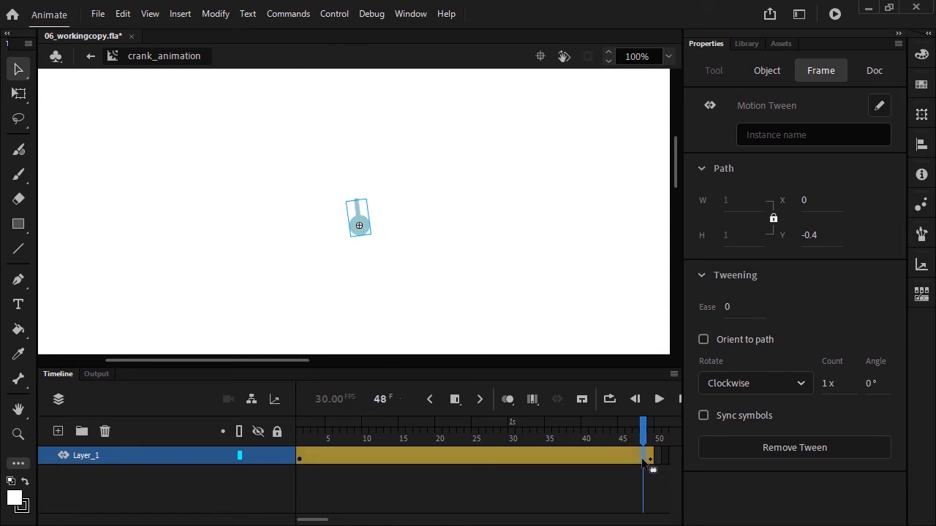
left_click(455, 400)
left_click(472, 426)
Remove frame 49 from the crank's tween span
left_click(651, 459)
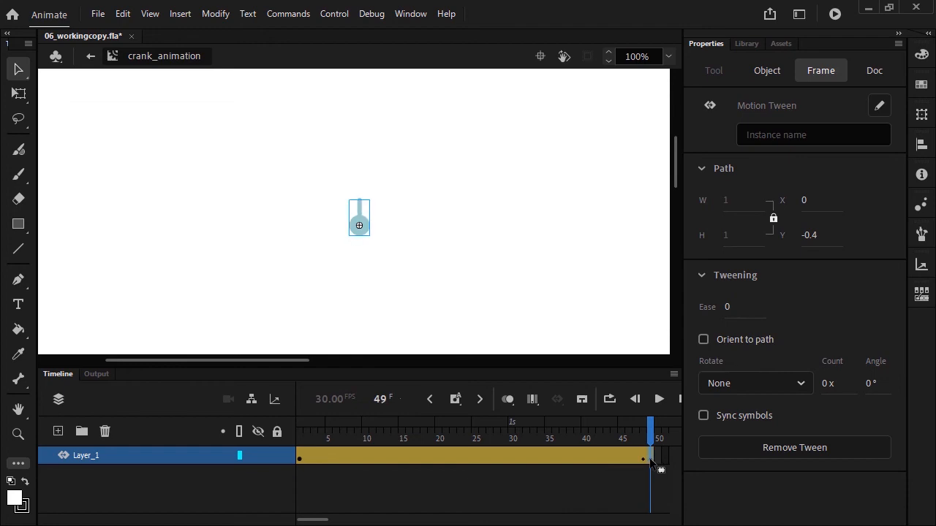
right_click(649, 460)
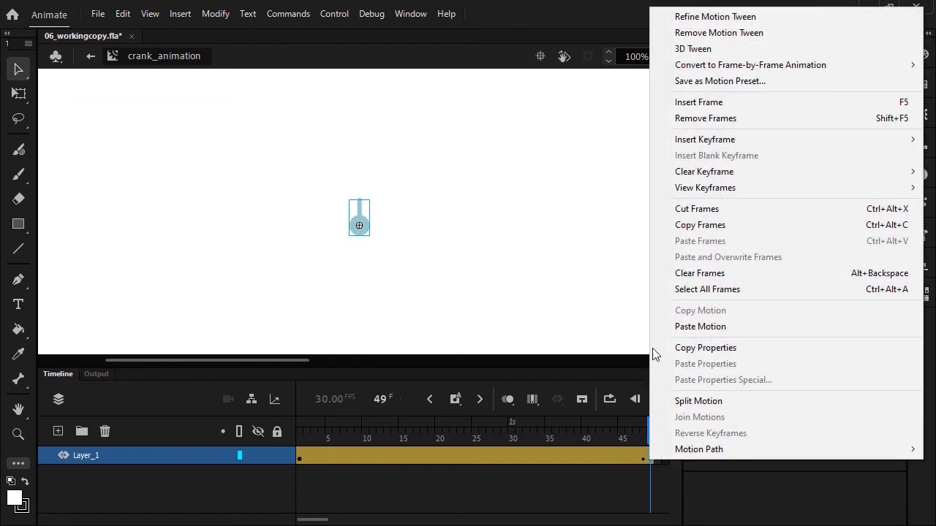
left_click(701, 120)
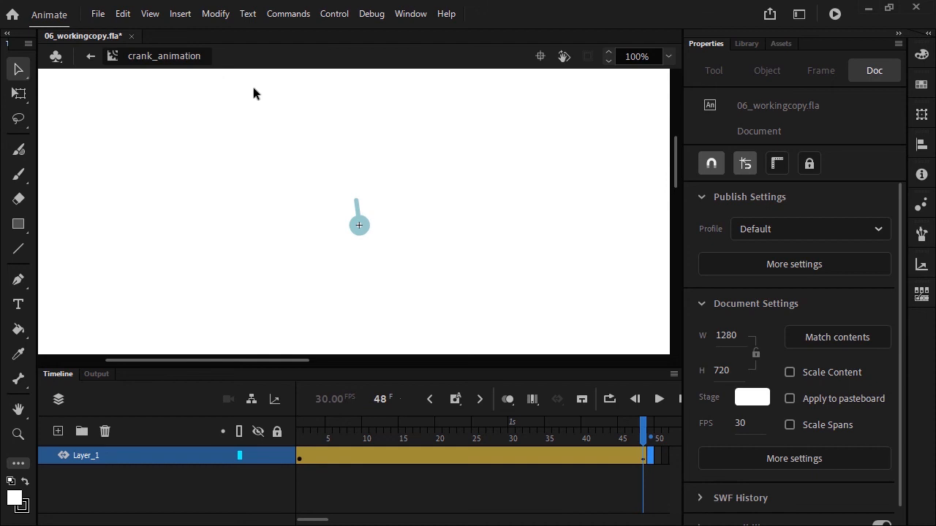
Open the bike_frame symbol and place a crank_animation instance at the chainring's center on the front_pedal layer
left_click(743, 46)
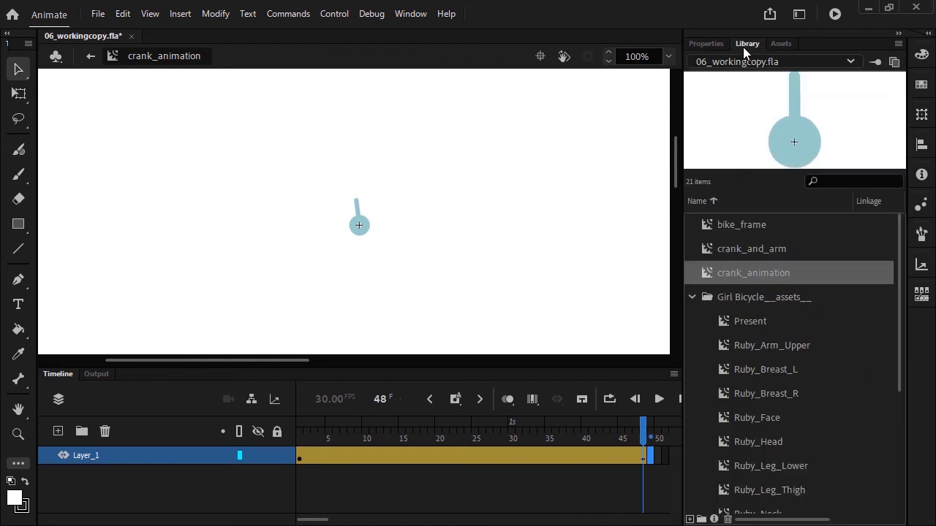
double_click(707, 221)
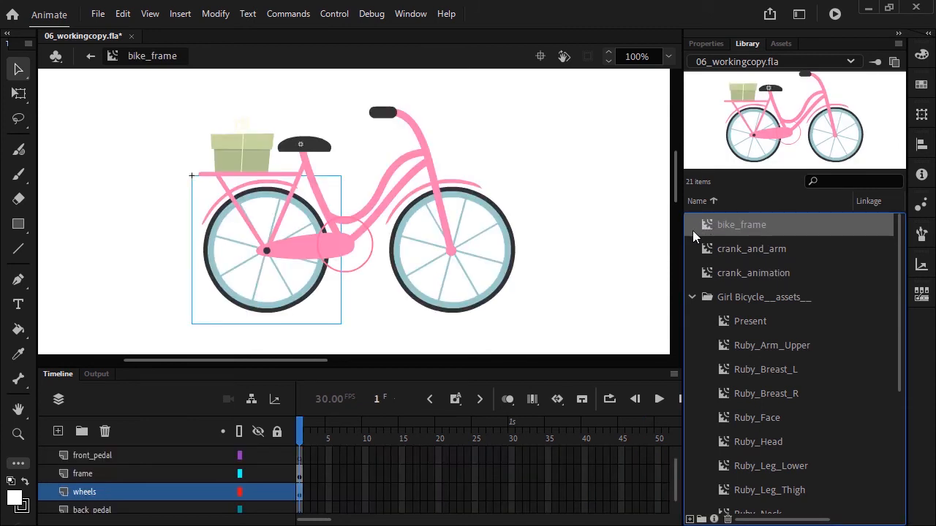
left_click(707, 273)
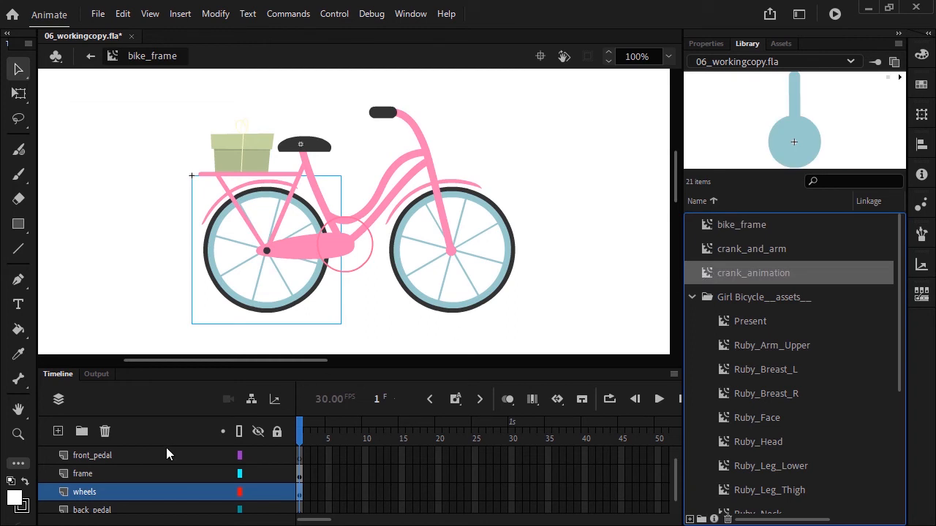
left_click(137, 454)
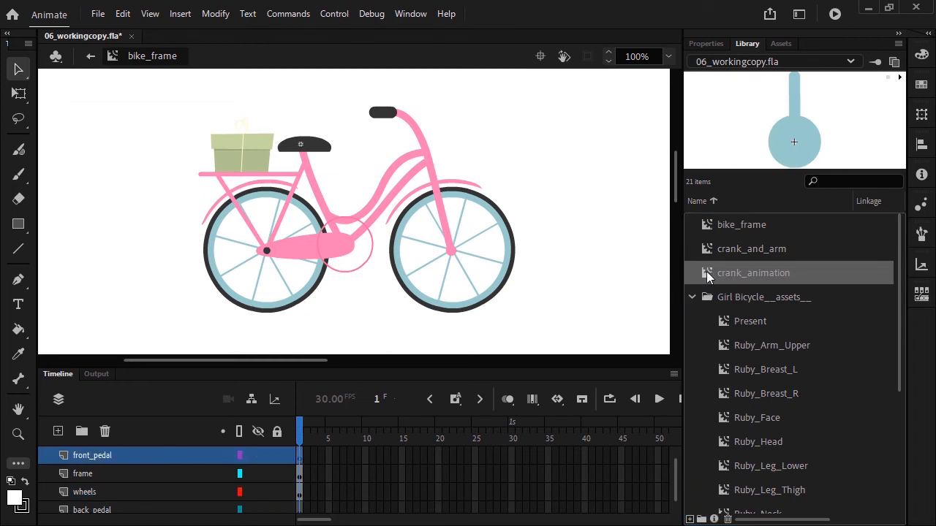
left_click_drag(707, 276, 351, 248)
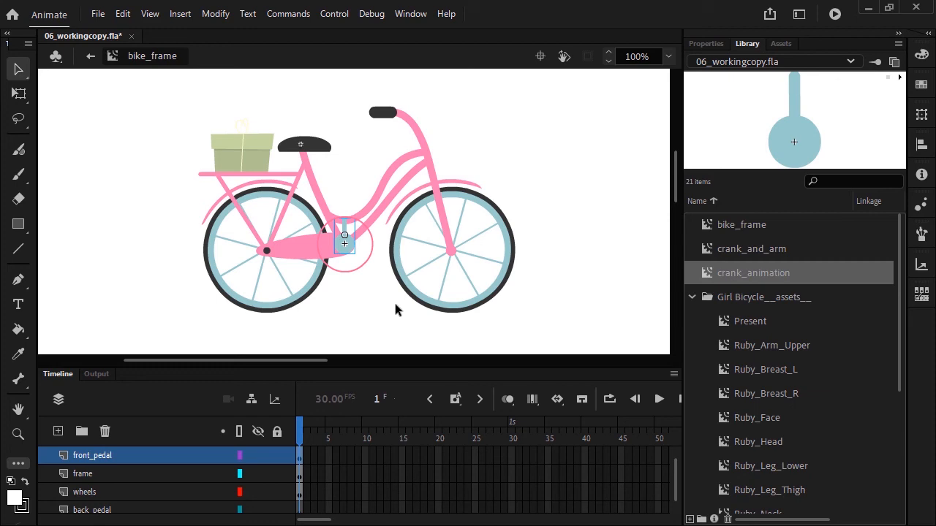
Copy the front crank instance and paste it in place on the back_pedal layer
right_click(340, 245)
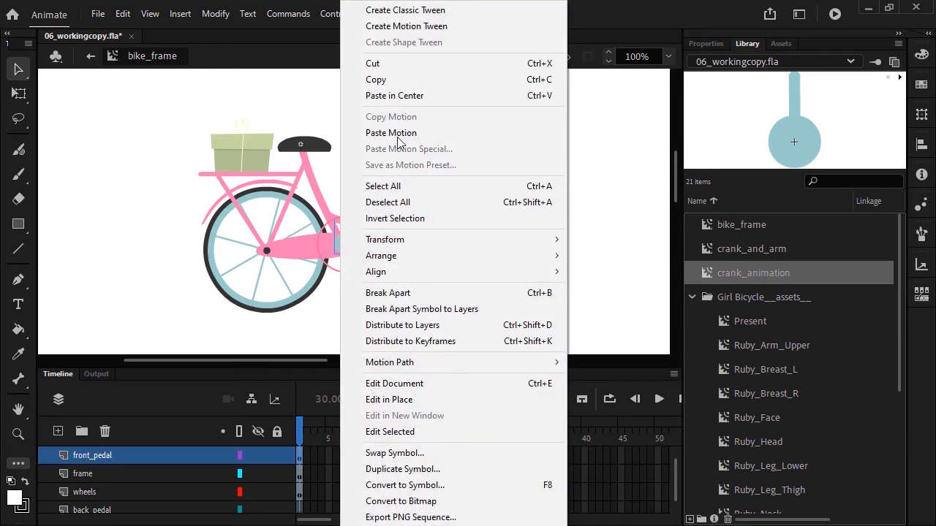
left_click(407, 79)
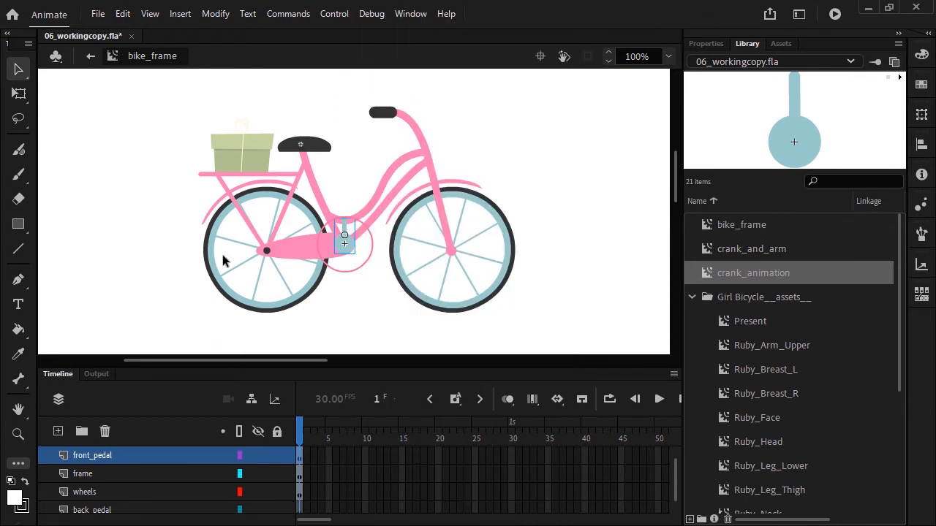
left_click(119, 511)
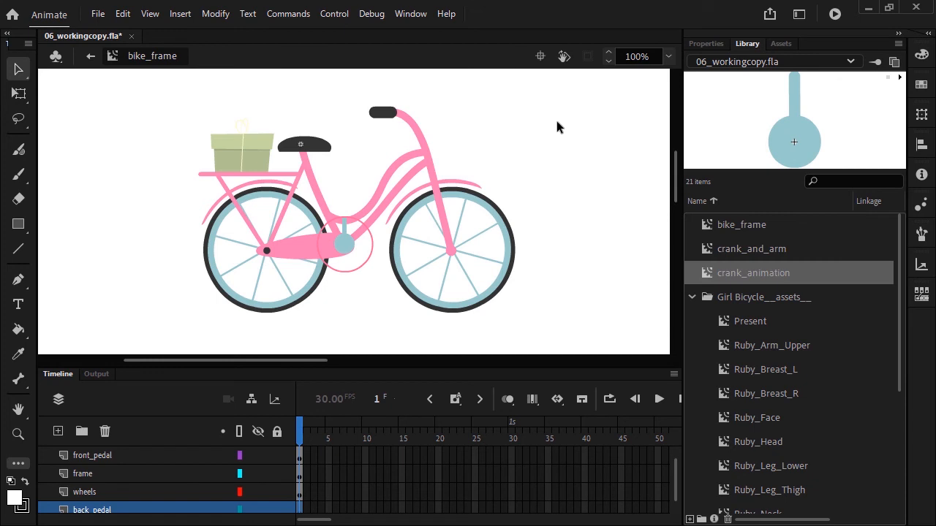
left_click(122, 14)
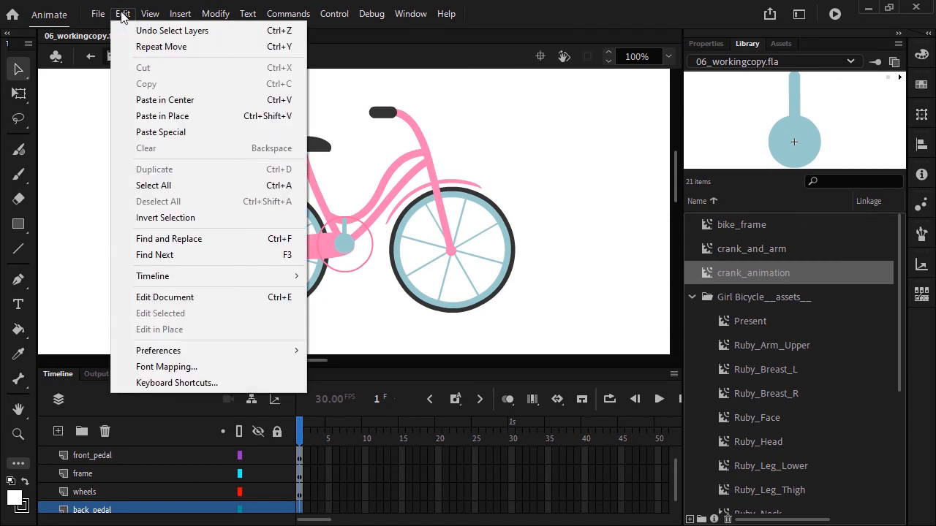
left_click(203, 117)
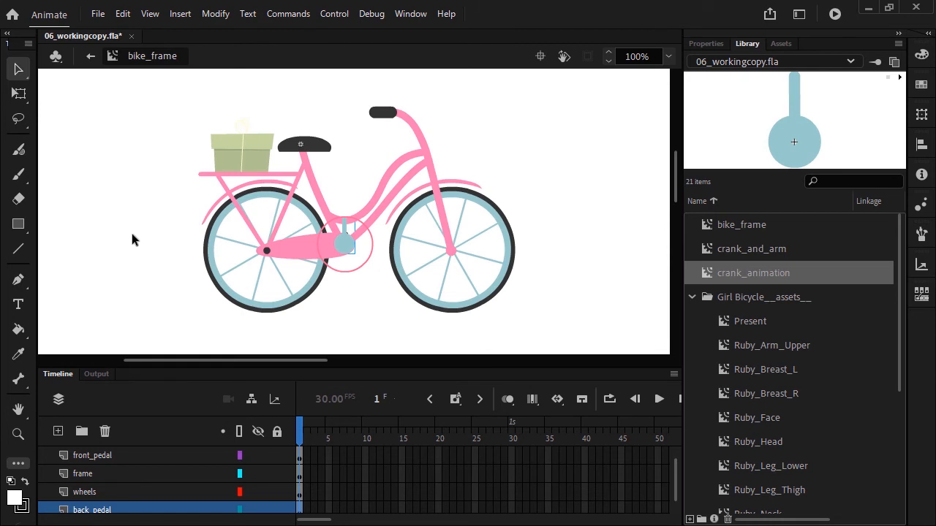
Move the back crank's transformation point to the center of its round hub and flip the crank vertically
left_click(20, 92)
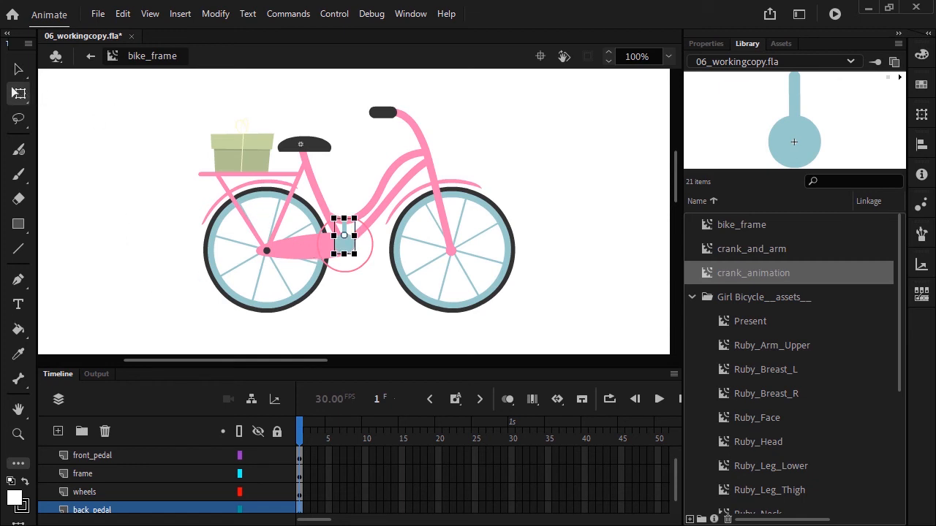
double_click(344, 236)
left_click(214, 15)
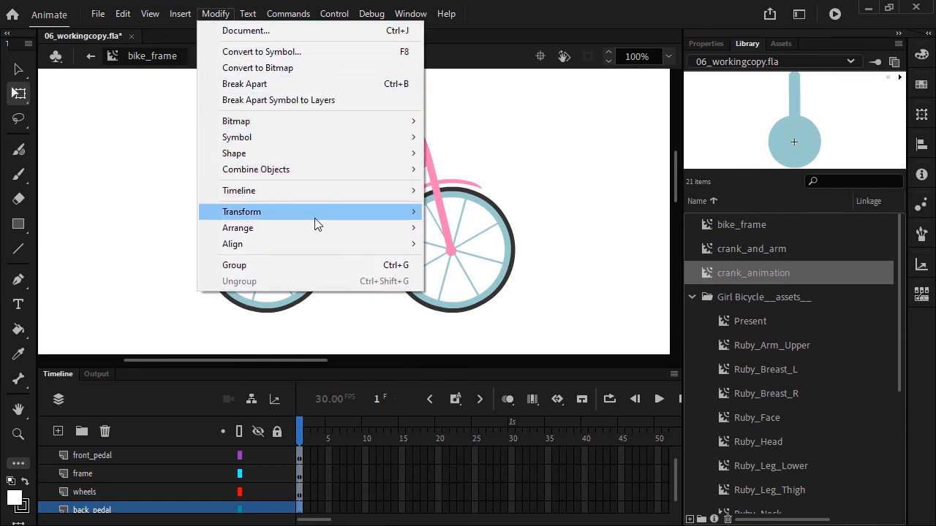
mouse_move(315, 212)
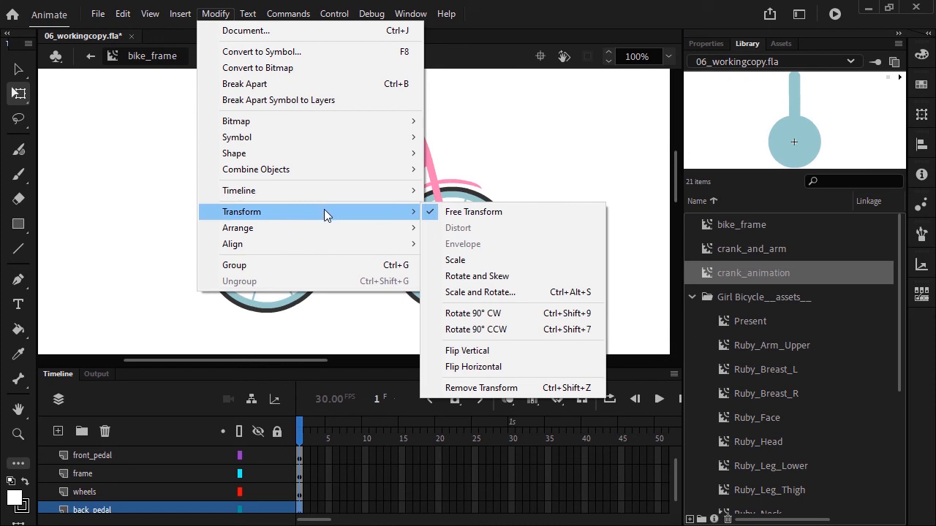
left_click(501, 351)
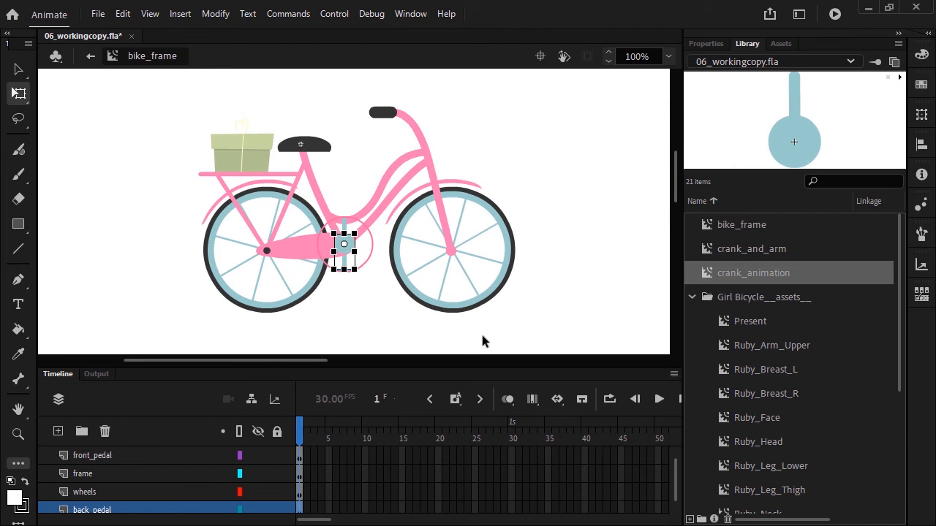
Flip the selected back pedal crank horizontally
left_click(221, 14)
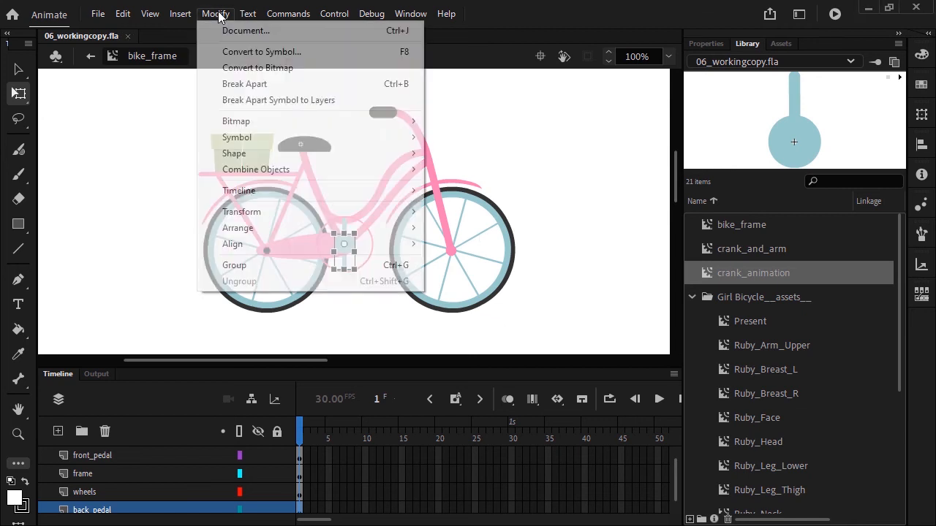
mouse_move(324, 212)
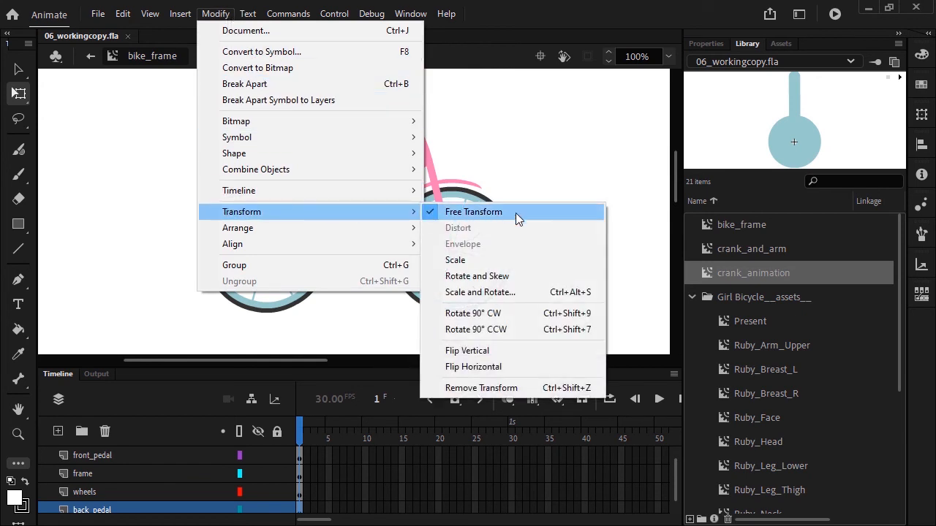
left_click(510, 370)
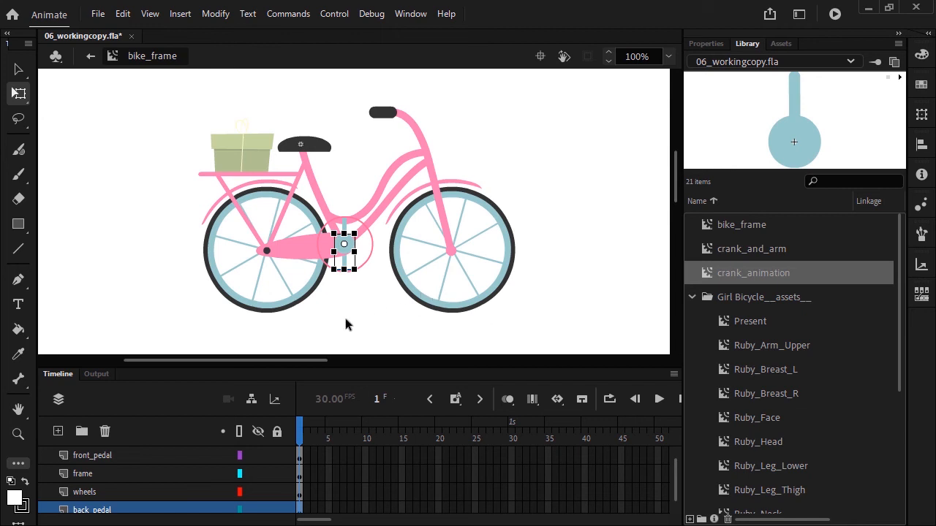
Change the type of the rotation_guide layer in the bike_frame symbol to Guide
left_click_drag(231, 369, 237, 334)
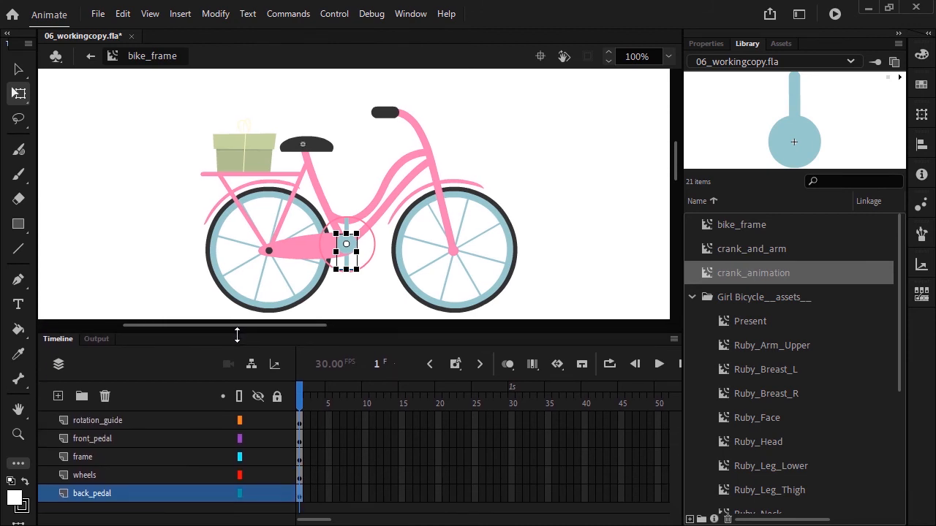
right_click(63, 424)
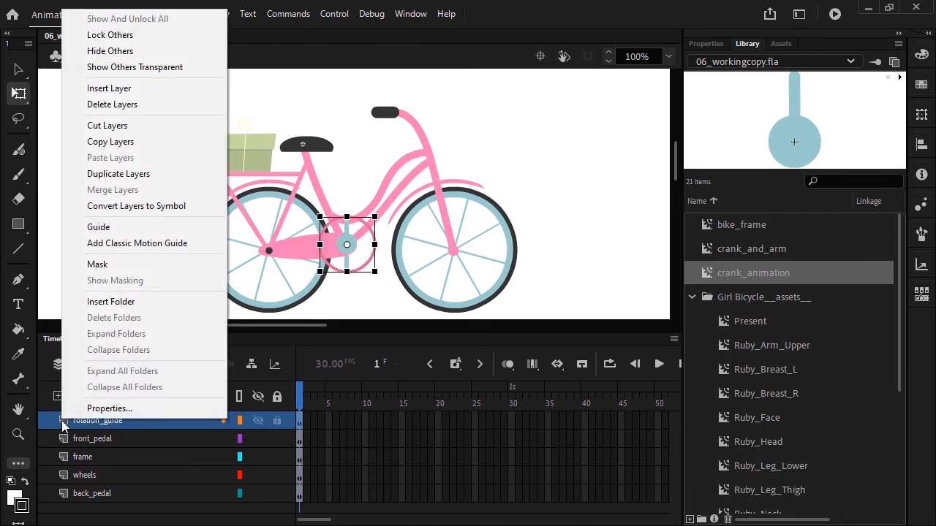
left_click(97, 408)
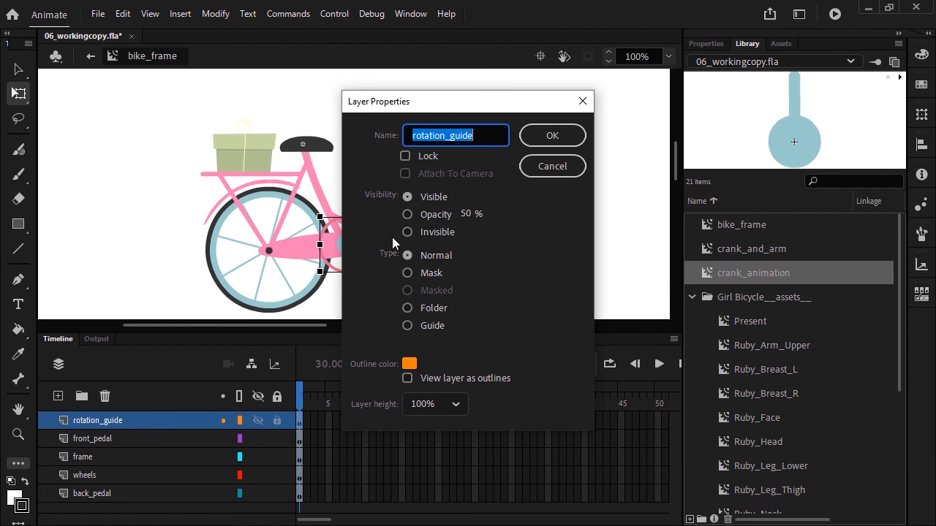
left_click(407, 326)
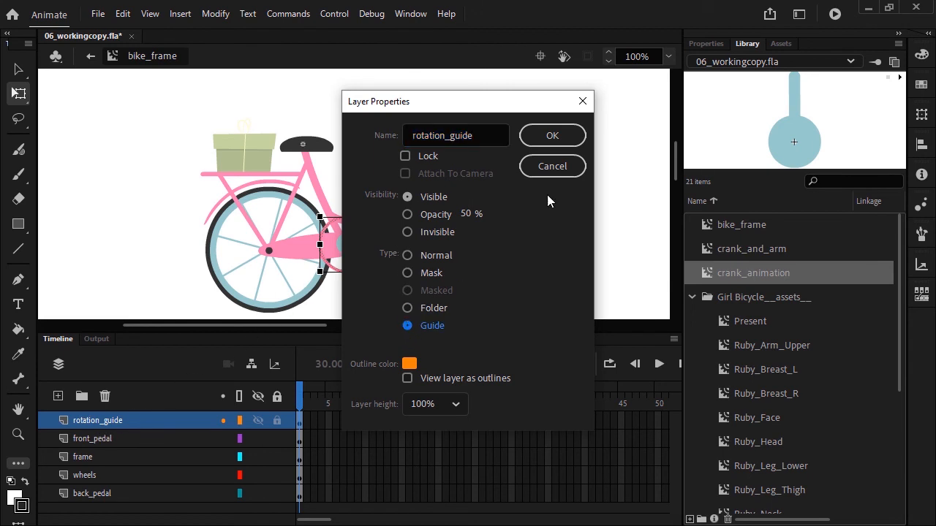
left_click(558, 136)
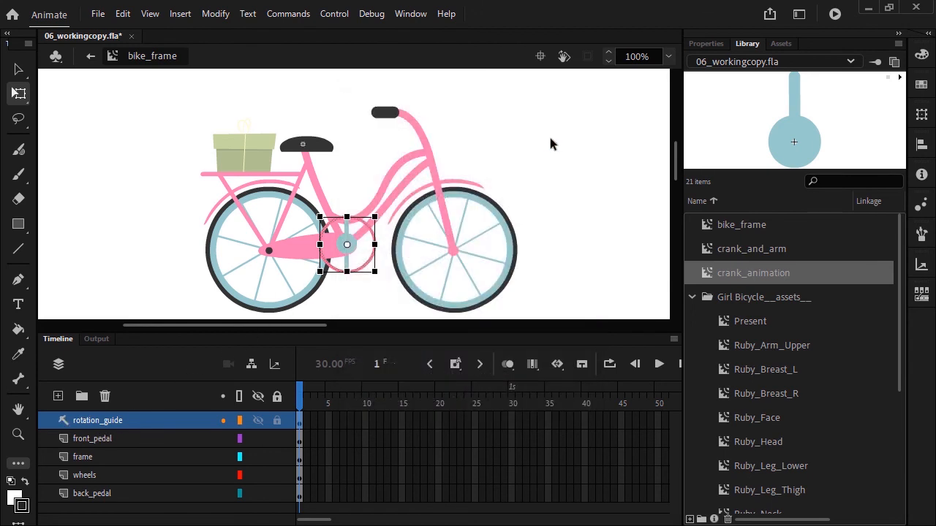
Return to the main scene and test the movie
left_click(91, 57)
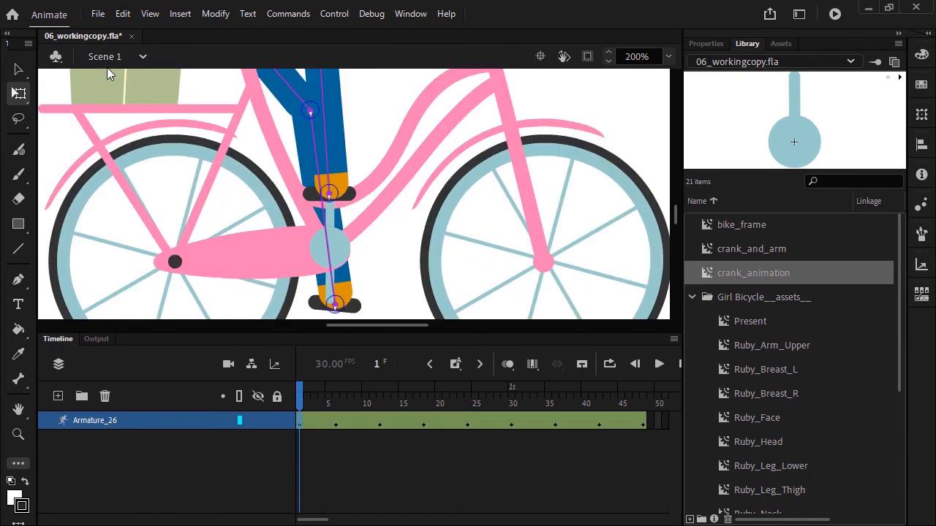
left_click(834, 14)
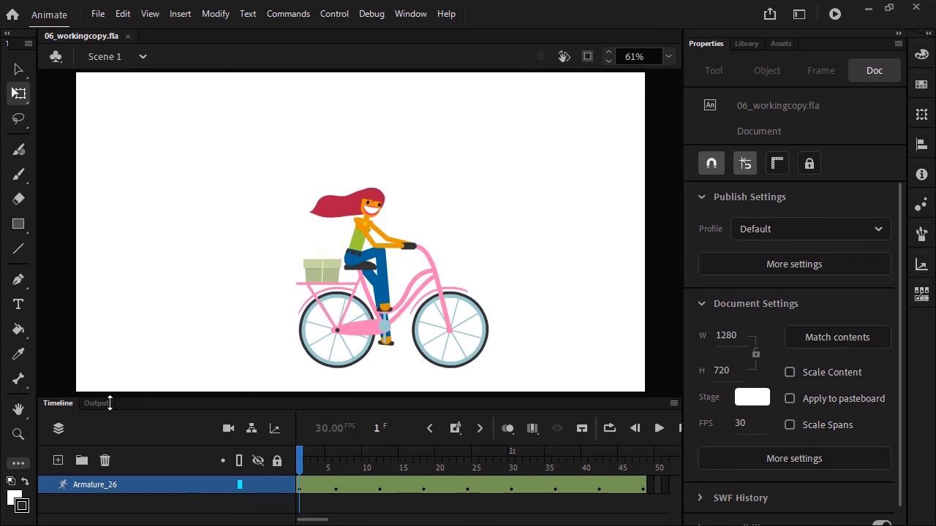
Convert the Armature_26 layer to a movie clip symbol named Ruby_bike_animation and save the document
left_click(134, 484)
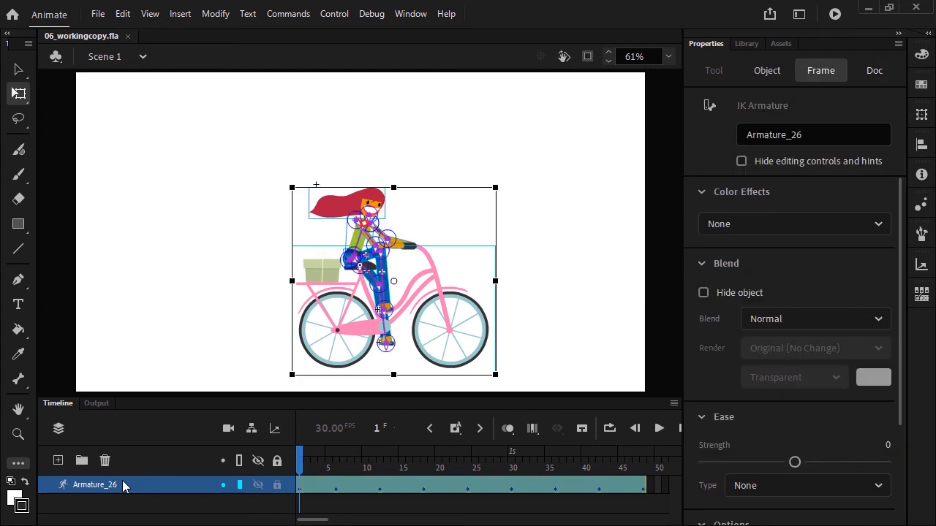
right_click(139, 486)
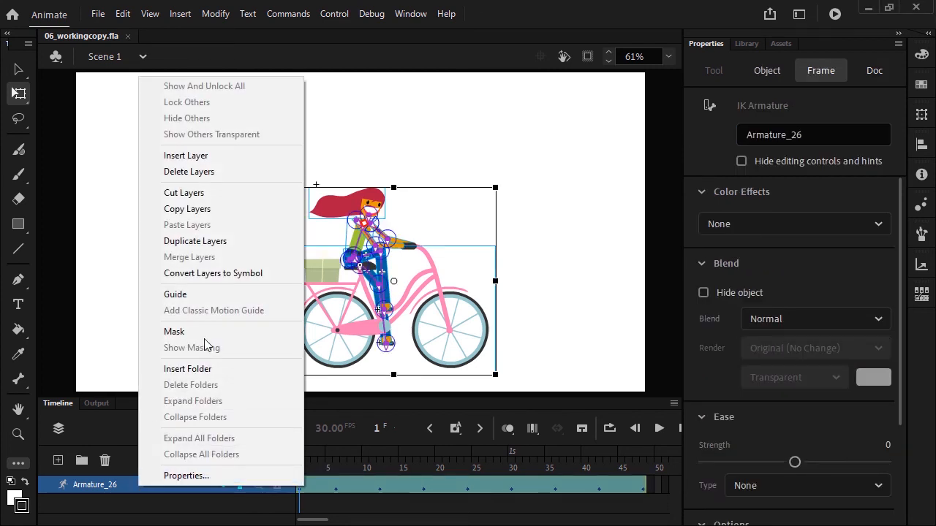
left_click(271, 274)
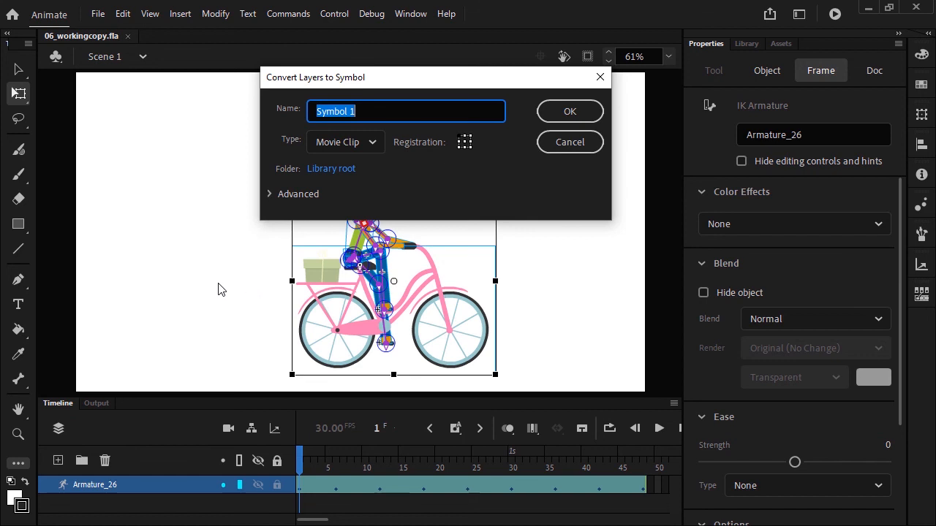
type("Ru")
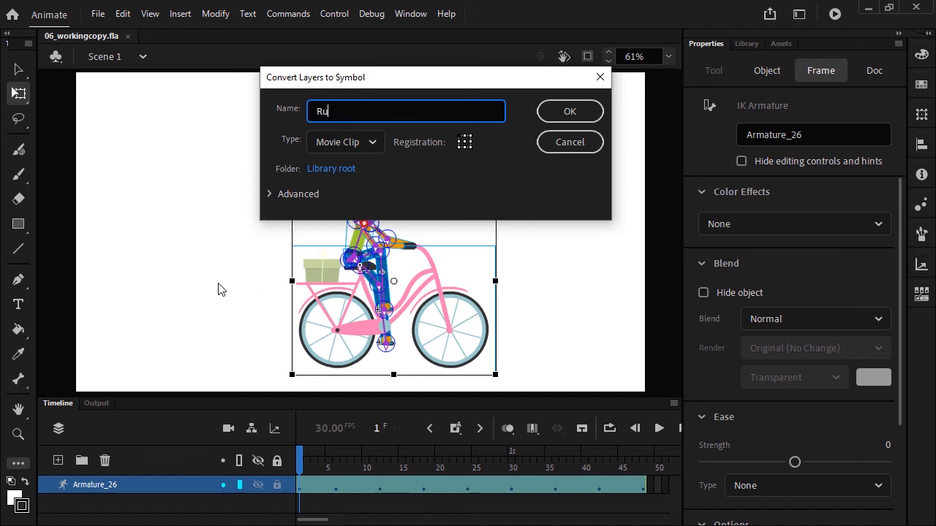
type("by_bike_animation")
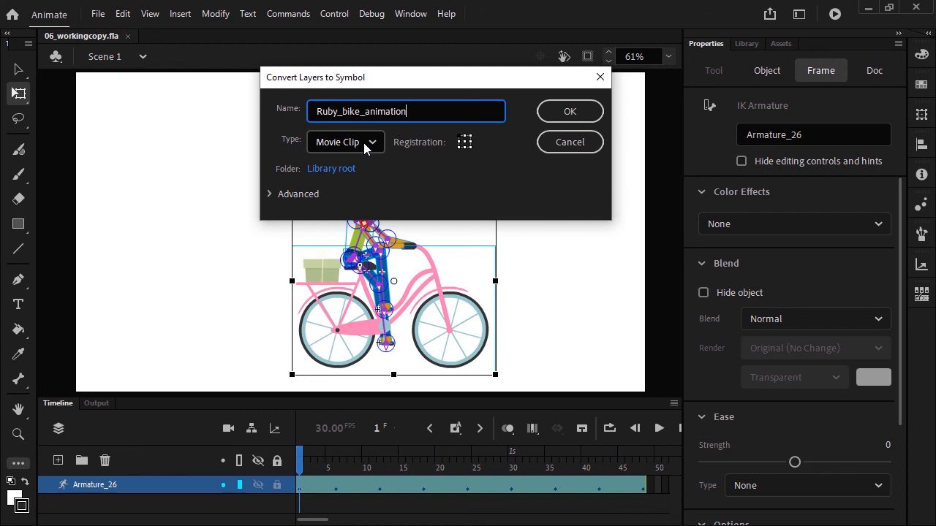
left_click(564, 113)
key("ctrl+s")
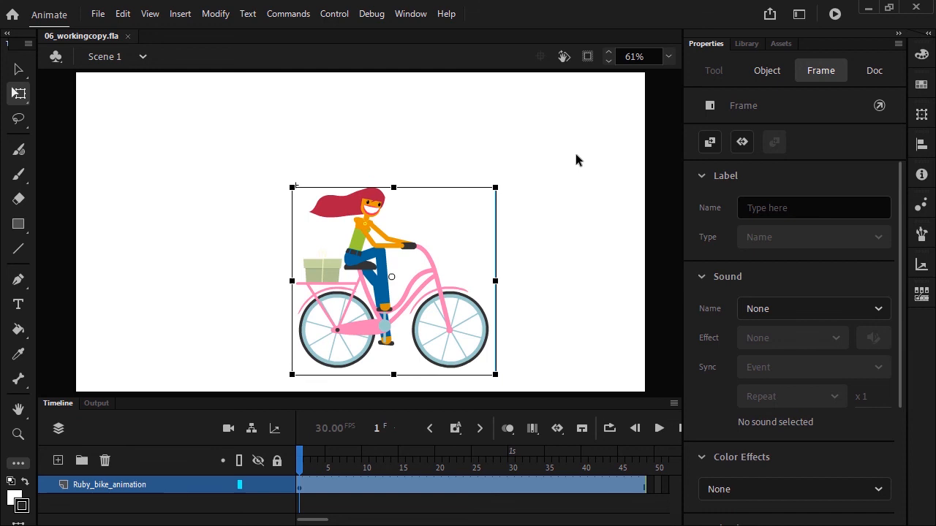
Save the Ruby_bike_animation symbol as an asset with objects, bones and motion, and show it among the custom animated assets
left_click(747, 44)
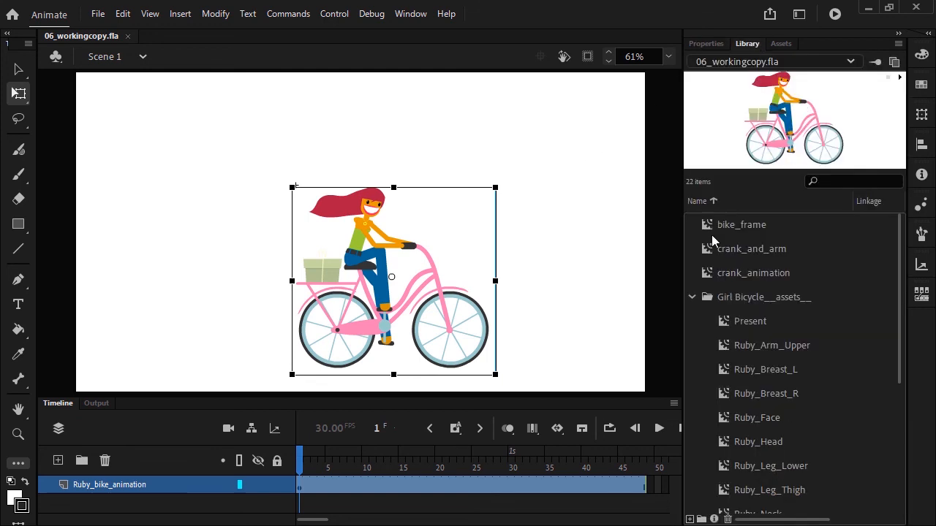
left_click(690, 298)
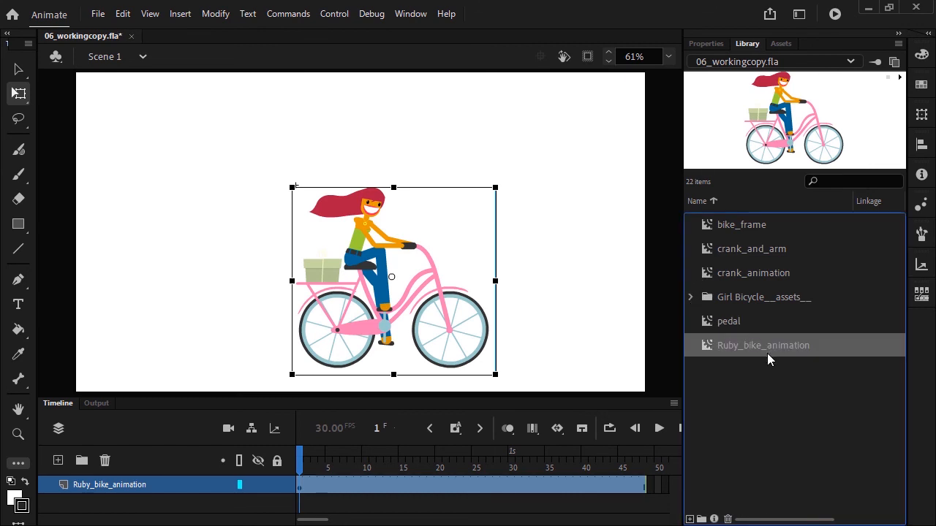
right_click(740, 344)
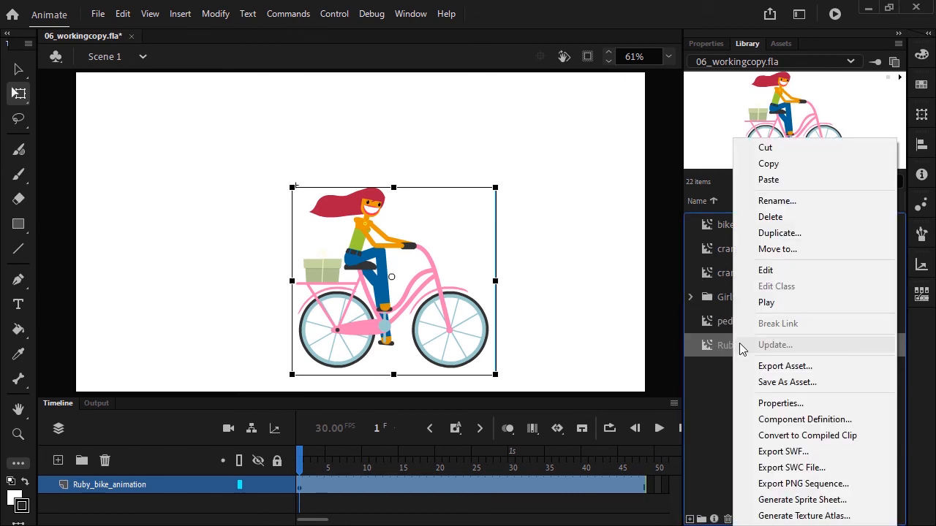
left_click(829, 384)
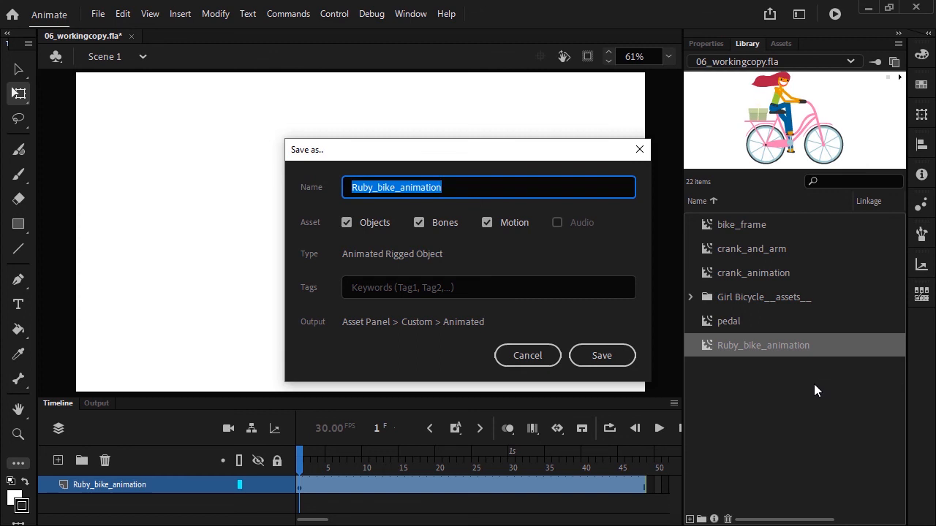
left_click(486, 286)
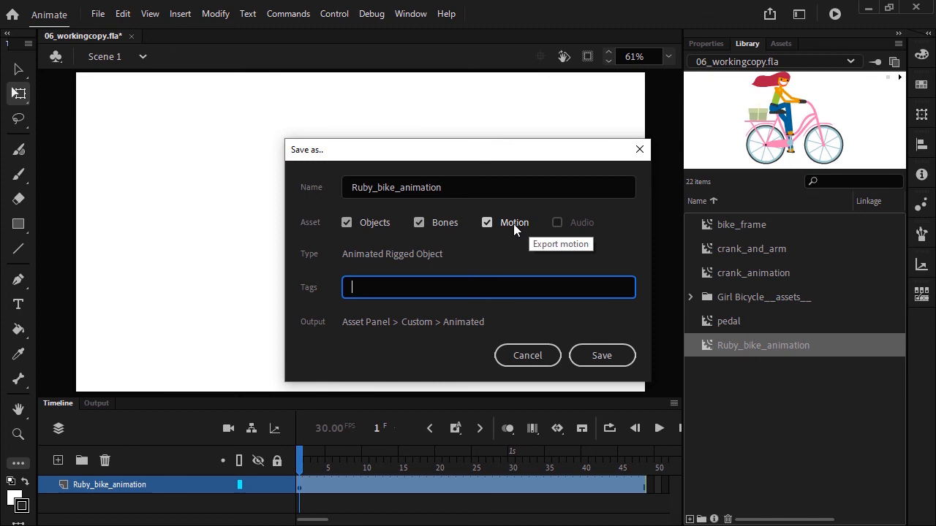
left_click(600, 355)
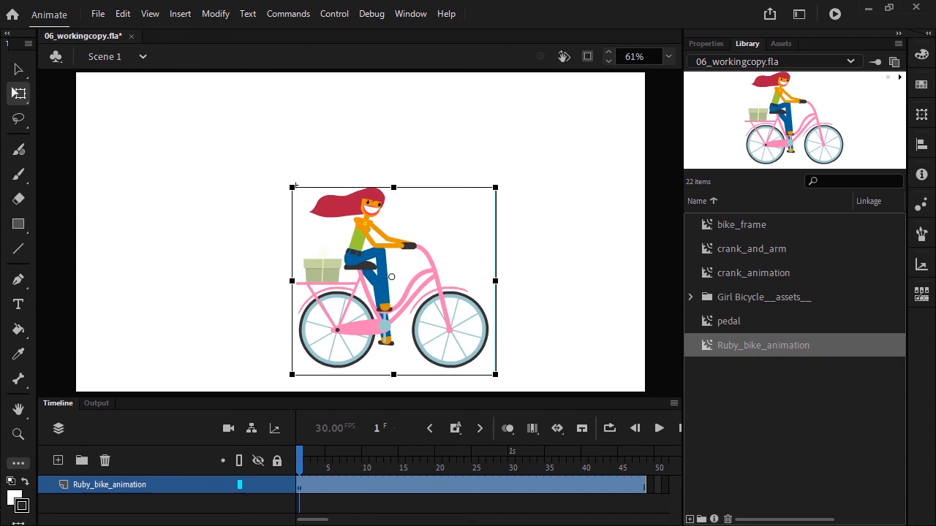
left_click(781, 44)
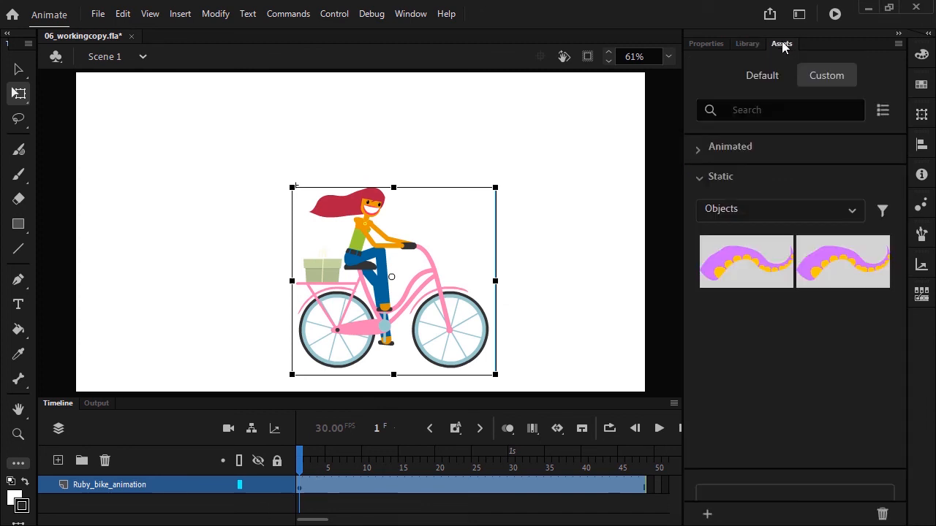
left_click(737, 147)
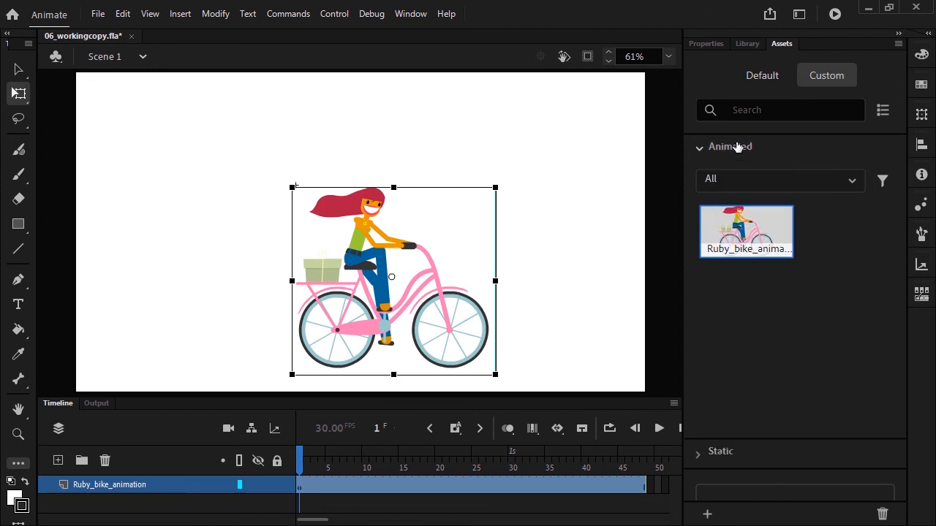
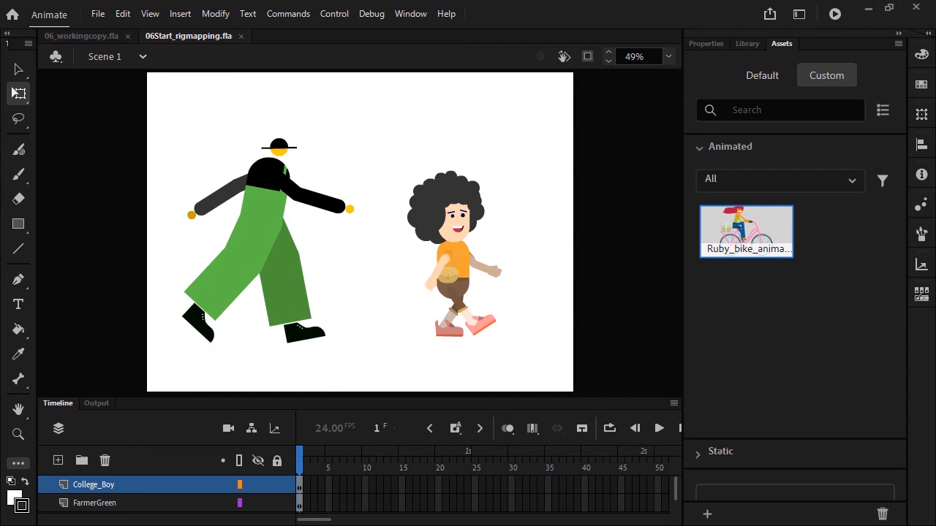
Set both filters of the default animated assets to All
left_click(763, 77)
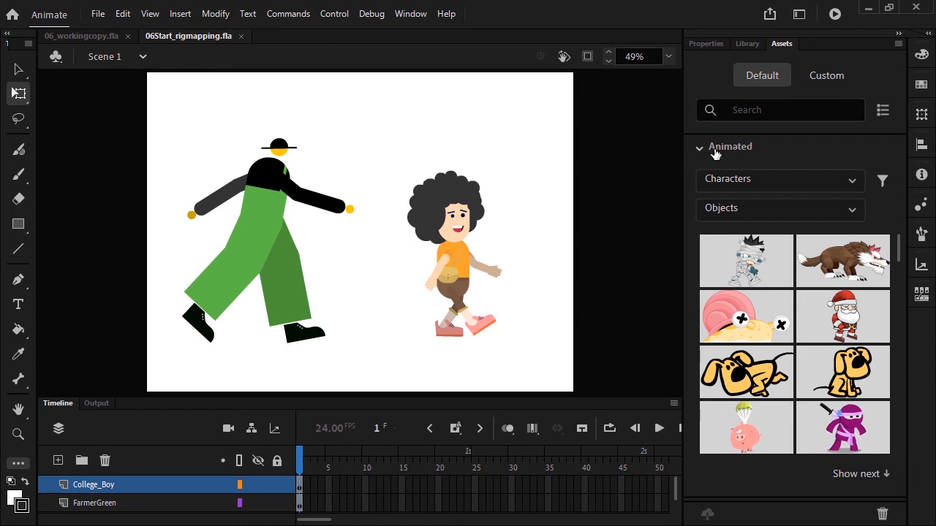
left_click(753, 182)
left_click(740, 276)
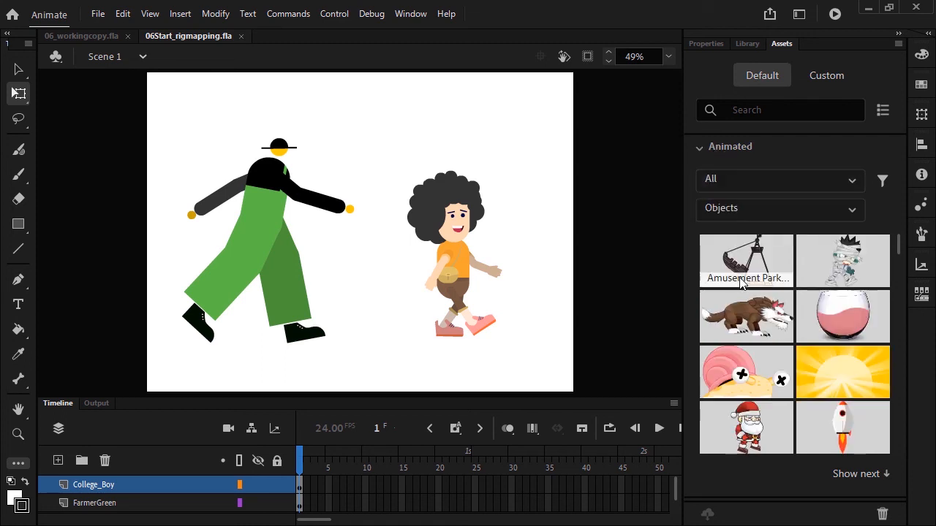
left_click(740, 210)
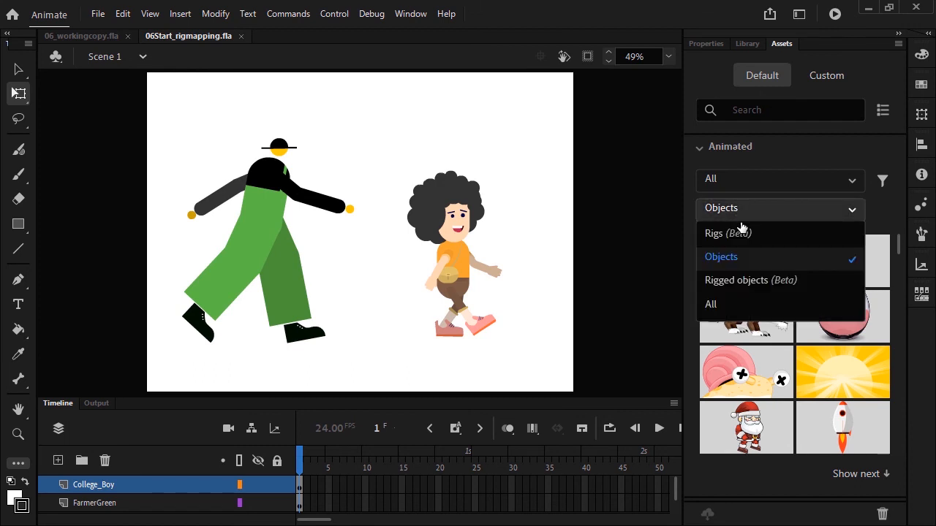
left_click(720, 303)
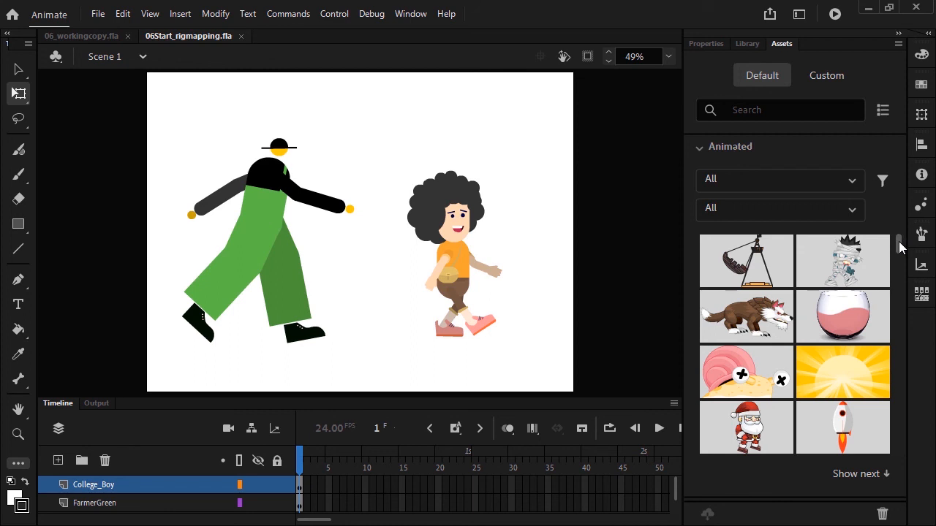
Apply the Farmer Green Walk_Side rig to the farmer in green and map its Hip root node to his hip
left_click_drag(900, 247, 877, 354)
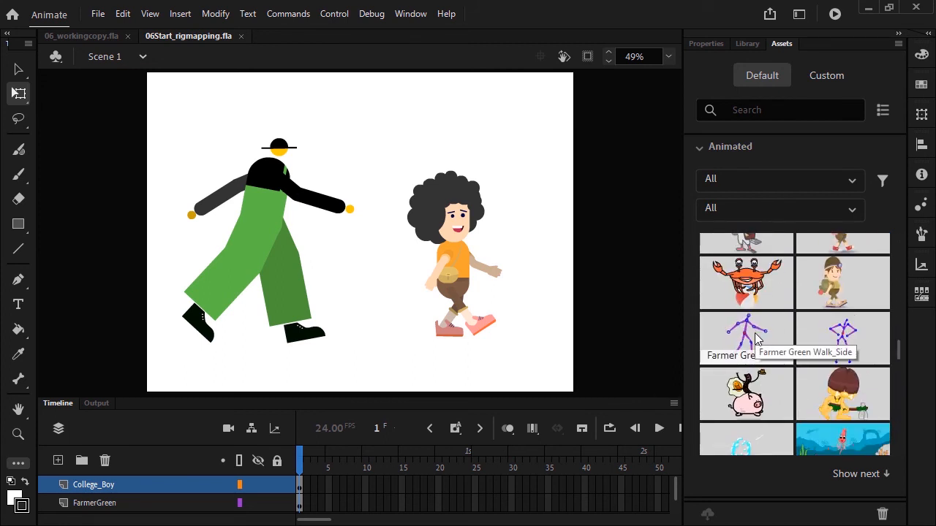
left_click_drag(767, 335, 259, 223)
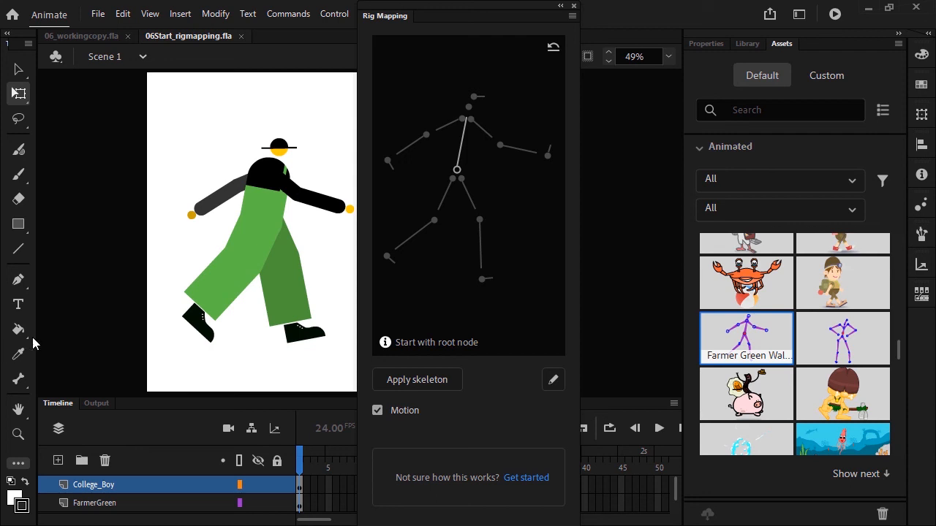
left_click(457, 169)
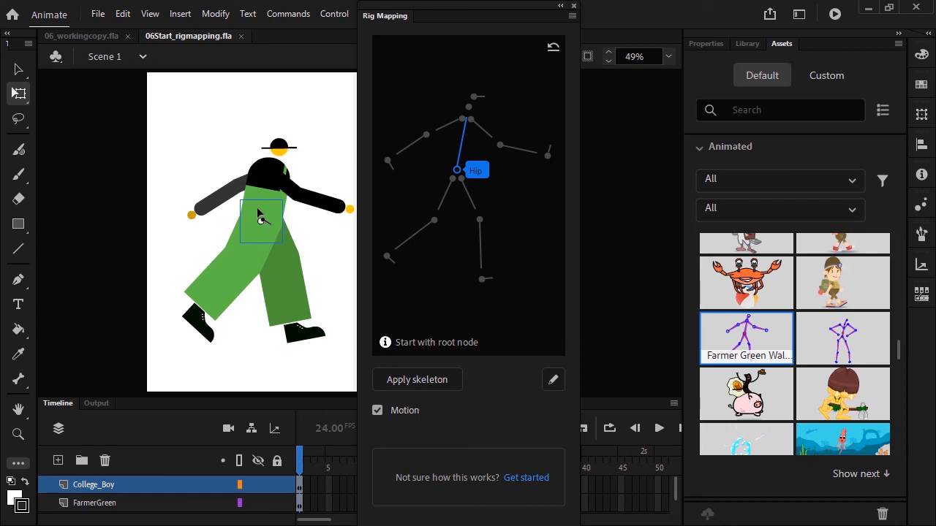
left_click(258, 212)
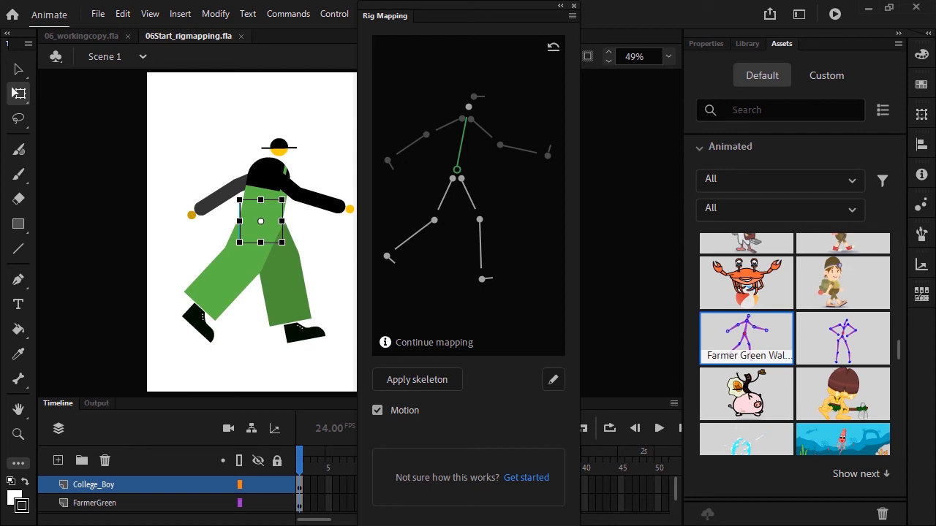
Map the rig's Thigh_L bone to the farmer's light green thigh on the FarmerGreen layer
left_click(140, 503)
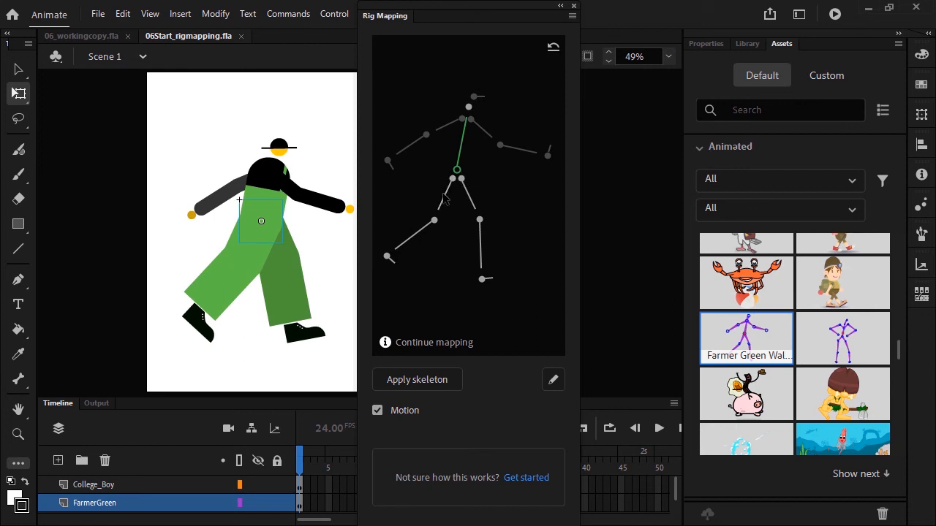
left_click(443, 198)
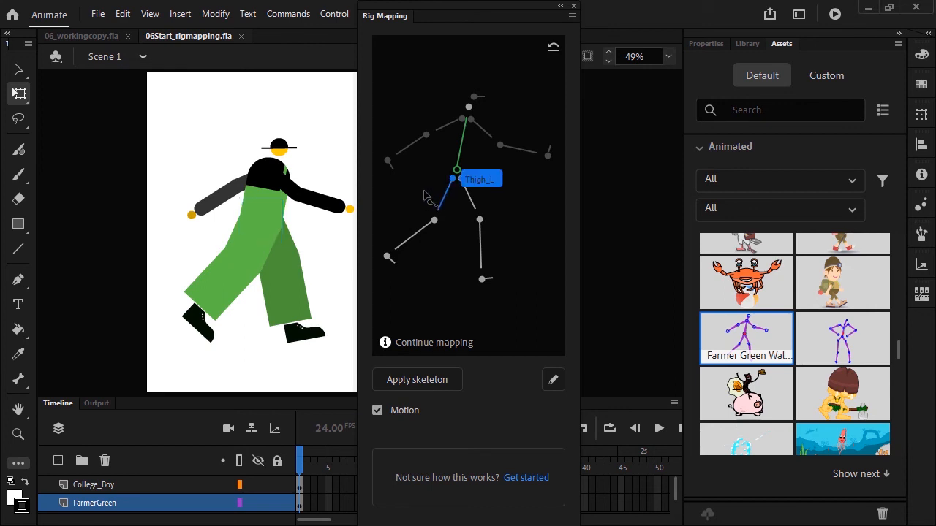
left_click(248, 253)
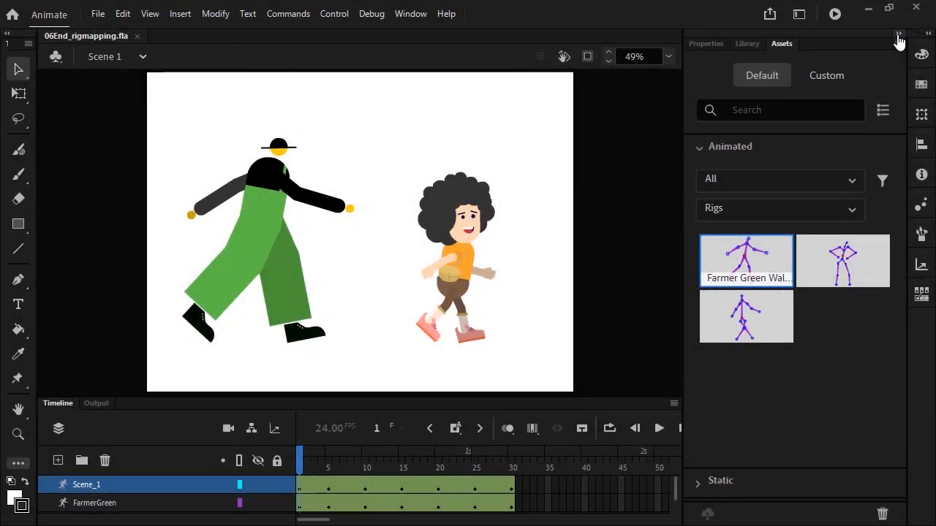
Test the movie of the 06End_rigmapping document to view both walking characters
left_click(835, 13)
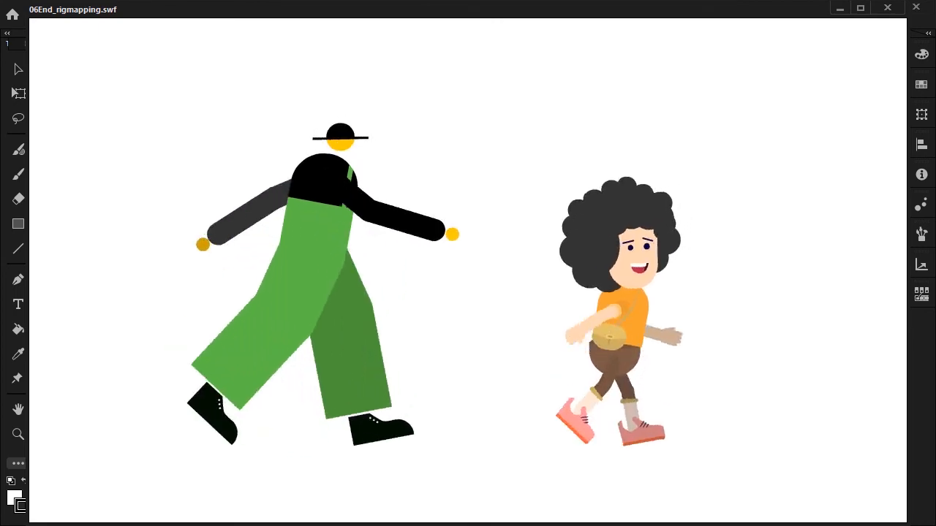